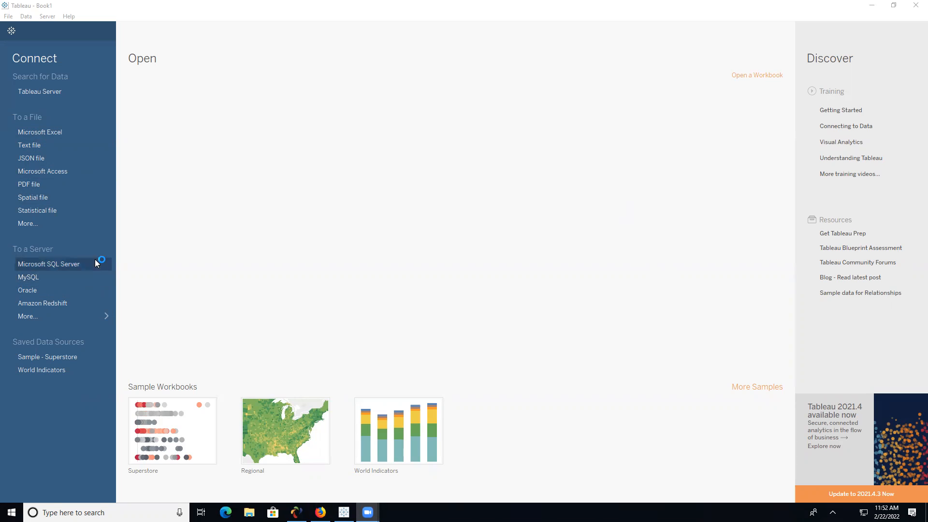
- Minimise the Tableau Book1 start page to reveal the Windows desktop
click(92, 147)
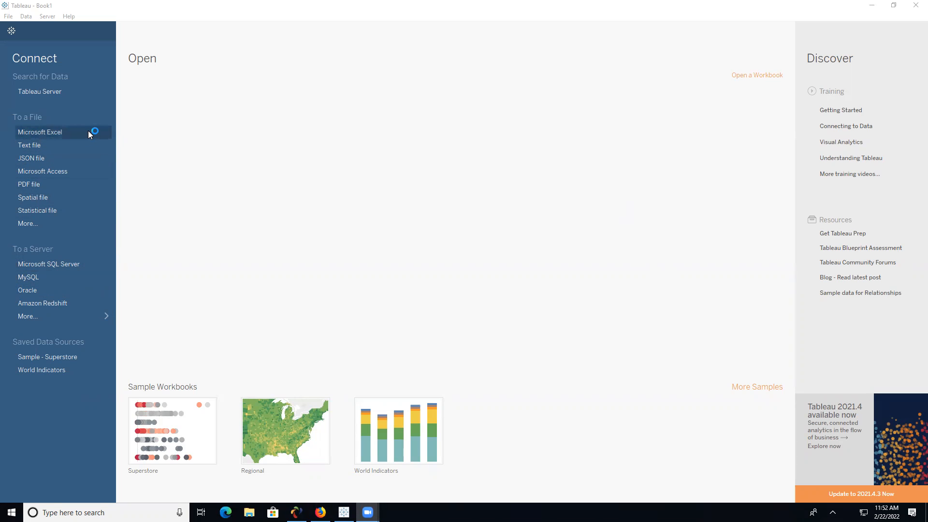
- Open the SuperStoreUS-2015.xlsx workbook from the desktop in Excel
click(865, 6)
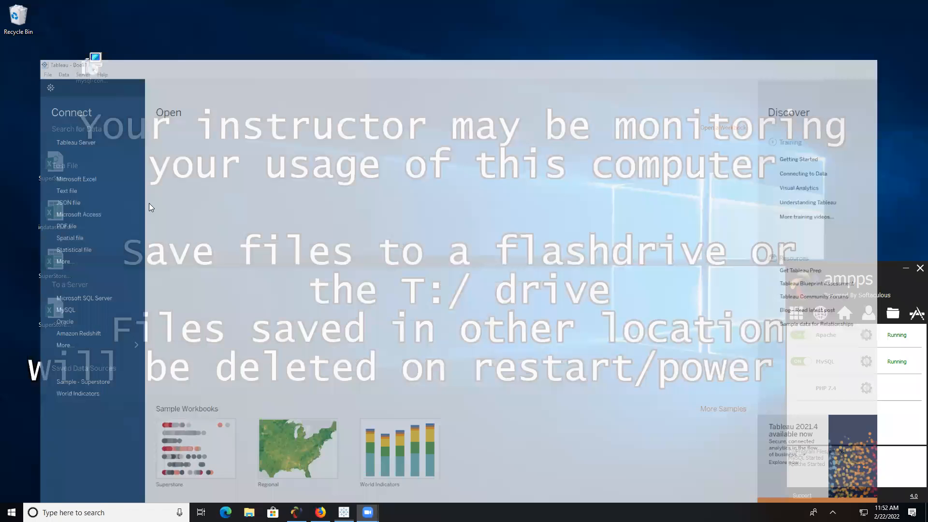
click(65, 180)
click(51, 215)
click(59, 264)
double_click(63, 263)
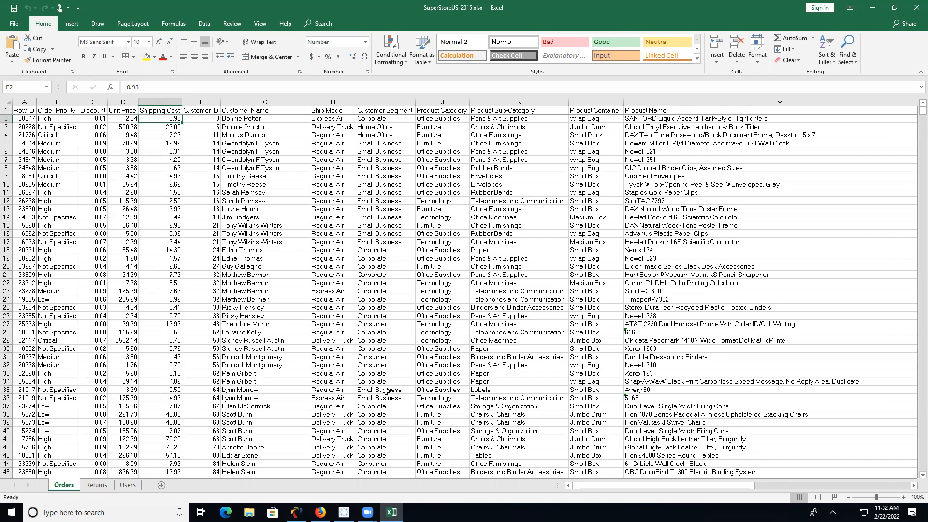
- Check the Shipping Cost and Unit Price values in the Orders sheet
click(169, 184)
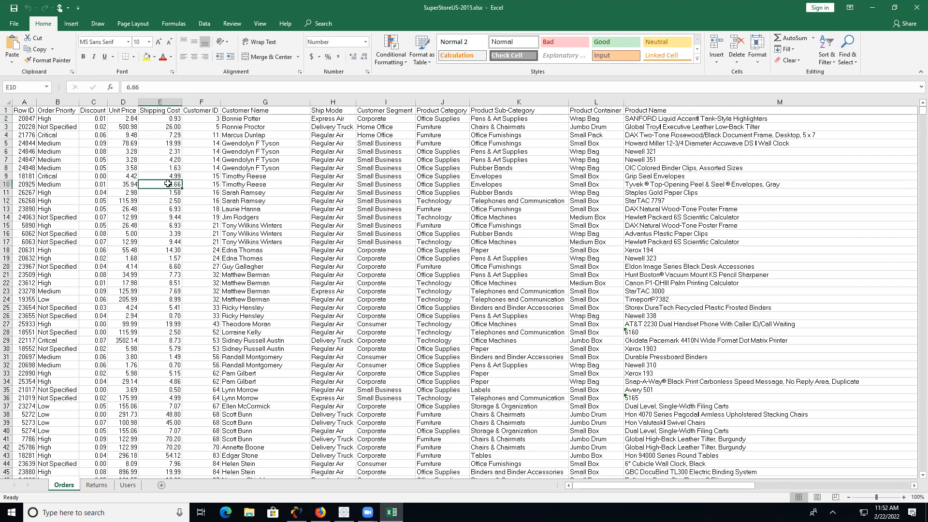
click(124, 153)
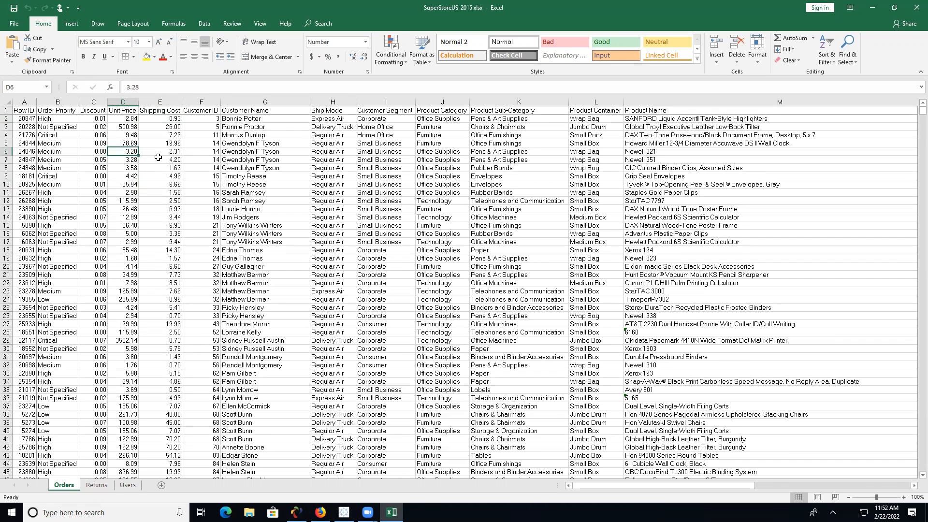
click(129, 127)
click(132, 120)
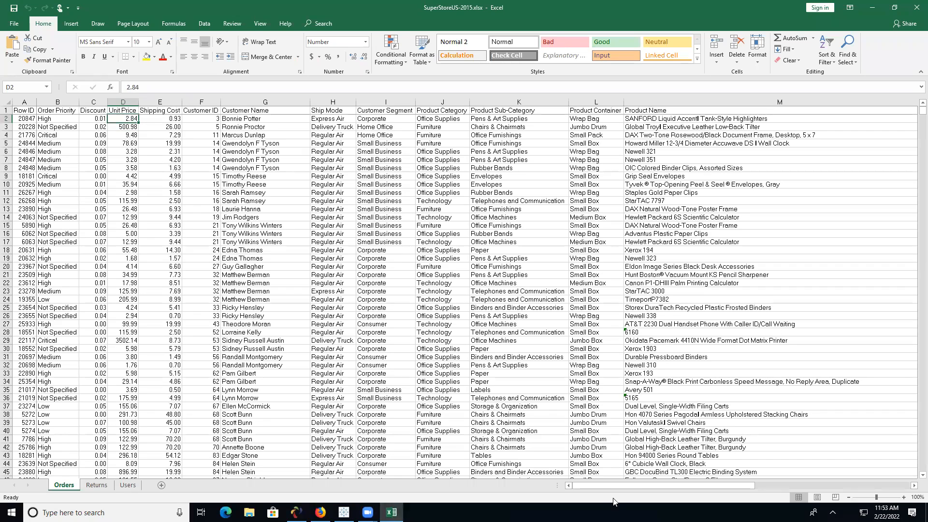
- Scroll right to check Order Date, Profit and Quantity values, then return to Tableau
drag(624, 489, 914, 491)
click(735, 213)
click(807, 211)
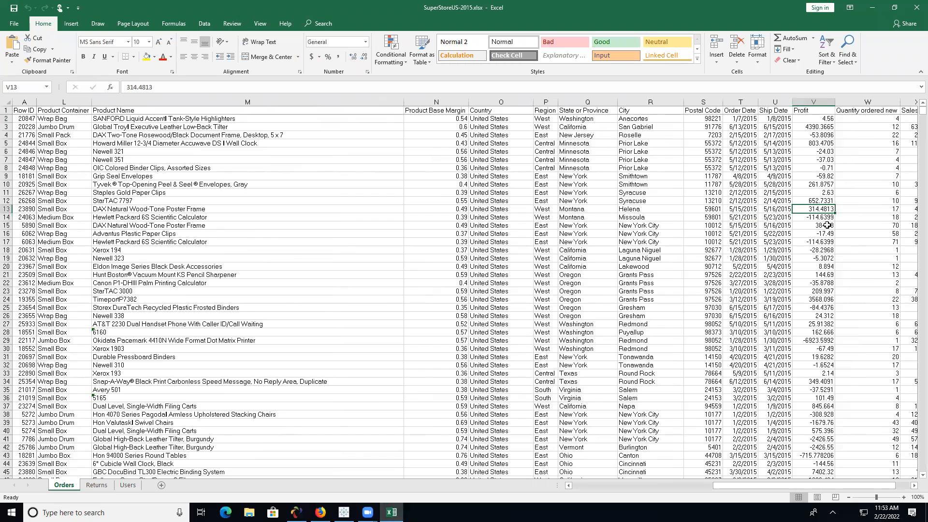
click(859, 218)
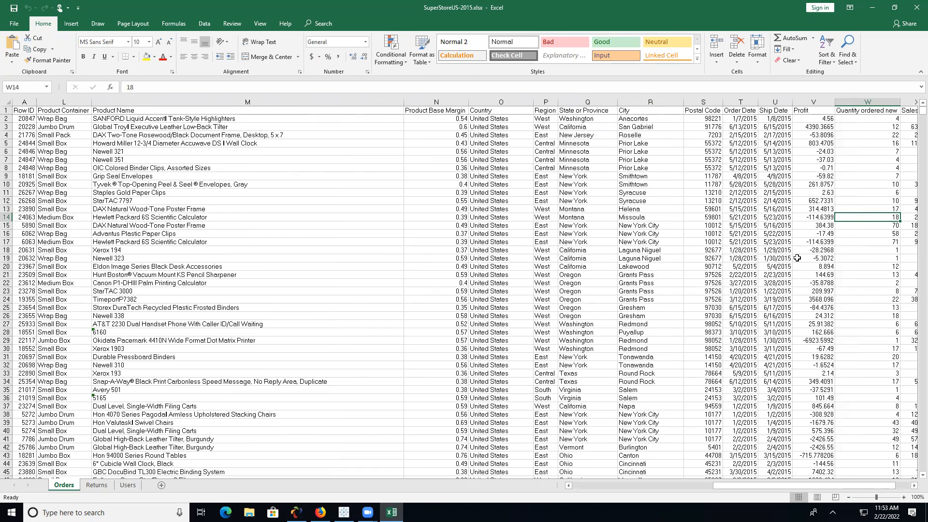
drag(747, 489, 598, 486)
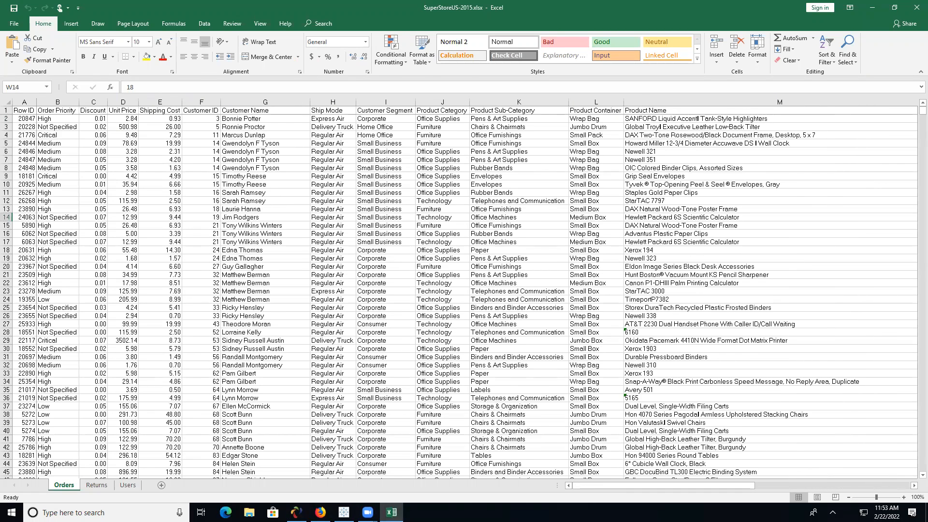
click(344, 513)
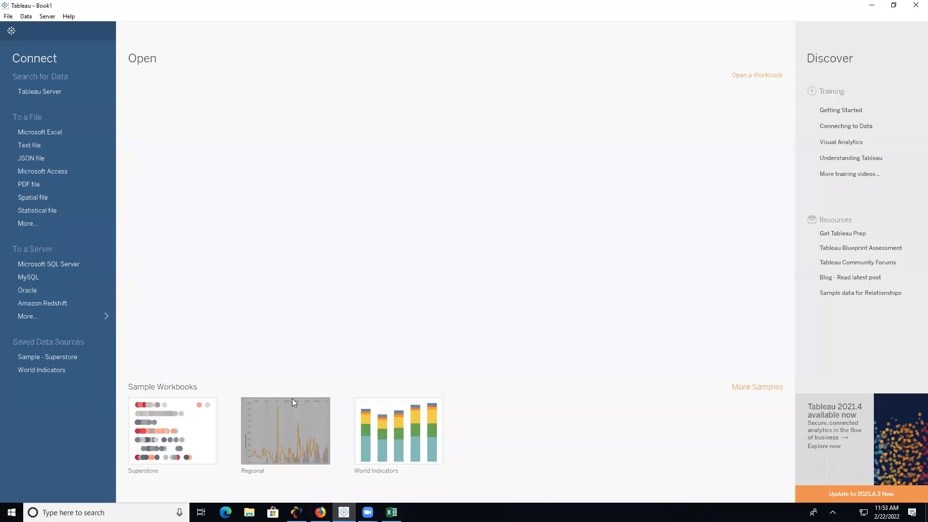
- Connect Tableau to Desktop\SuperStoreUS-2015.xlsx and drag the Orders sheet onto the canvas
click(68, 133)
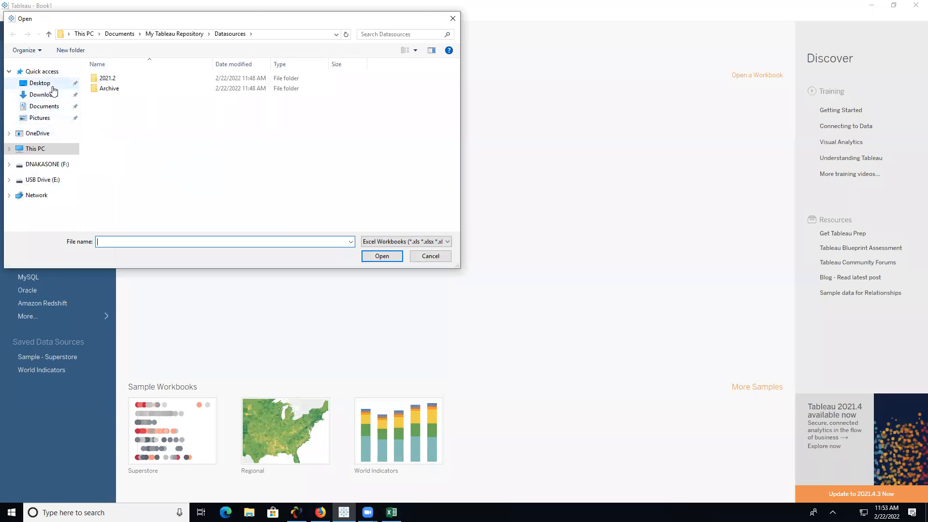
click(46, 84)
click(118, 89)
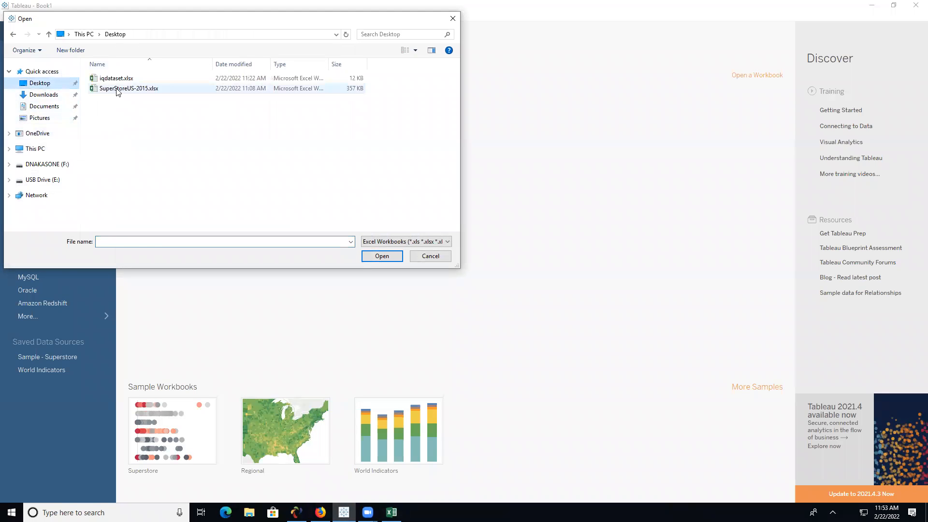
click(378, 254)
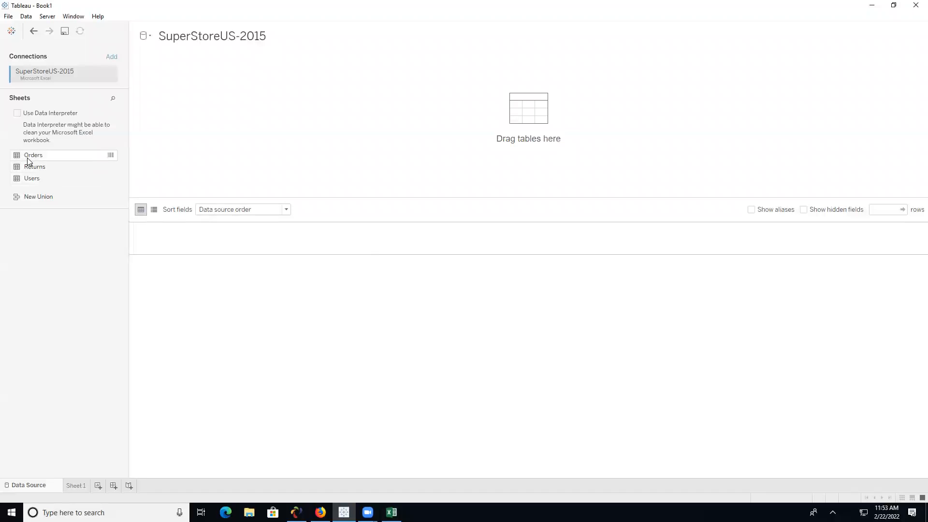
drag(29, 159, 234, 145)
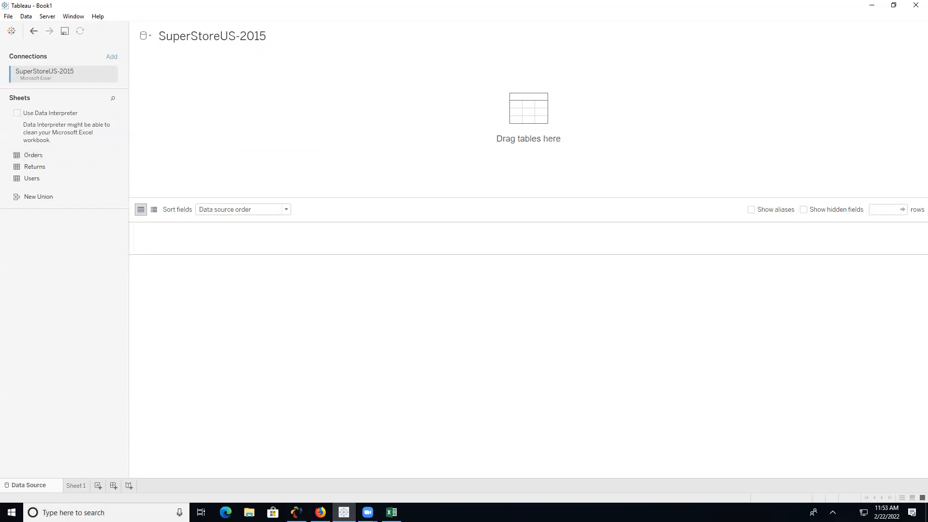
click(391, 512)
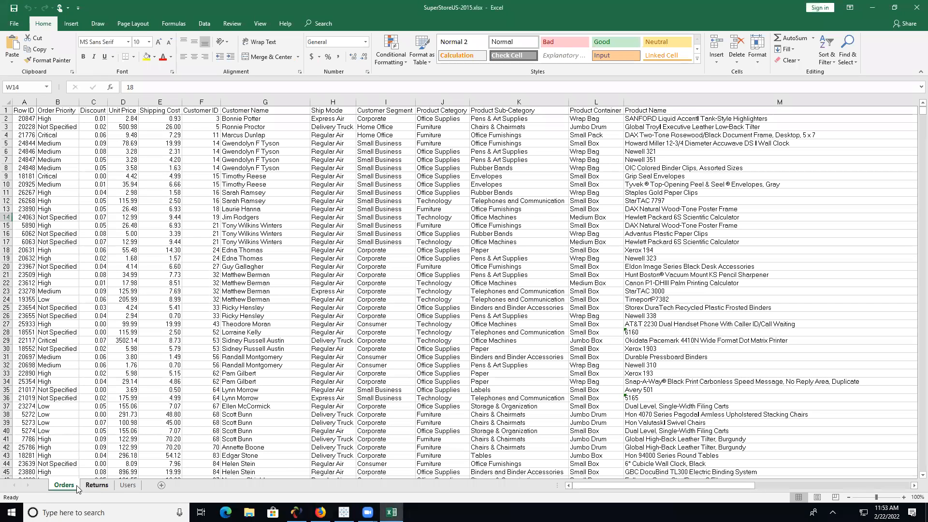
- Look over the Returns and Users sheets in Excel, then go back to Orders and Tableau
click(96, 486)
click(126, 486)
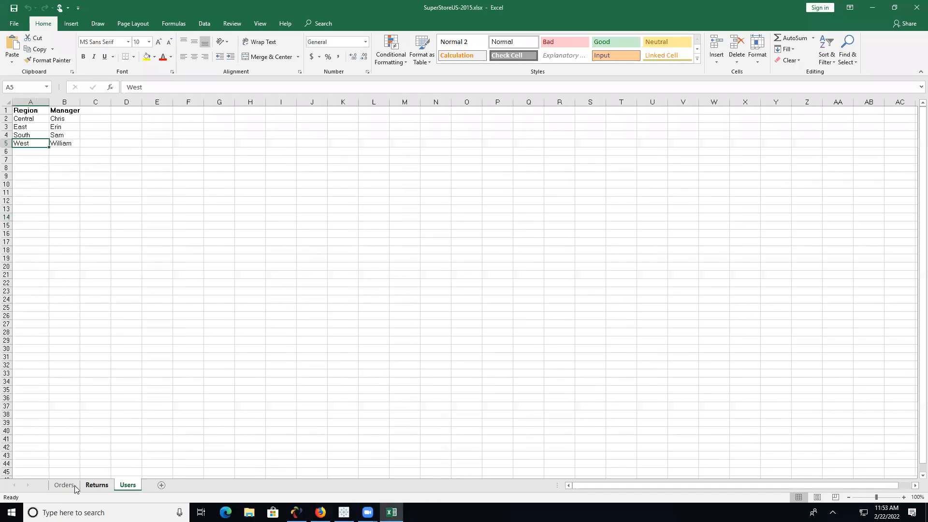
click(73, 486)
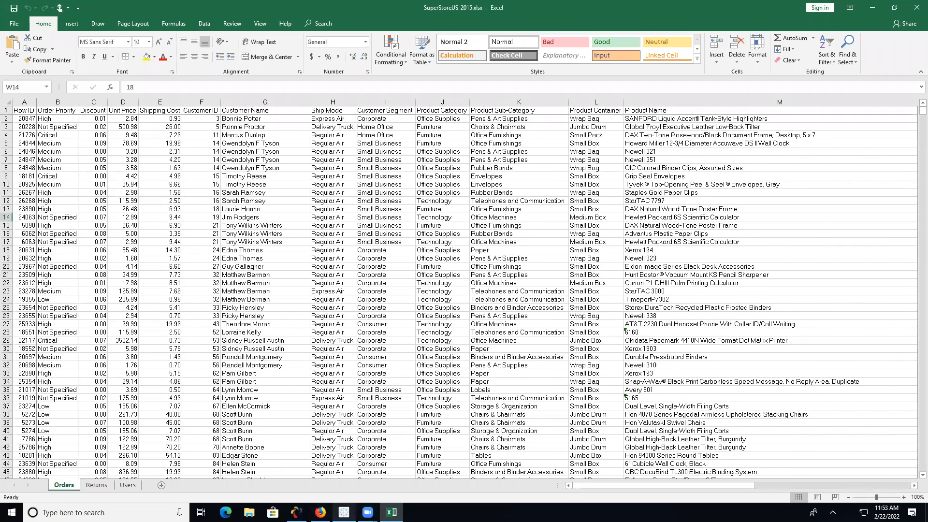
click(344, 512)
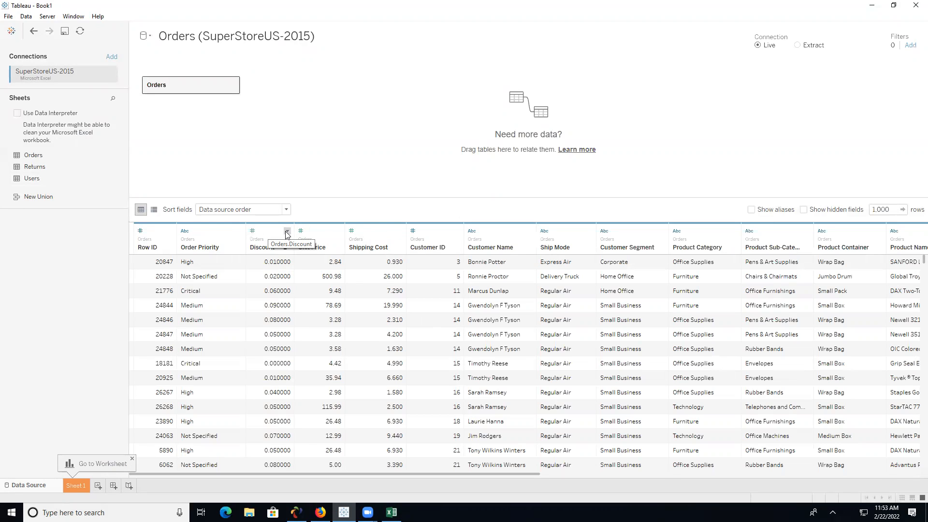
click(287, 232)
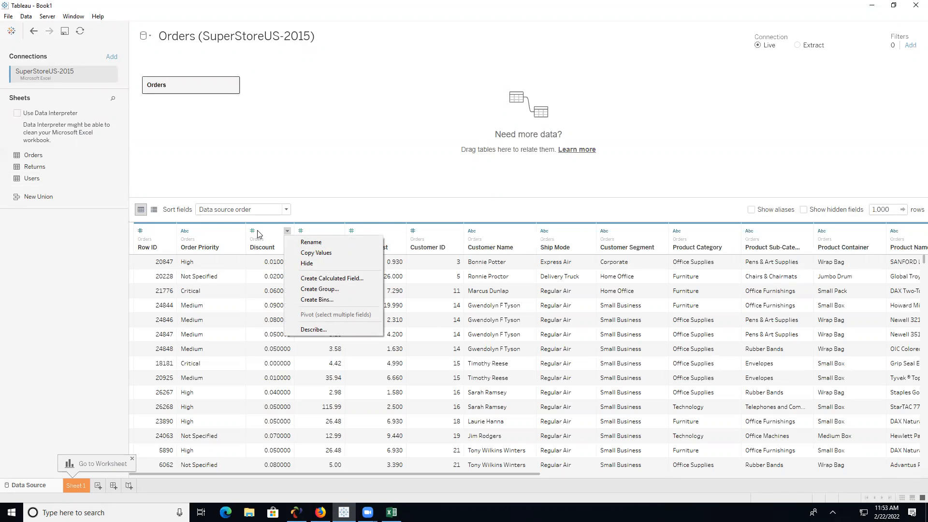
click(151, 234)
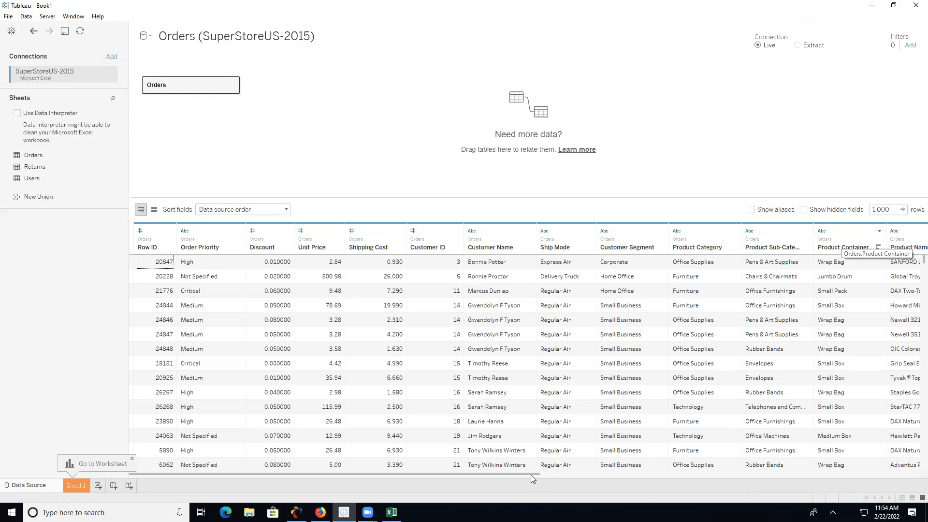
- Scroll through the Orders data preview columns, then open the Sheet 1 worksheet
drag(531, 476, 742, 475)
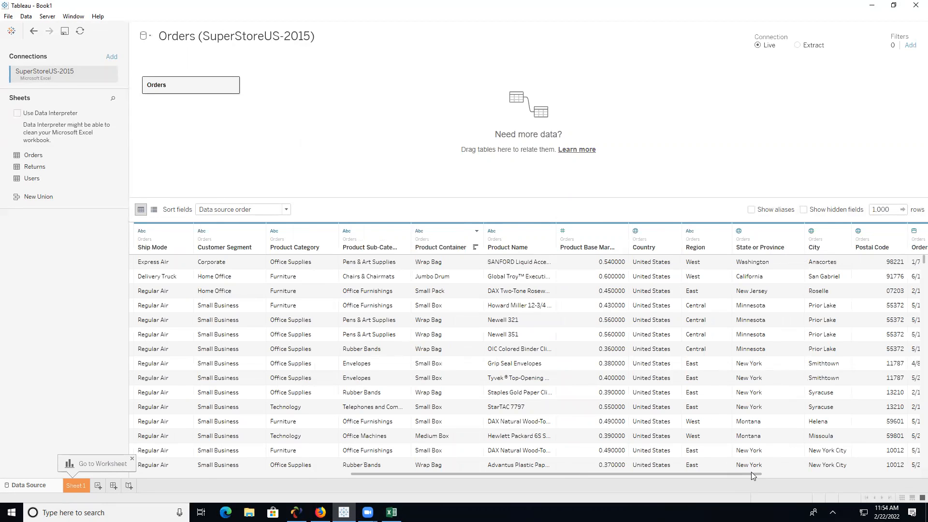
drag(744, 473, 815, 474)
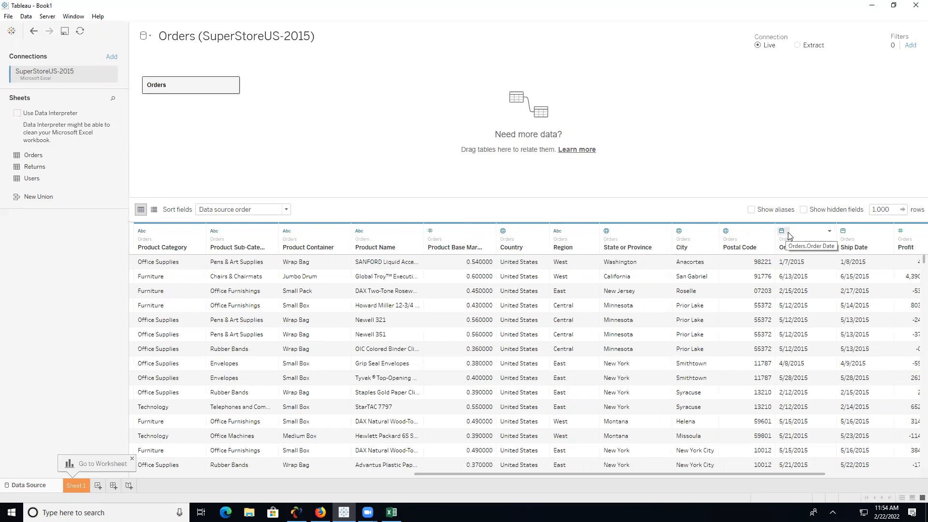
drag(820, 478, 880, 469)
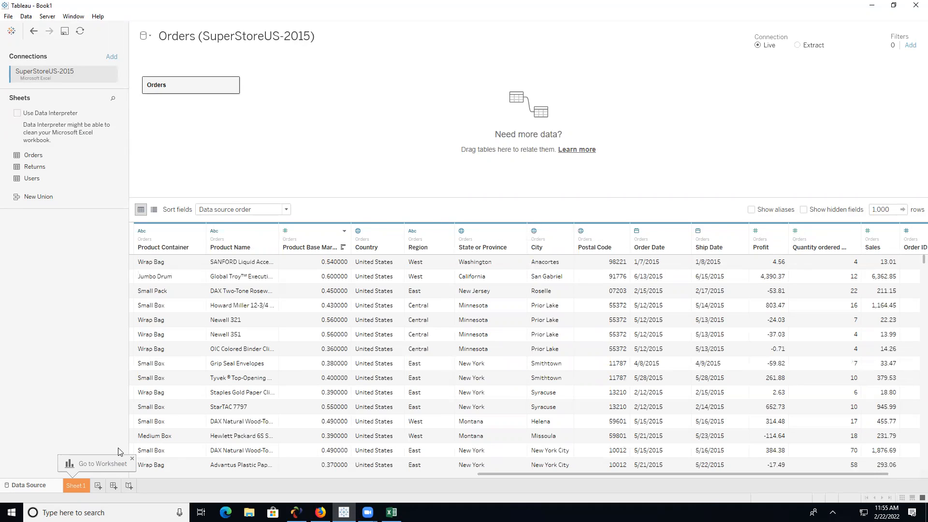
click(85, 485)
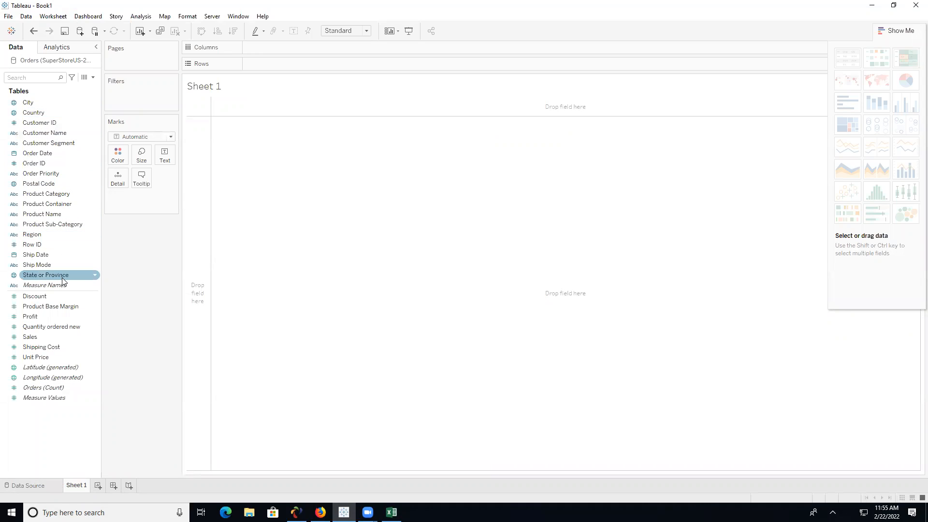
- Put Profit on Rows to draw one bar of about 224K total profit
click(53, 135)
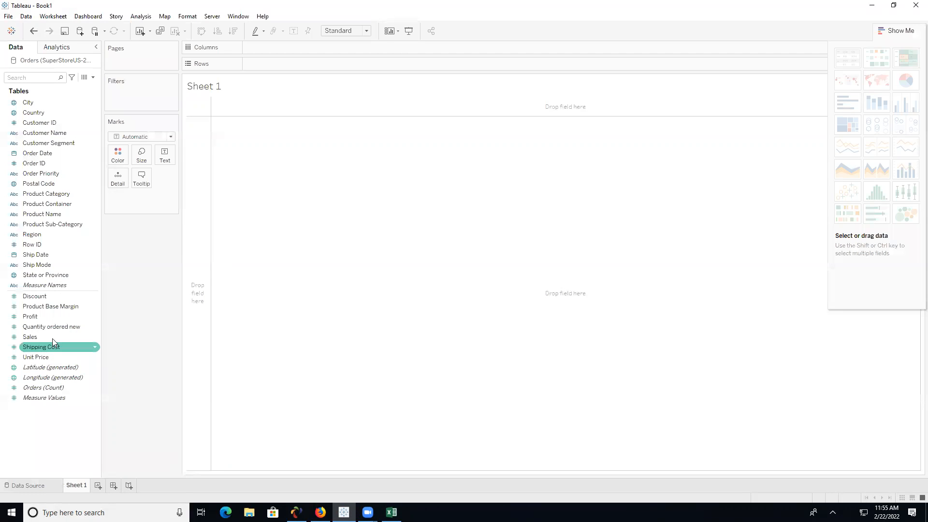
drag(37, 315, 266, 61)
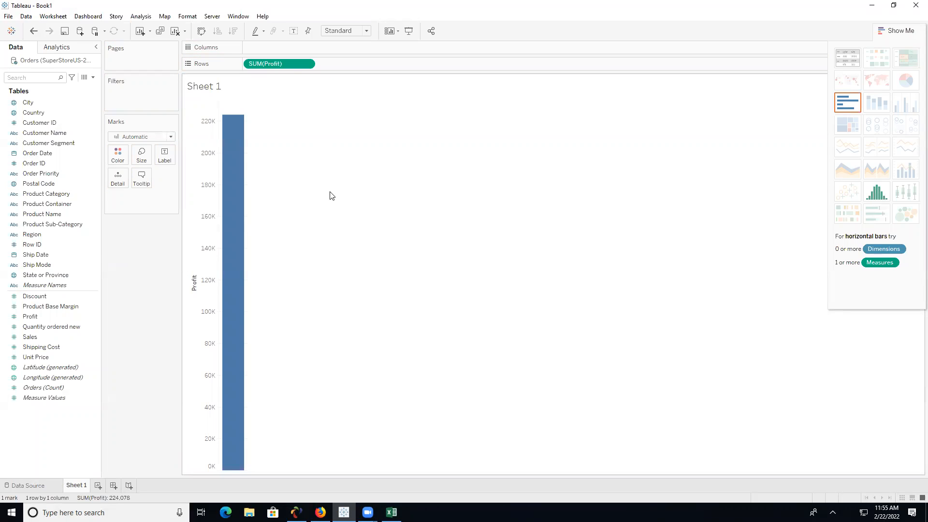
- Switch the Profit measure to Average, then back to Sum totalling 224,078
click(308, 65)
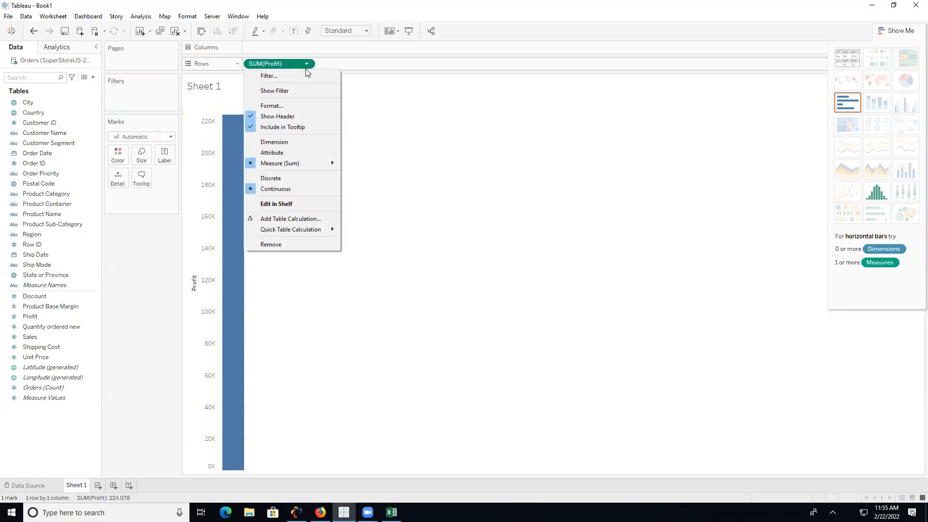
mouse_move(319, 163)
click(389, 178)
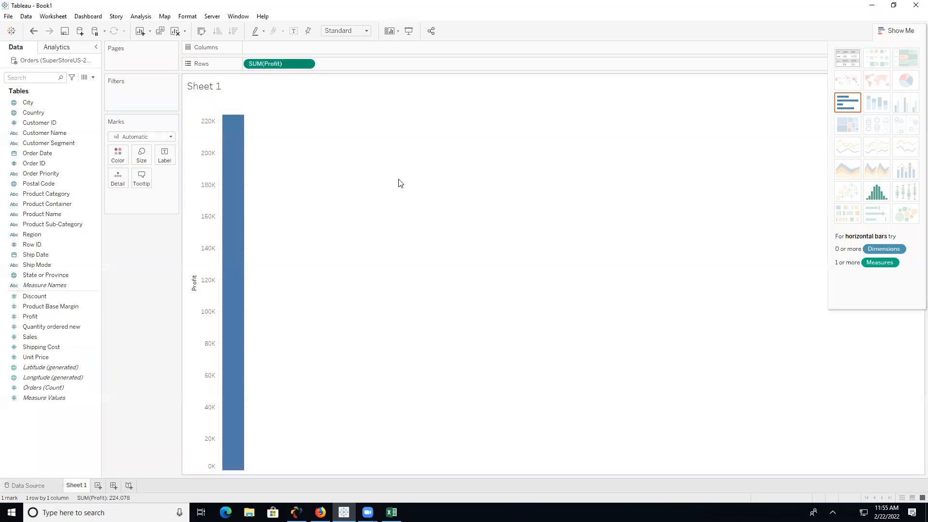
click(307, 65)
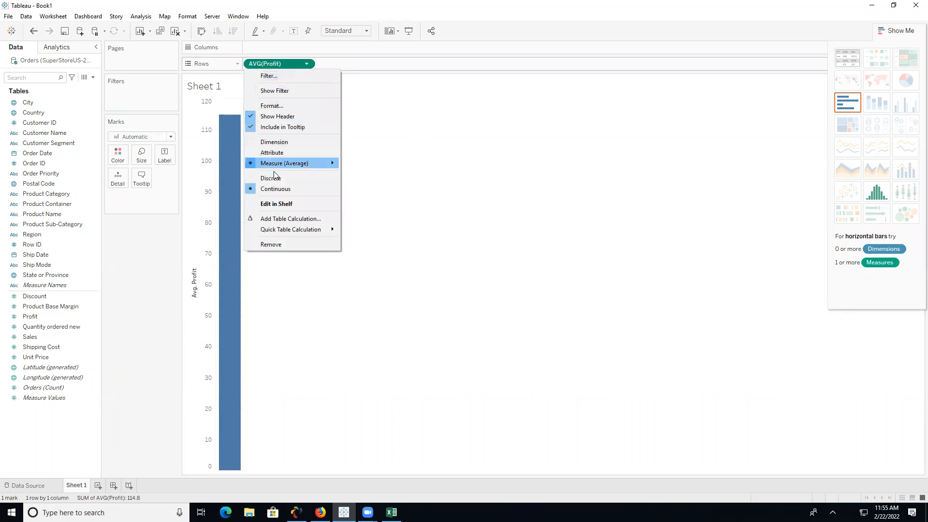
mouse_move(333, 167)
click(362, 165)
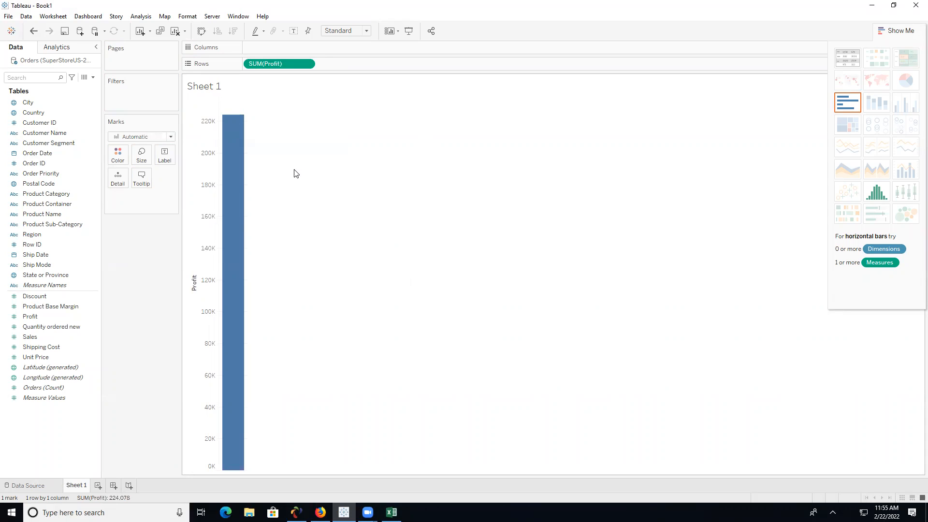
click(87, 236)
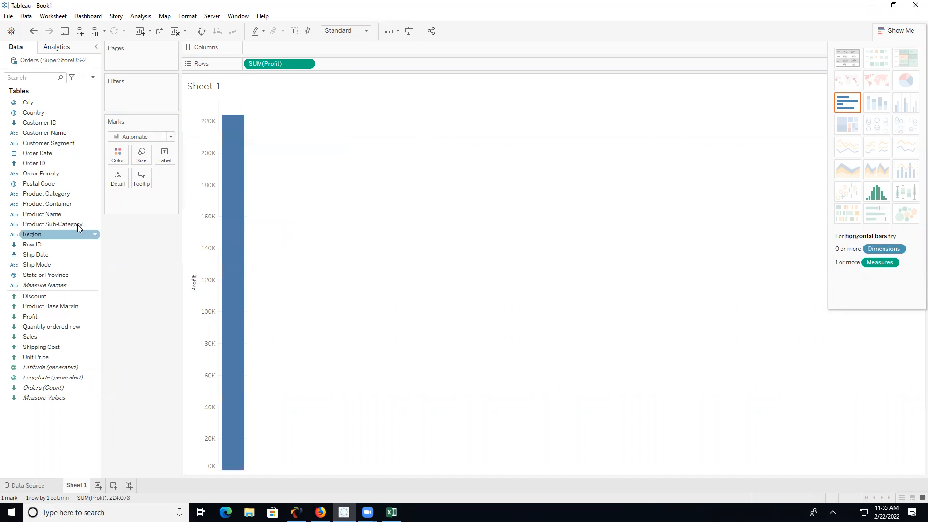
- Place Product Category on Columns, giving Furniture, Office Supplies (89,525) and Technology bars
click(52, 186)
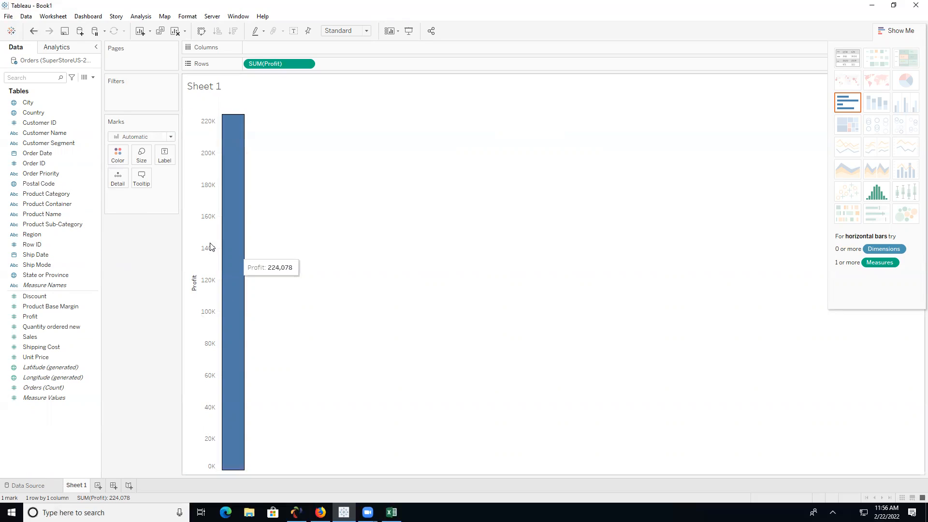
click(65, 196)
drag(66, 195, 293, 52)
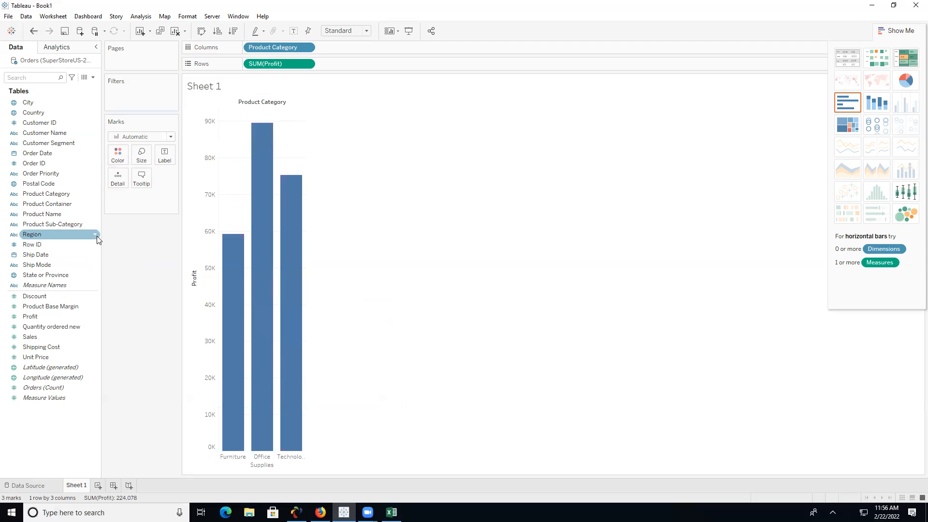
- Add Product Sub-Category to Columns, remove it, then re-add it for 17 bars
drag(80, 228, 378, 46)
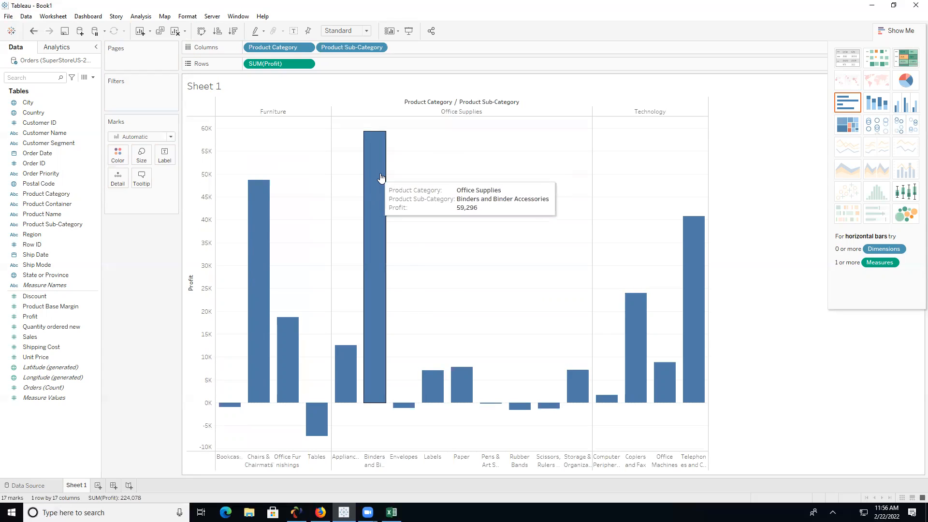
mouse_move(315, 425)
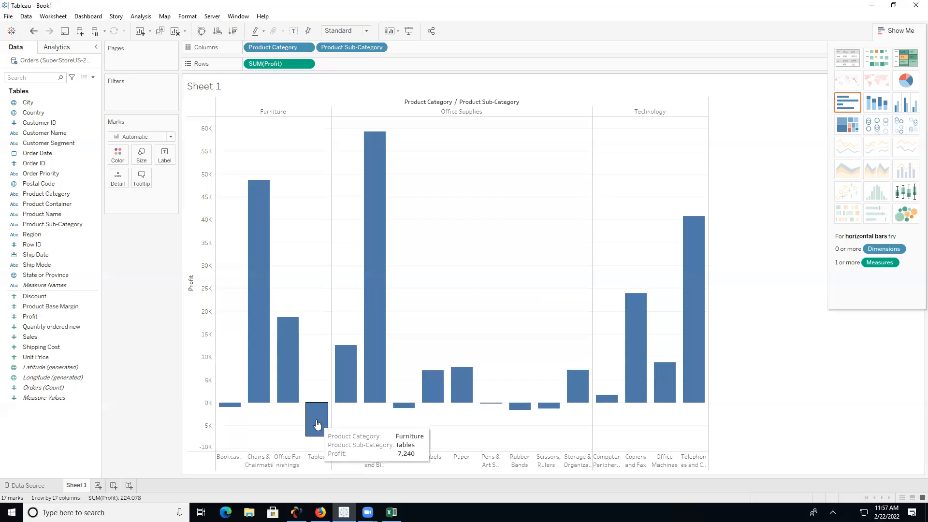
drag(356, 49, 351, 6)
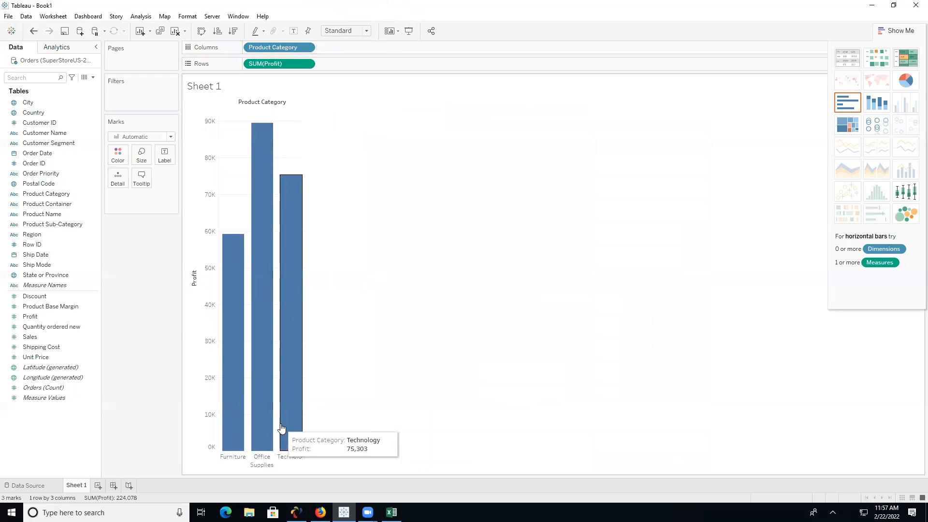
drag(60, 229, 378, 51)
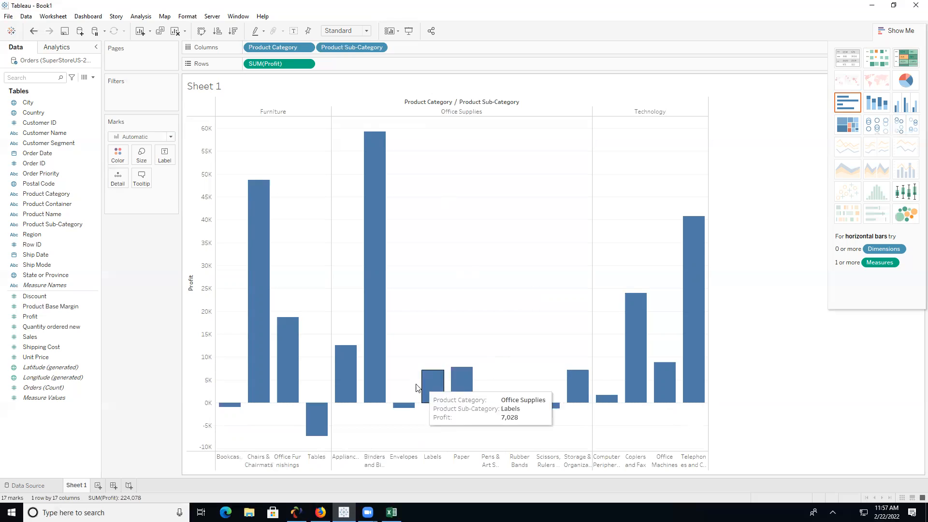
mouse_move(320, 426)
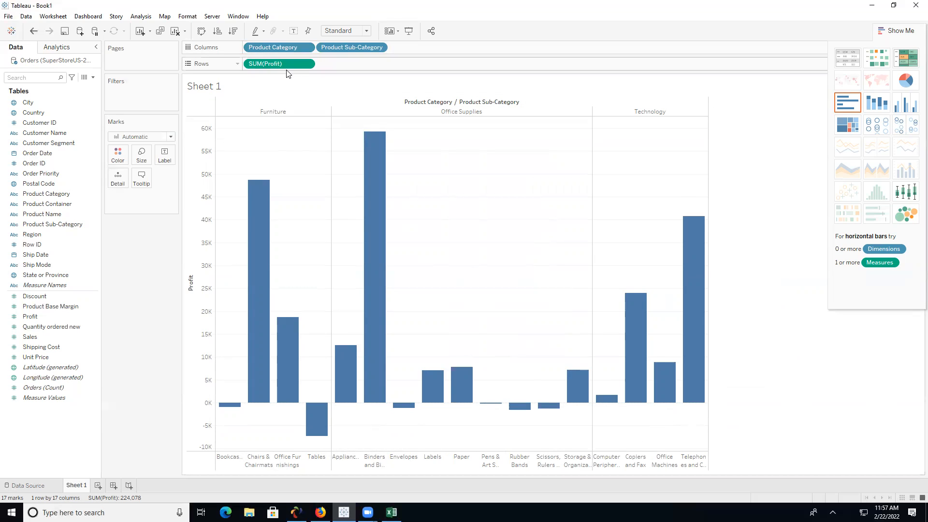
- Replace Profit with Sales by Product Sub-Category, then clear both fields to empty Sheet 1
drag(289, 64, 159, 246)
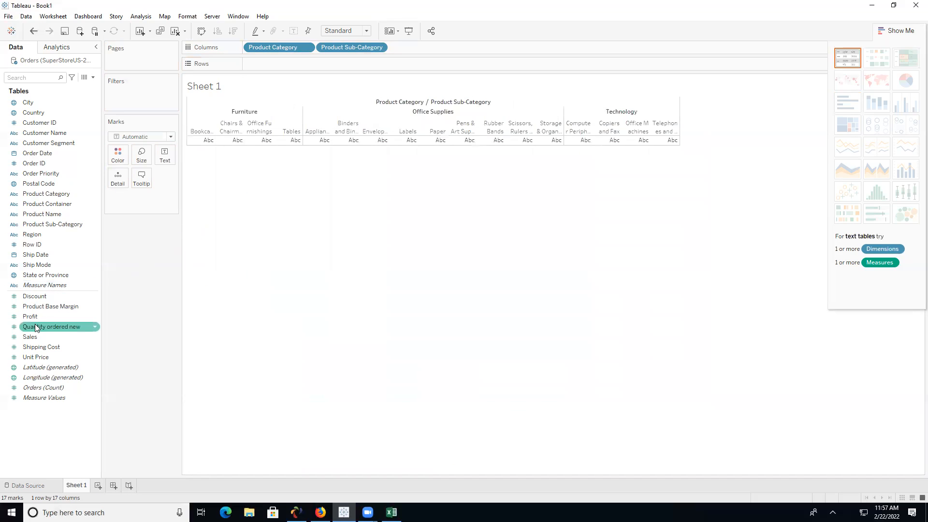
drag(39, 336, 266, 58)
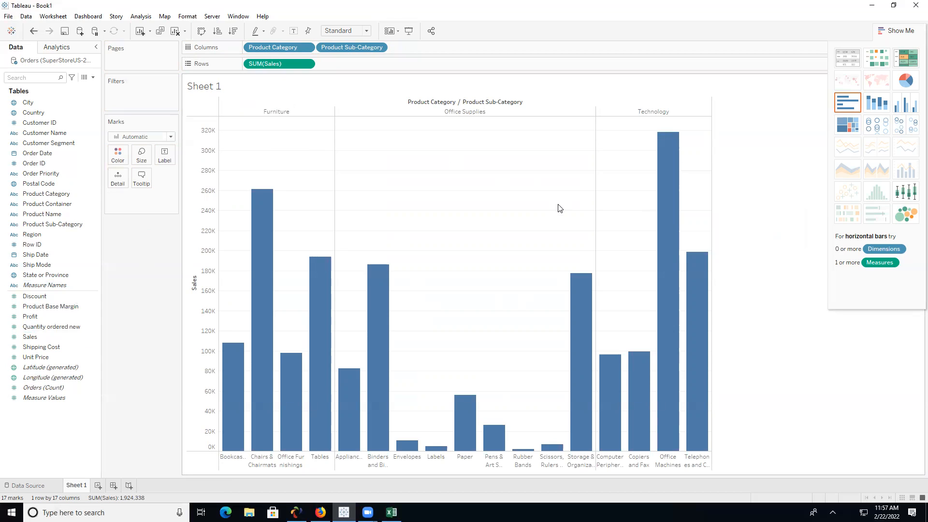
drag(353, 47, 295, 29)
drag(284, 70, 145, 280)
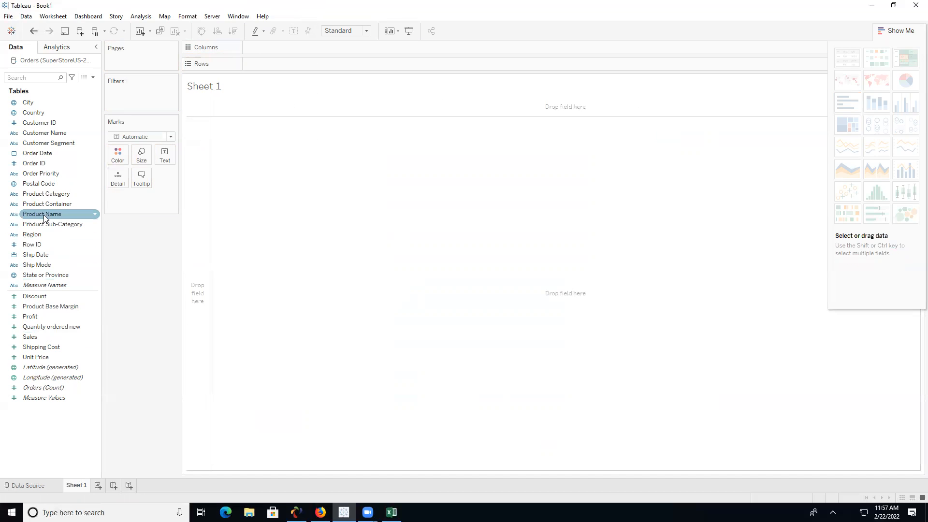
click(65, 184)
drag(65, 184, 283, 63)
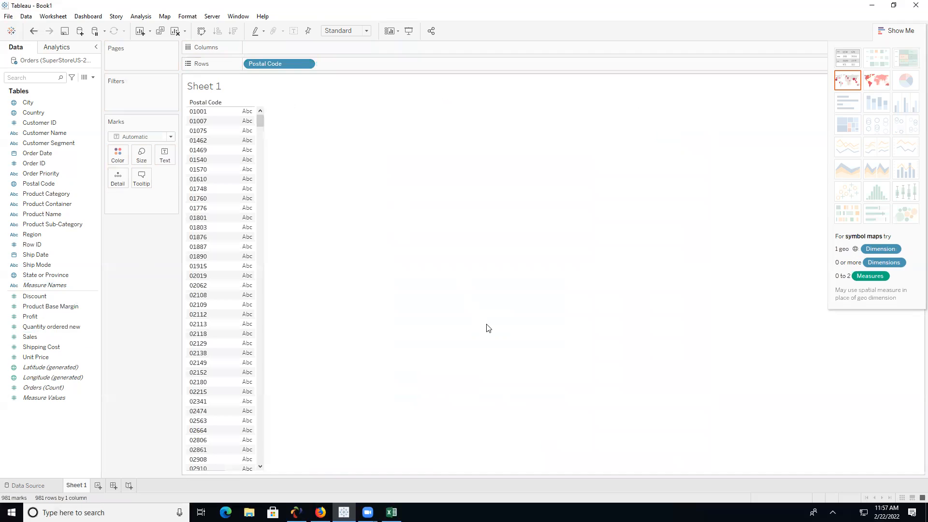
drag(288, 62, 147, 244)
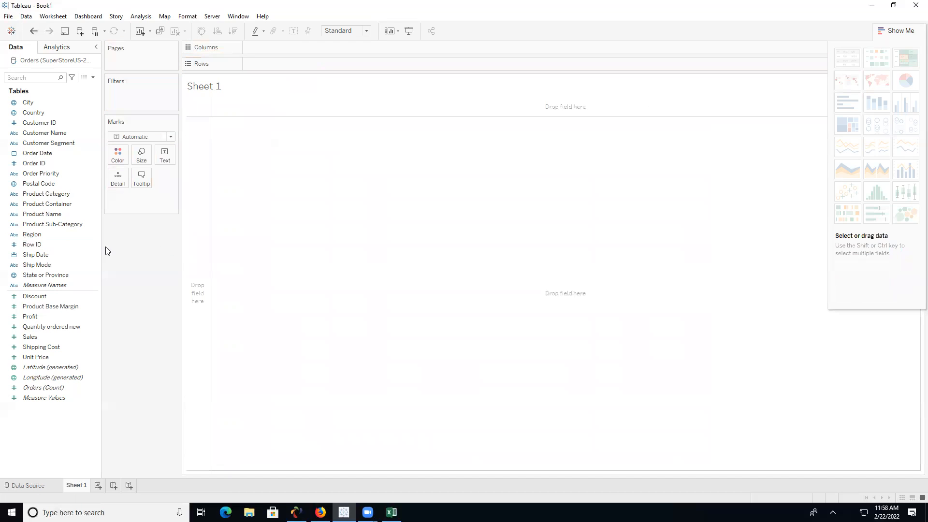
- Convert Postal Code to a measure and plot SUM(Postal Code) on Rows as one 100,595,870 bar
click(95, 185)
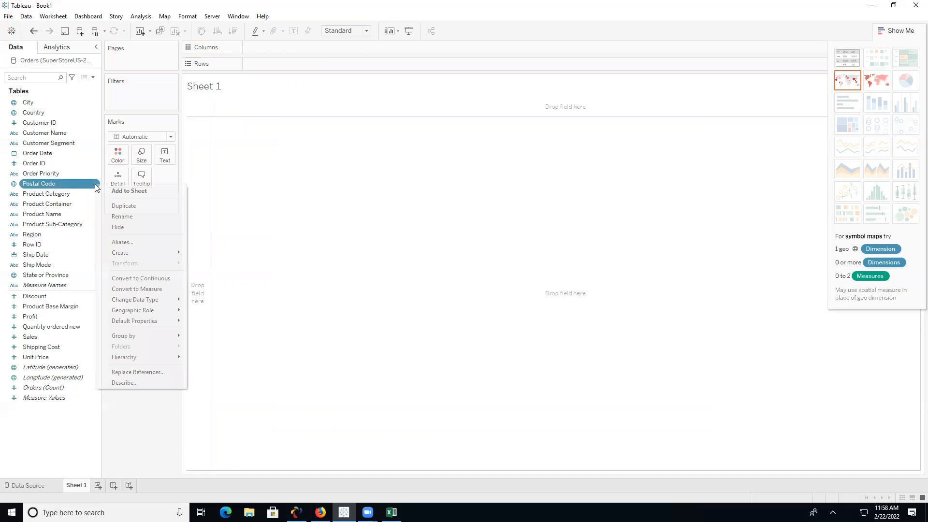
click(141, 289)
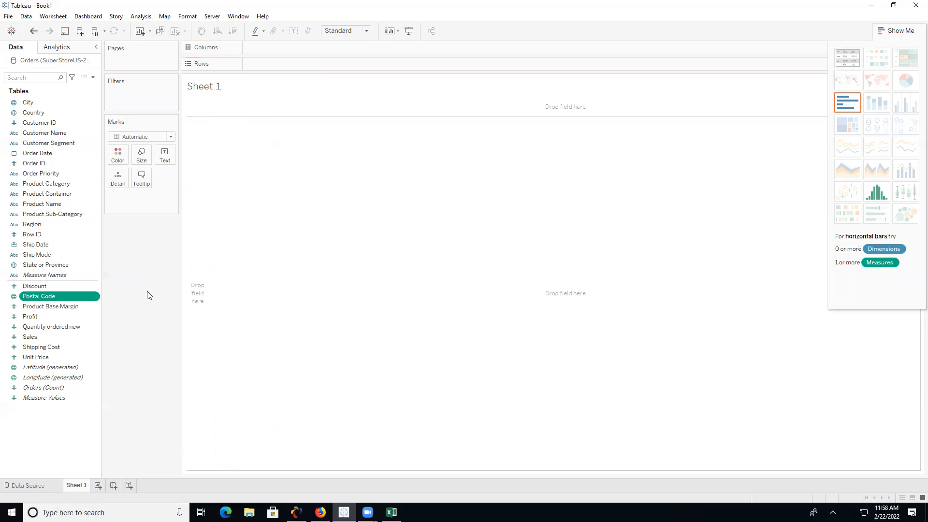
mouse_move(65, 298)
mouse_down()
mouse_move(184, 216)
mouse_move(307, 68)
mouse_up()
mouse_move(253, 175)
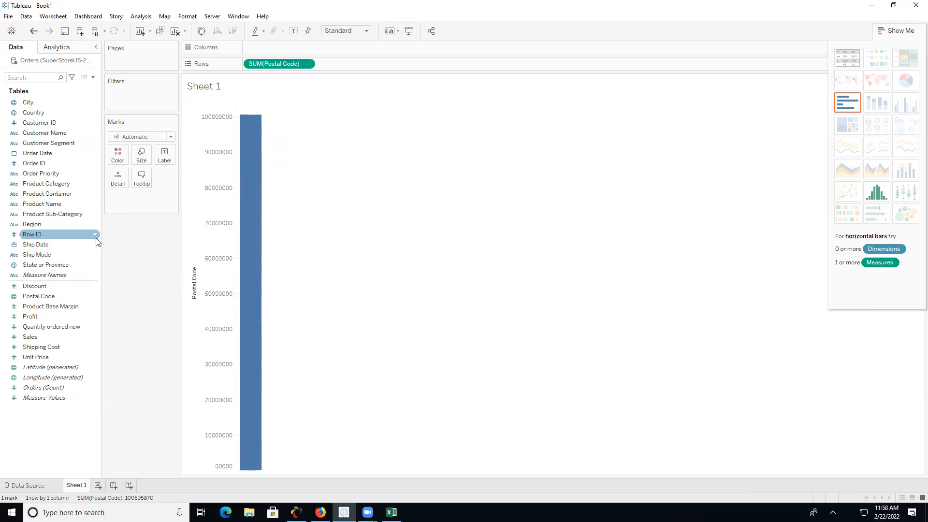
- Add State or Province to Columns and remove SUM(Postal Code), leaving 49 state headers
drag(70, 265, 303, 48)
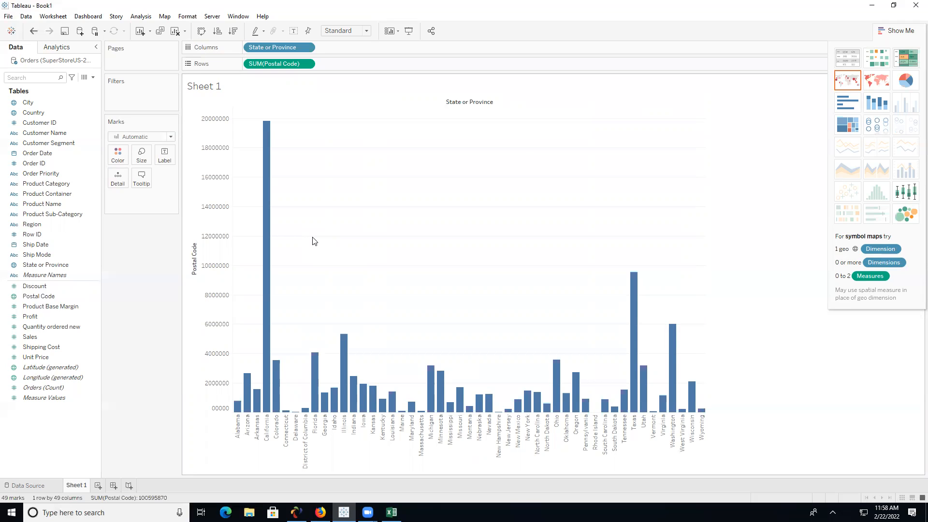
mouse_move(568, 398)
drag(283, 63, 160, 227)
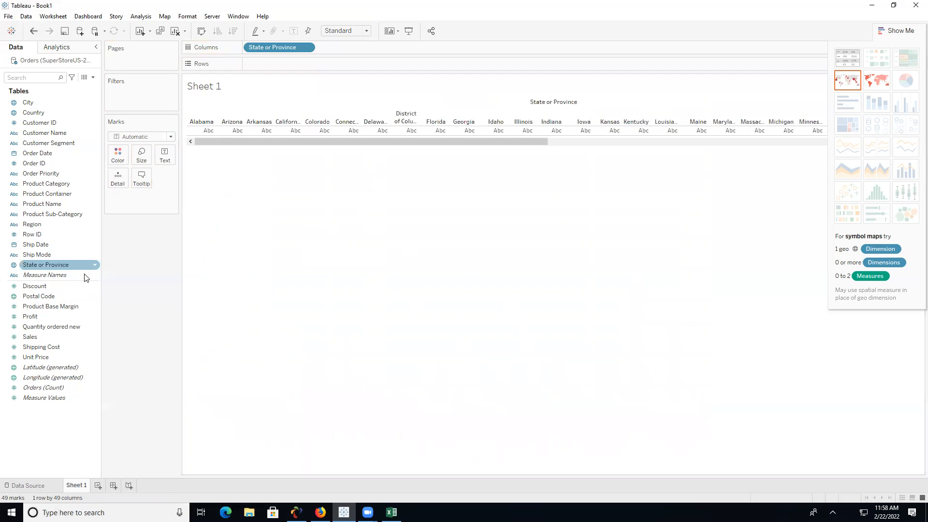
- Convert Postal Code back to a dimension and remove State or Province from Columns
click(94, 297)
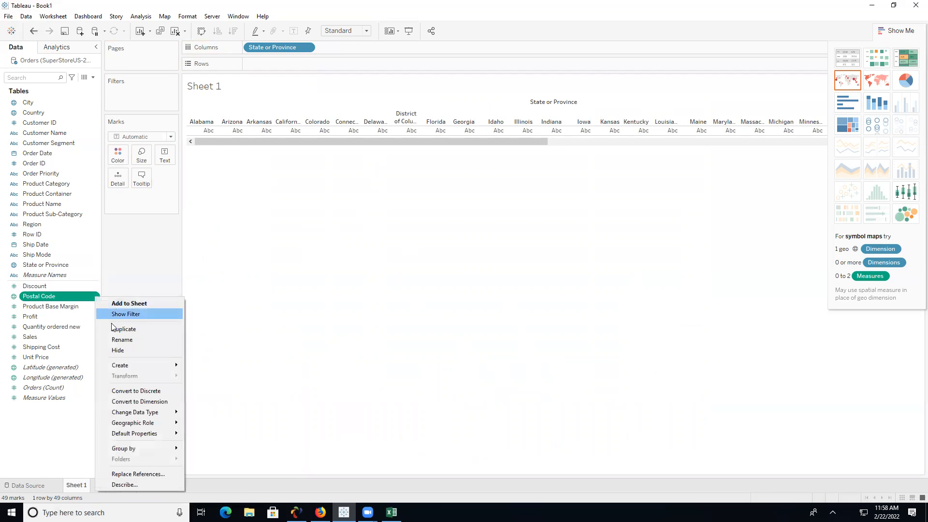
click(168, 401)
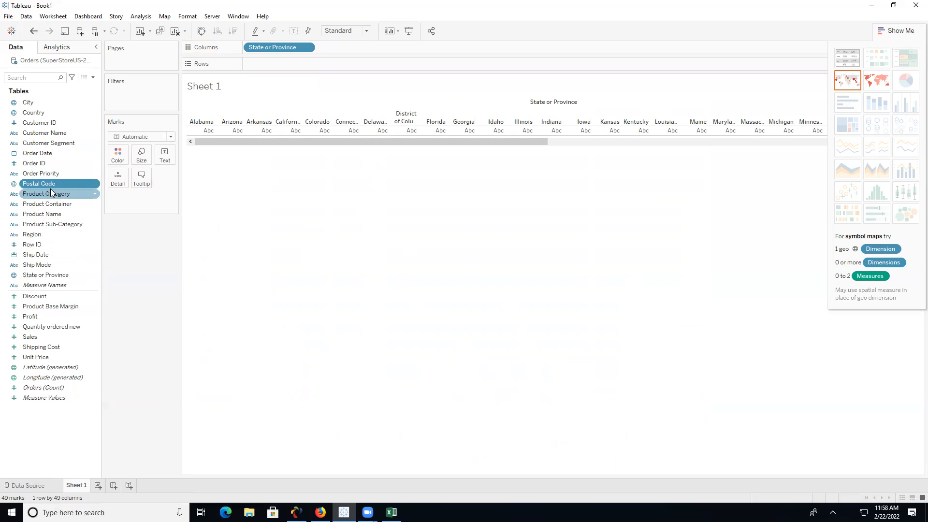
drag(299, 46, 166, 291)
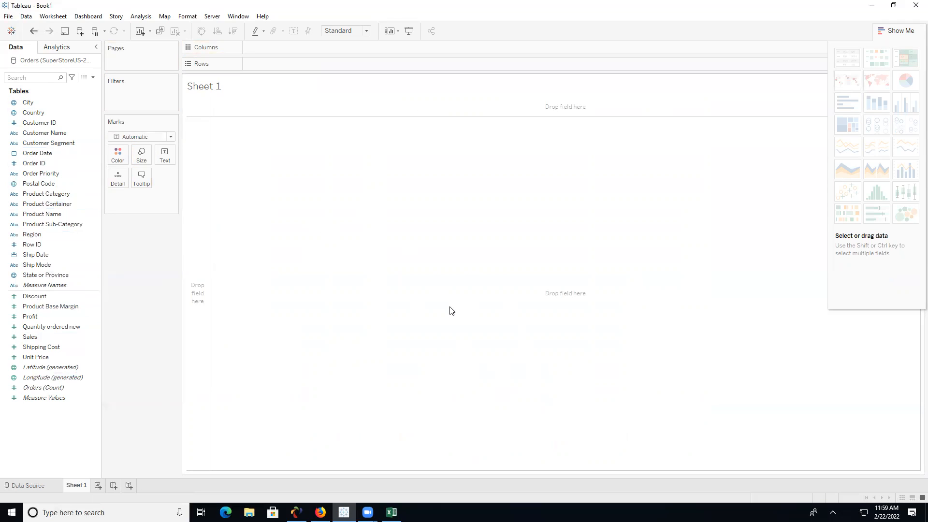
- Close the Orders data source
click(26, 16)
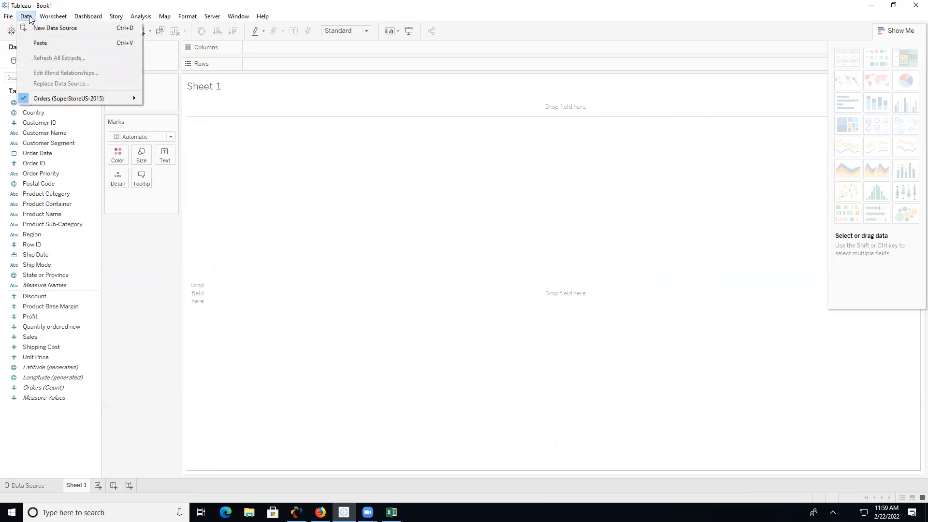
mouse_move(123, 98)
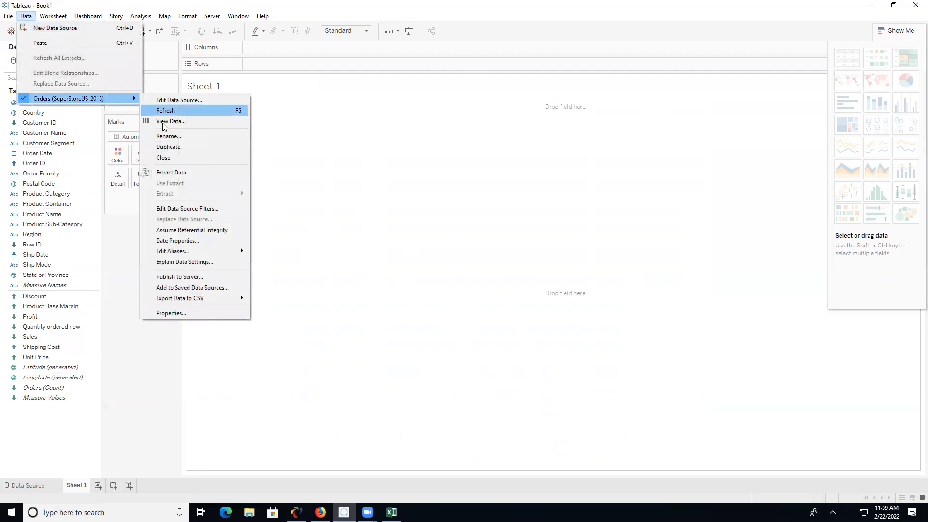
click(182, 158)
- Connect SuperStoreUS-2015.csv as a text-file data source
click(11, 31)
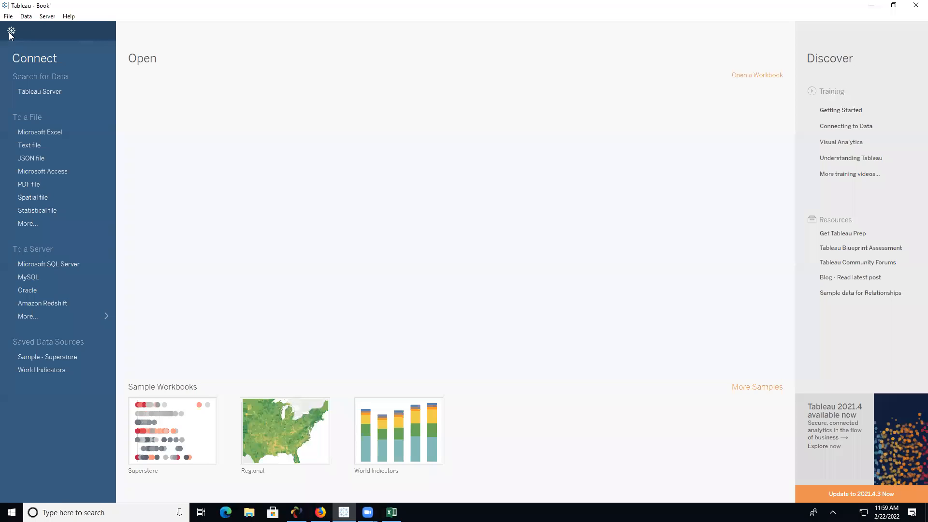
click(77, 145)
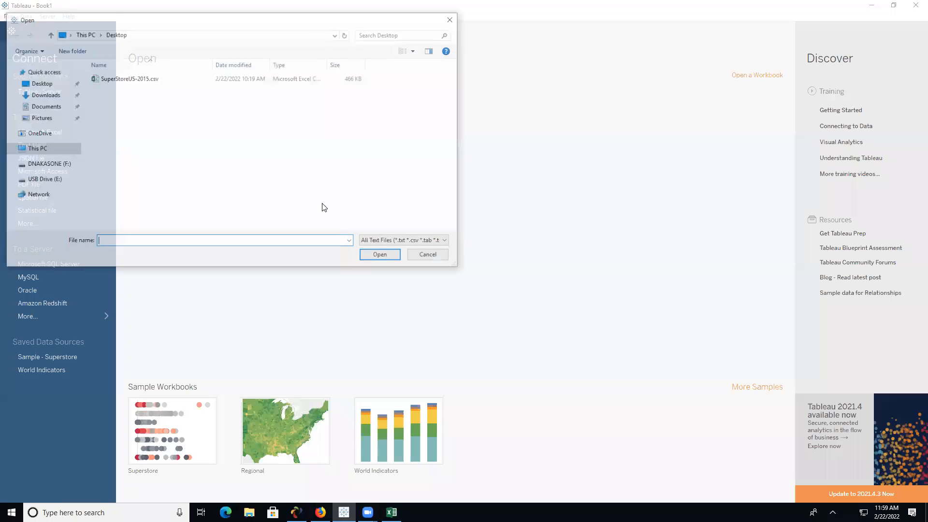
click(132, 78)
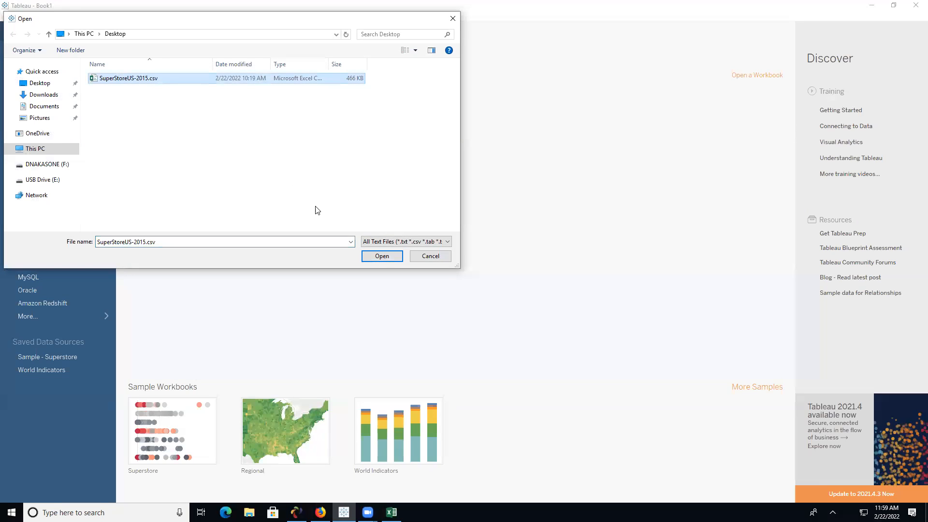
click(379, 256)
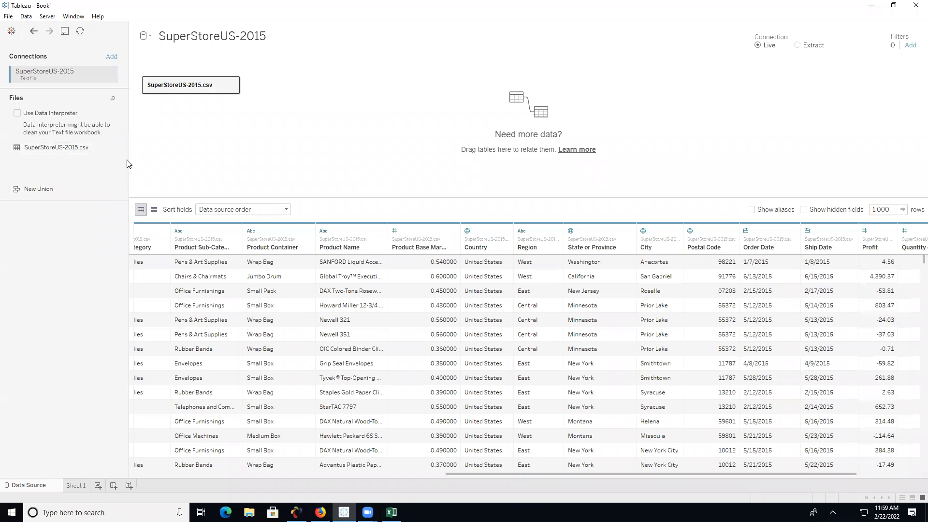
click(872, 5)
- Open SuperStoreUS-2015.csv from the desktop in Excel, then return to the SuperStoreUS-2015.xlsx workbook
click(872, 7)
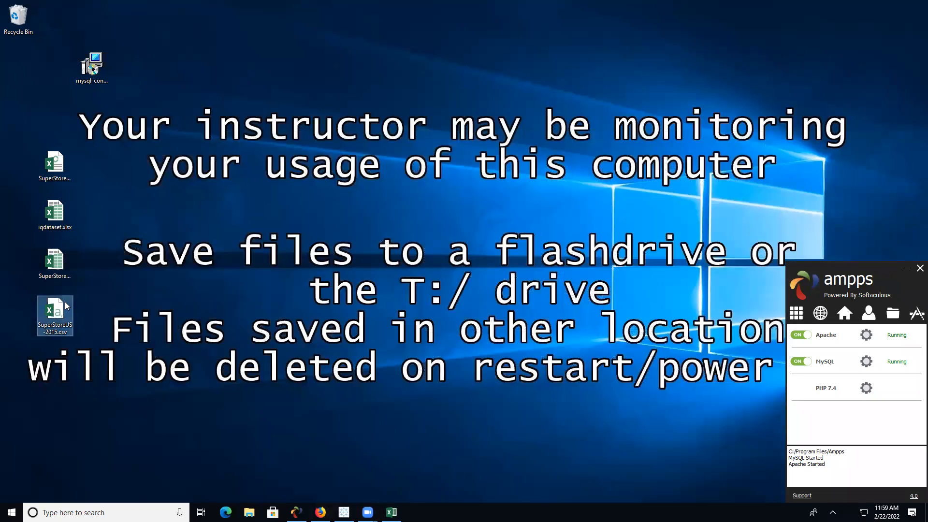
click(60, 267)
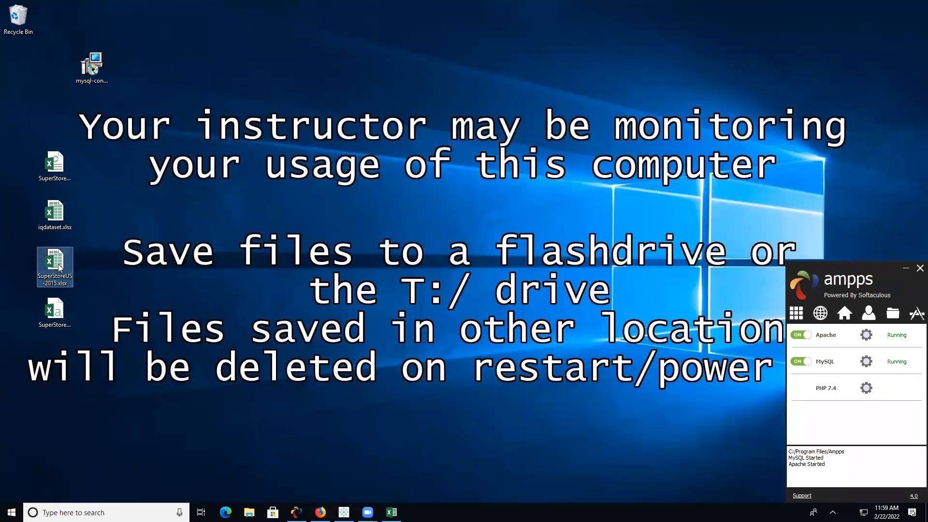
key(Up)
key(Up)
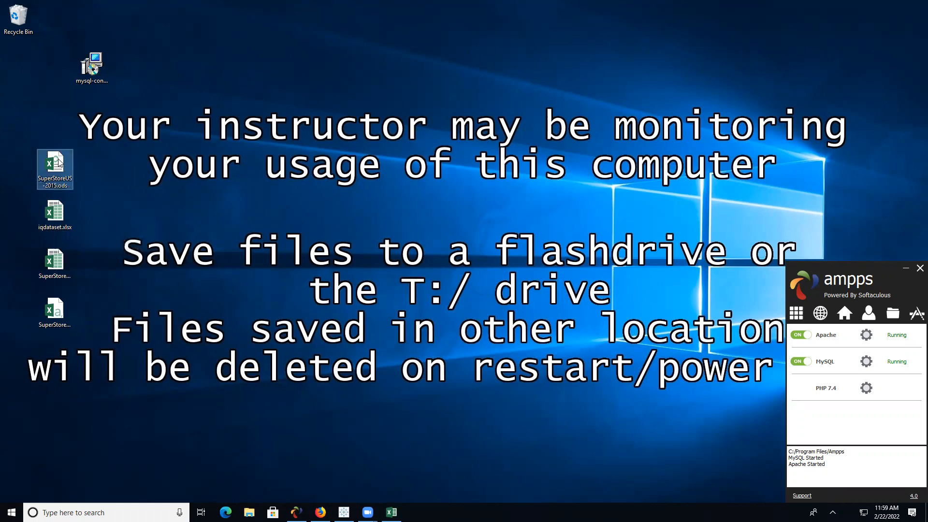
click(60, 313)
double_click(71, 315)
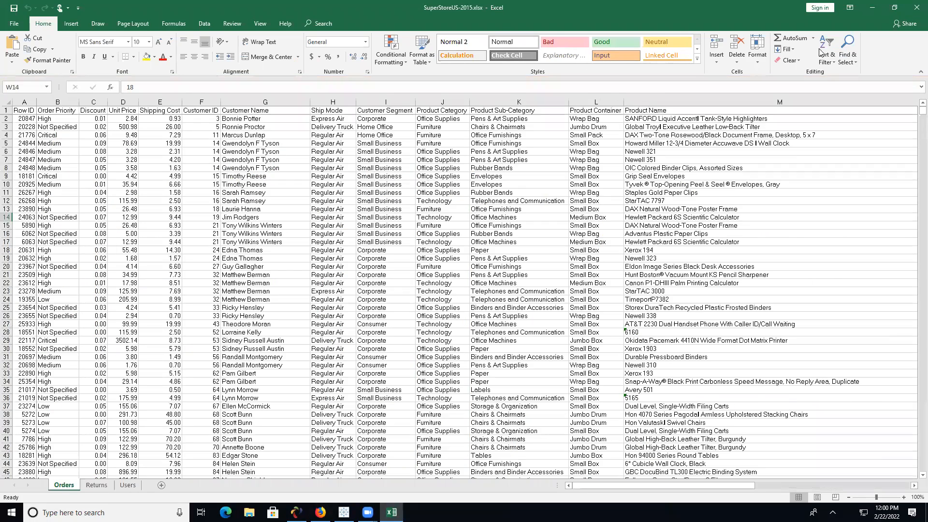
click(873, 7)
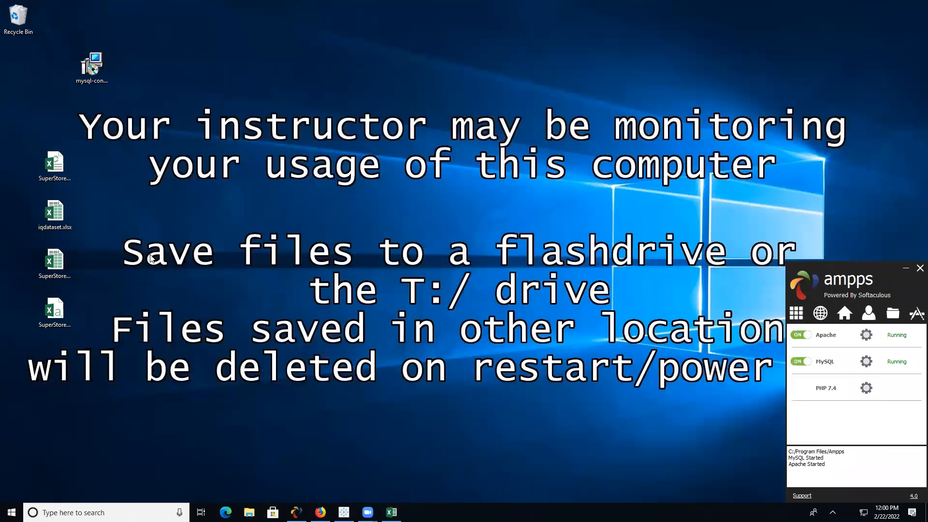
click(391, 513)
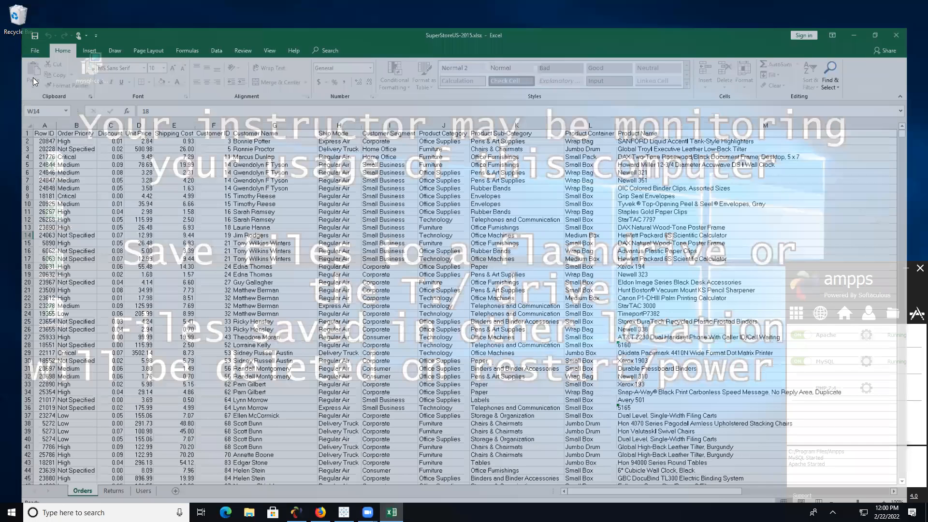
- Save the workbook to the Desktop as dale.xlsx and close it
click(26, 123)
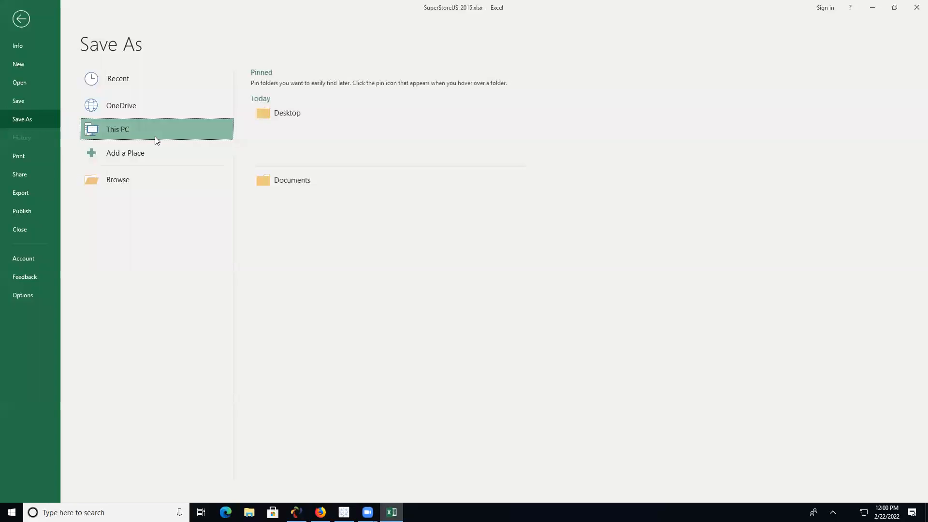
click(160, 130)
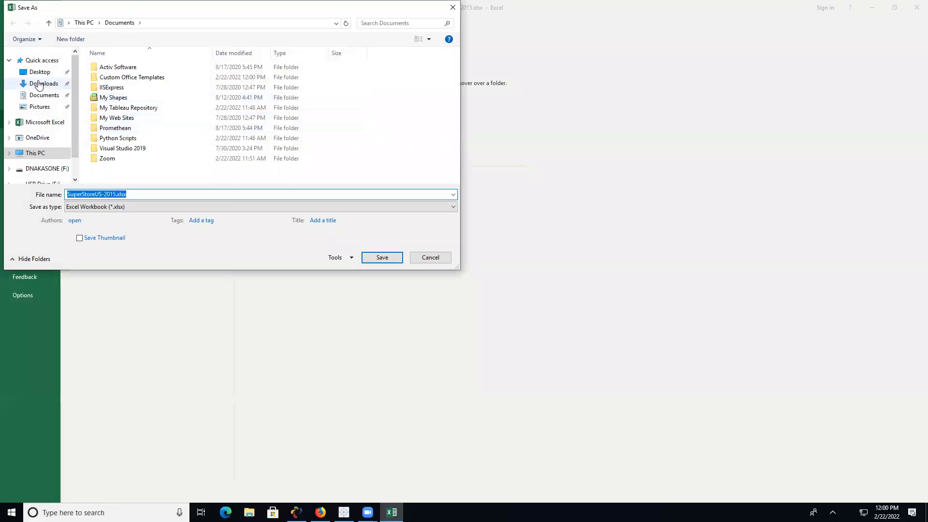
click(46, 73)
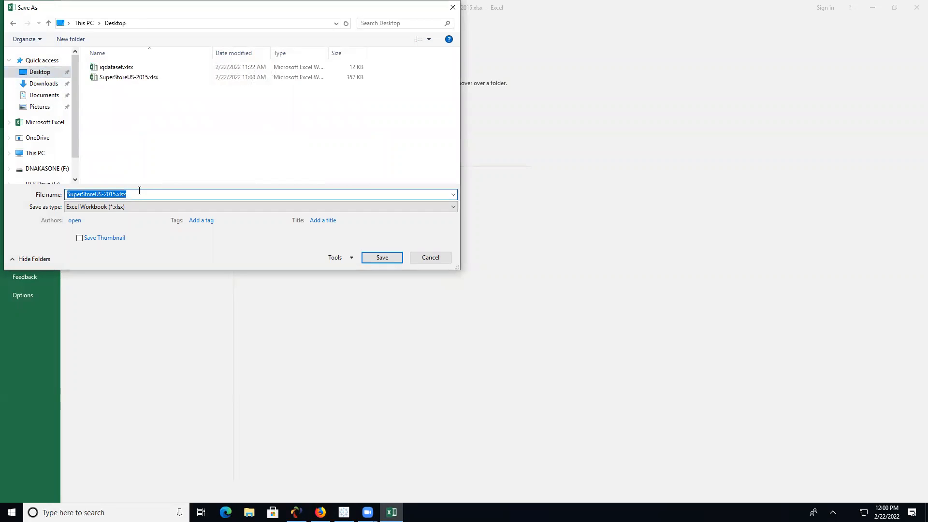
text(dale)
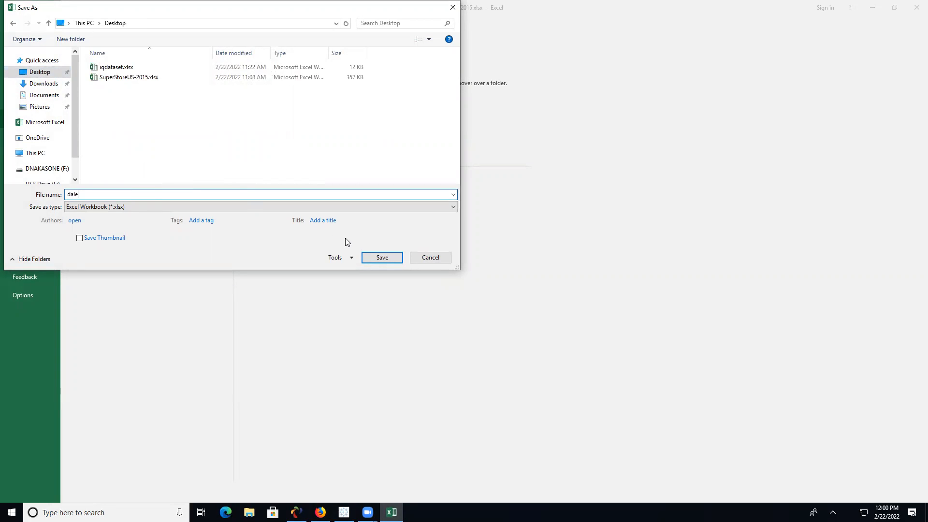
click(384, 258)
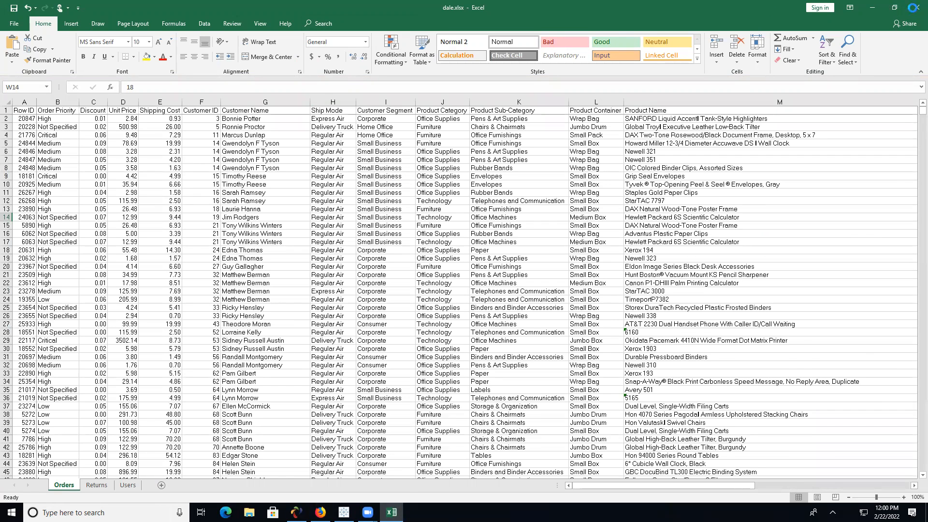
click(913, 7)
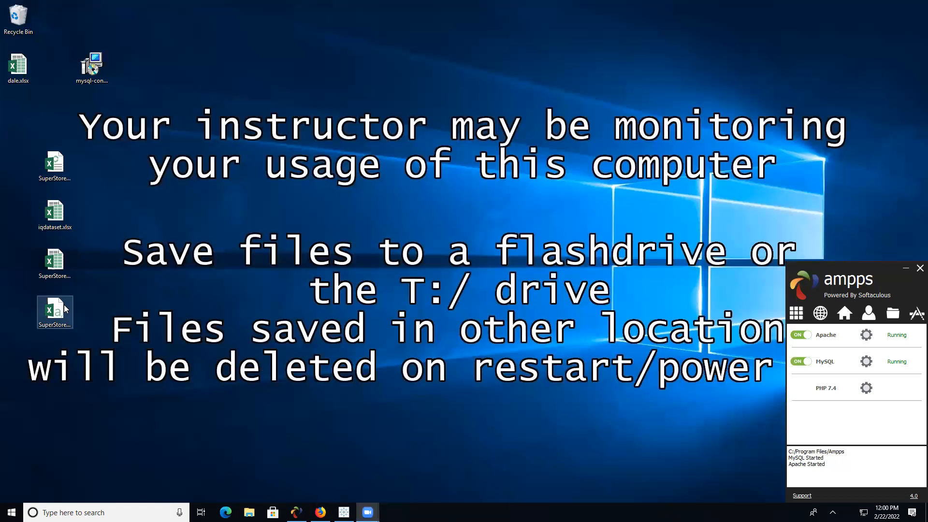
- Reopen dale.xlsx and save it to the Desktop as comma-delimited dale.csv, keeping only the active sheet
double_click(19, 68)
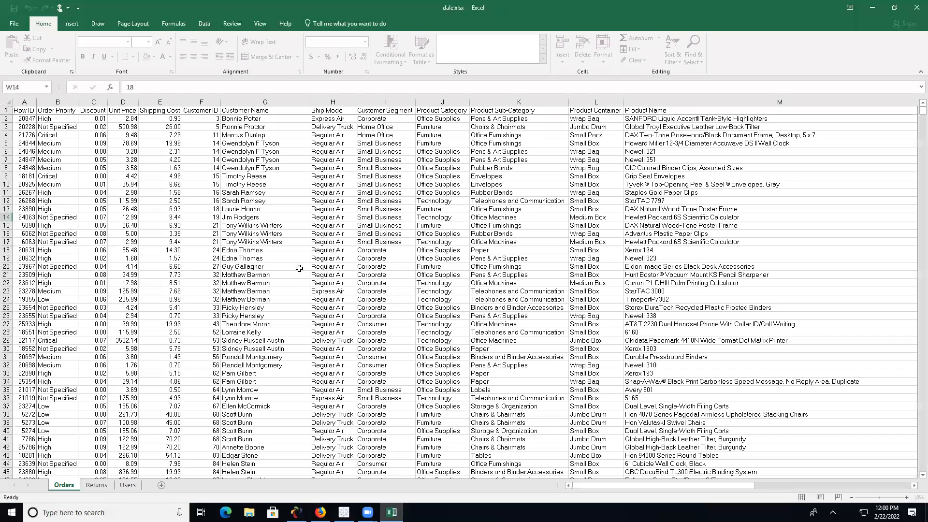
click(14, 23)
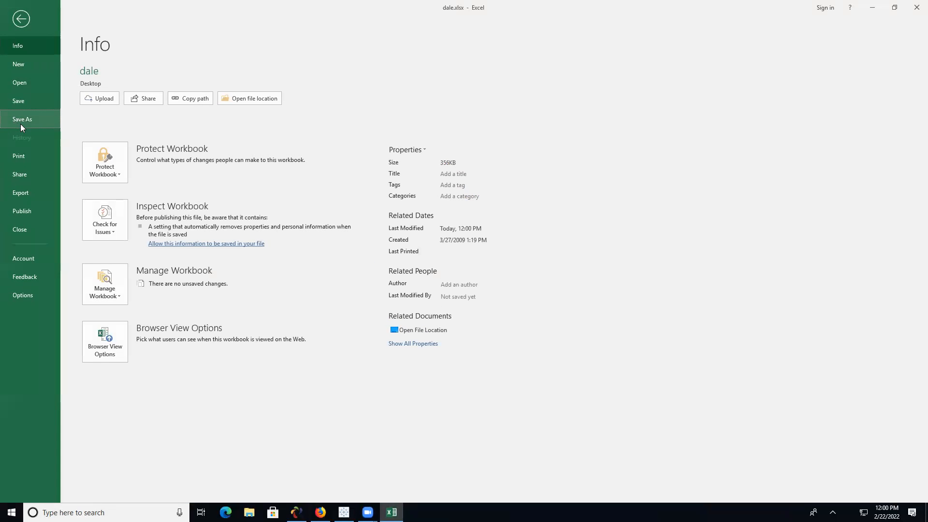
click(21, 121)
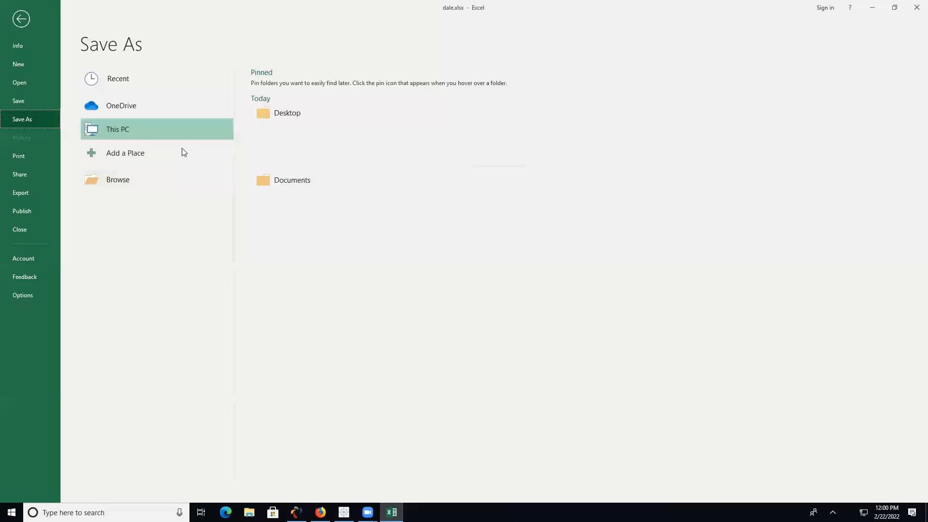
click(290, 181)
click(198, 207)
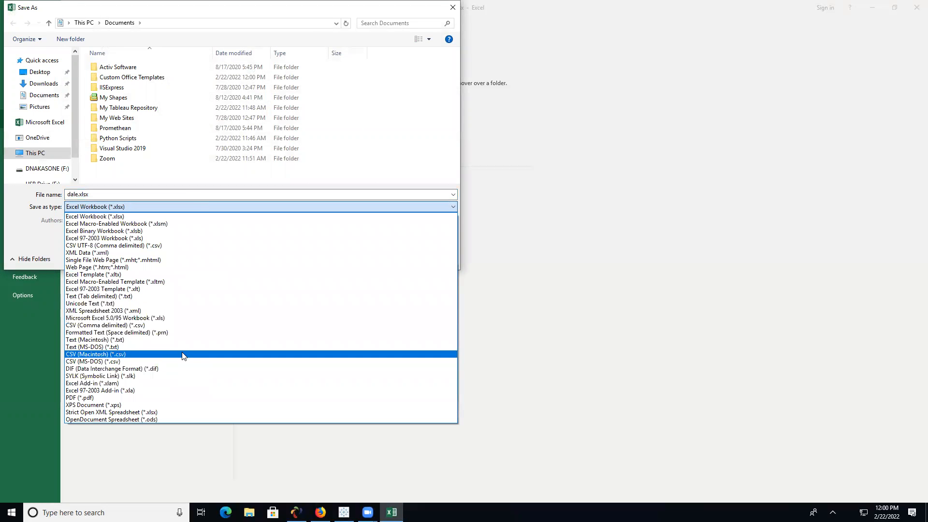
click(184, 325)
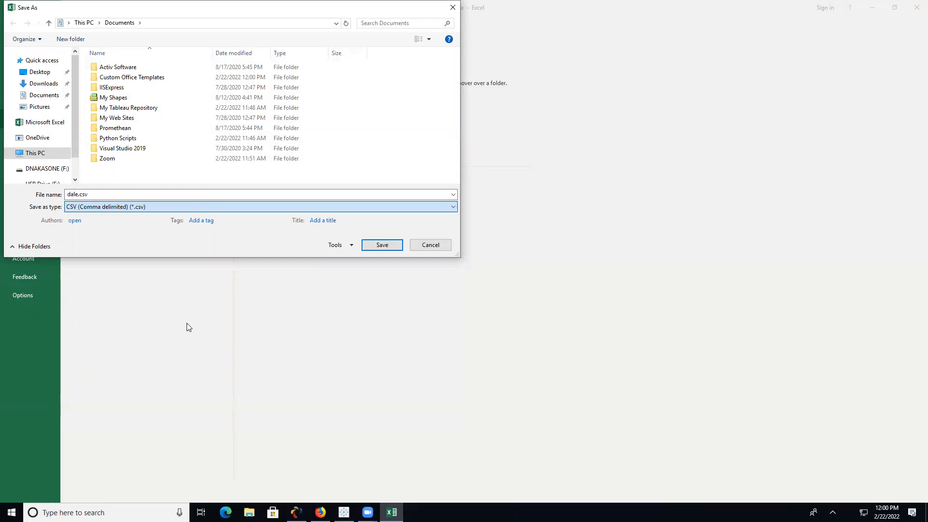
click(40, 72)
click(383, 245)
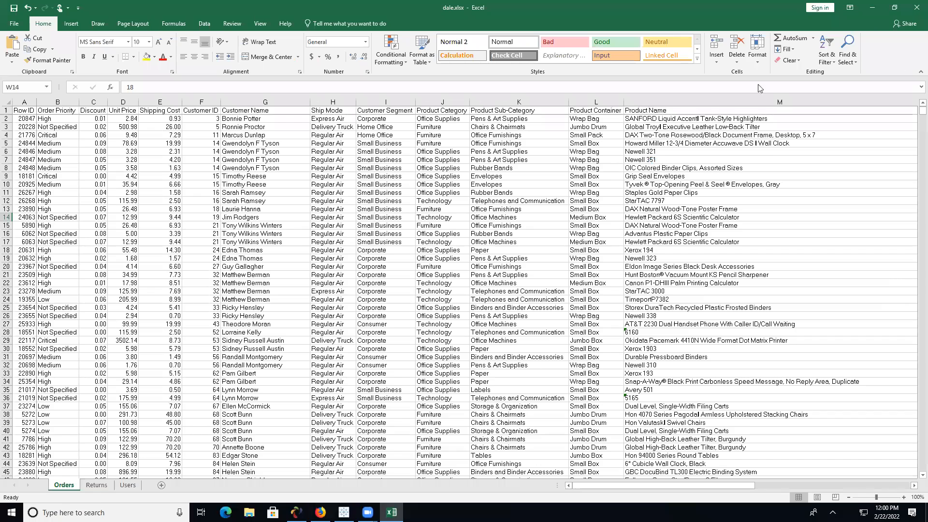
click(446, 289)
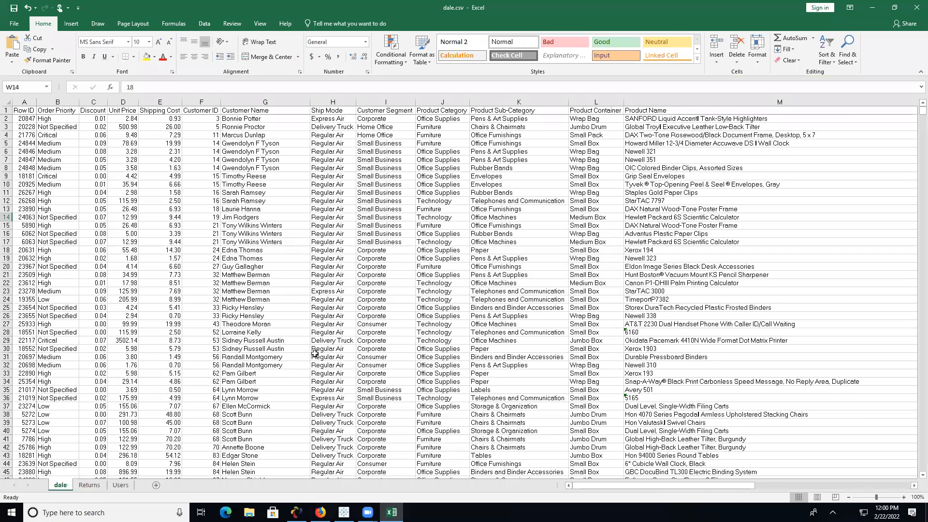
- Reopen dale.csv, re-save it over the Desktop copy, and permanently dismiss the data-loss warning
click(916, 7)
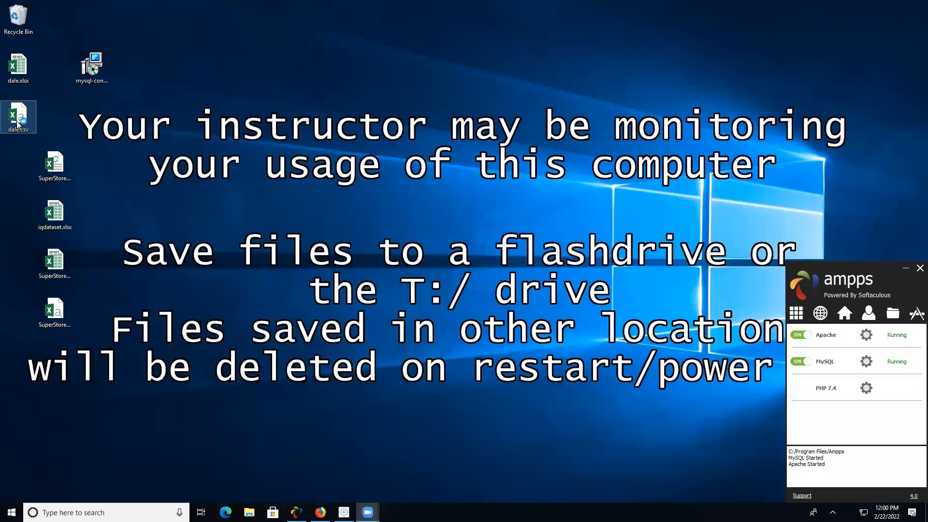
double_click(18, 124)
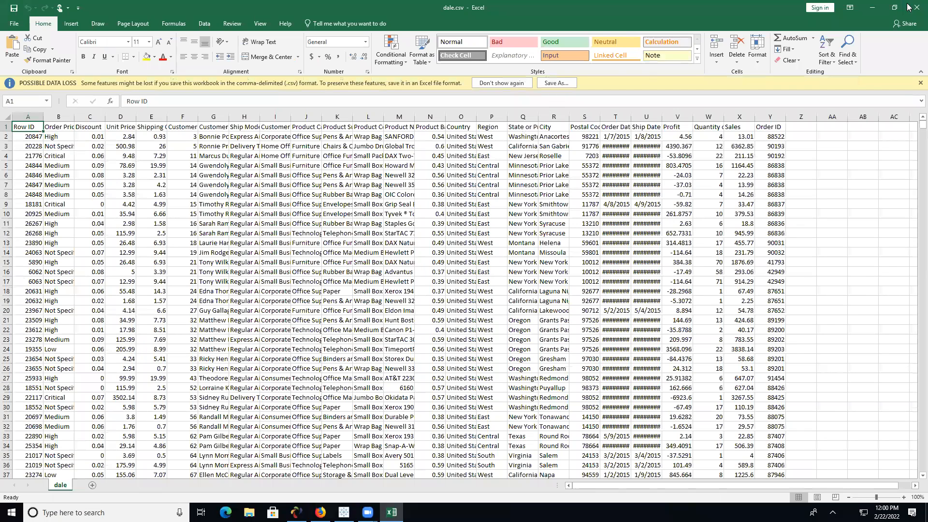
click(551, 83)
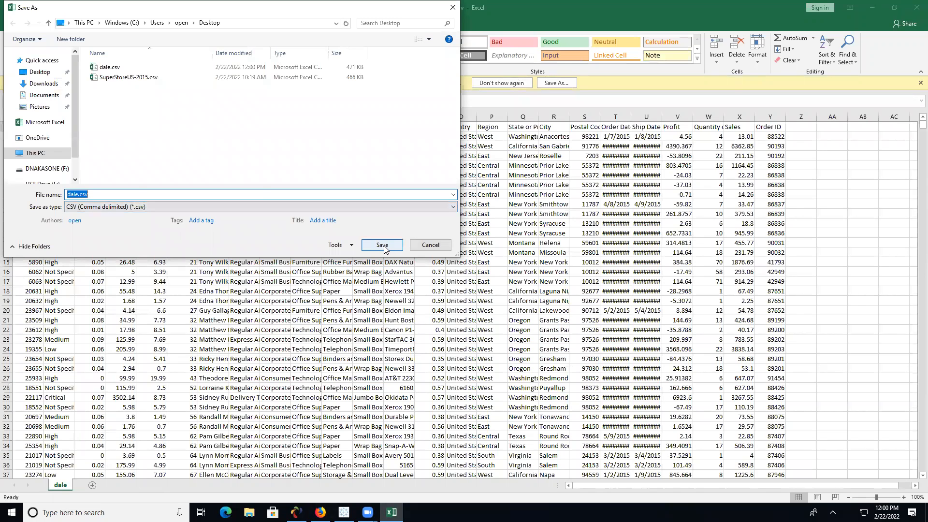
click(384, 248)
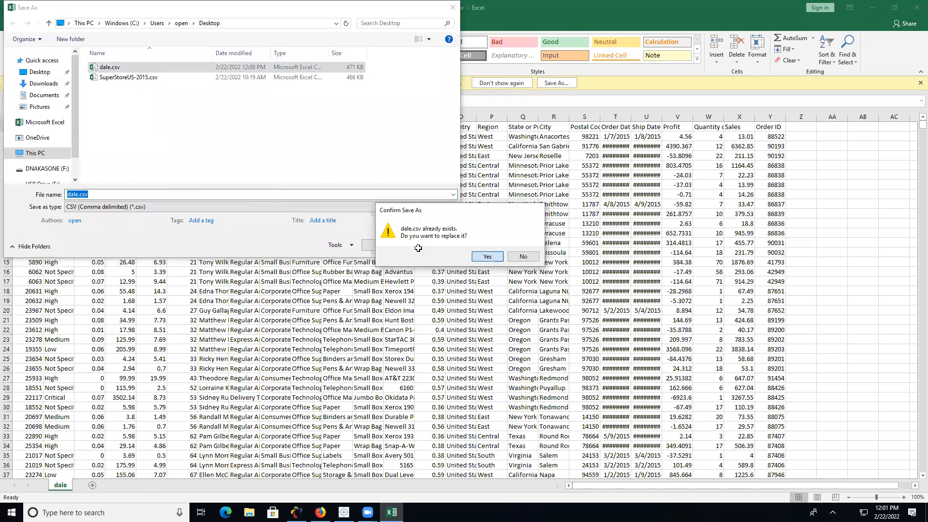
key(Return)
click(503, 84)
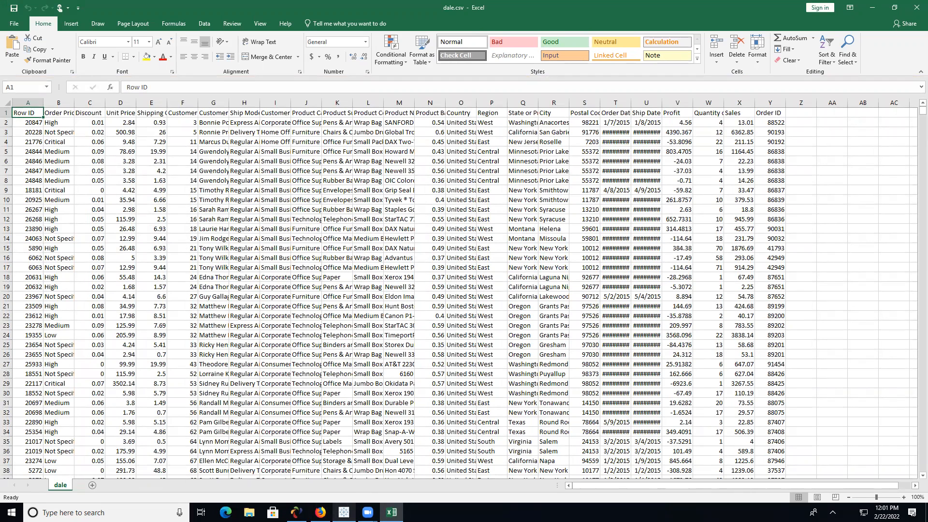
- In Tableau's Sheet 1, chart SUM(Shipping Cost) on Rows as a single ~25K bar
click(344, 512)
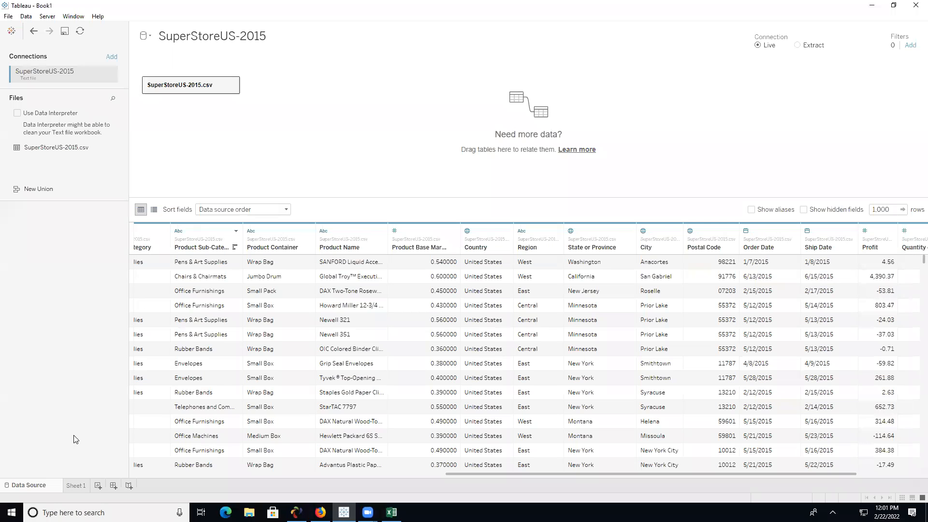
click(77, 486)
click(93, 216)
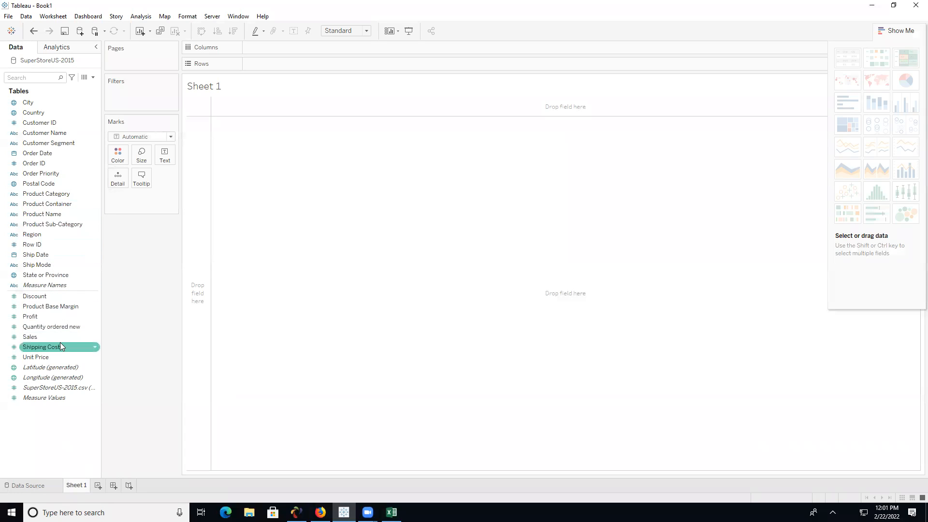
drag(57, 350, 285, 63)
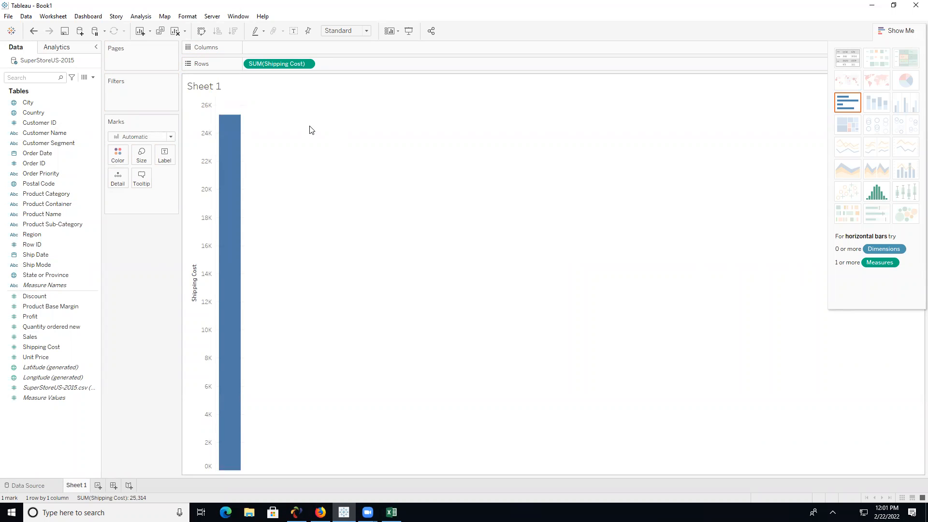
- Browse the SuperStoreUS-2015.csv preview columns on the data source page, then return to Excel's dale.csv
click(30, 486)
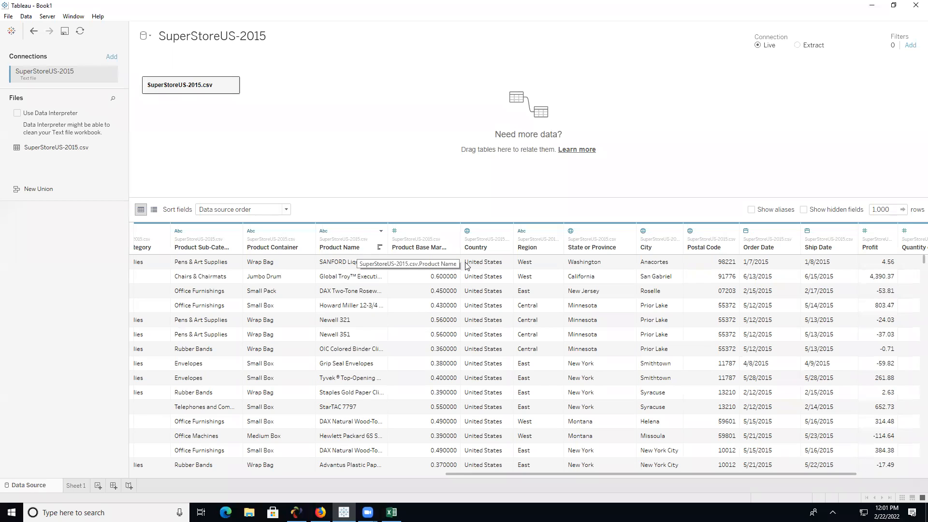
click(571, 469)
drag(571, 473, 279, 478)
scroll(386, 296, up, 1)
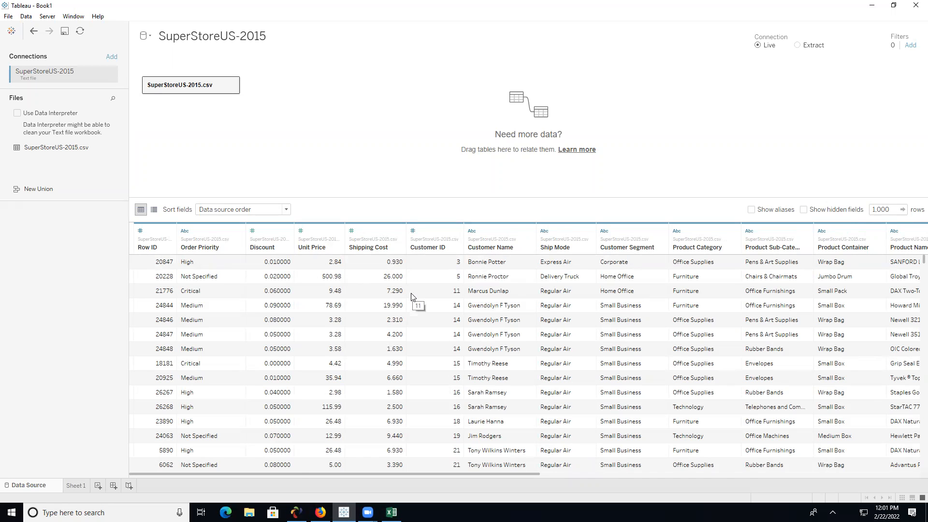
click(392, 513)
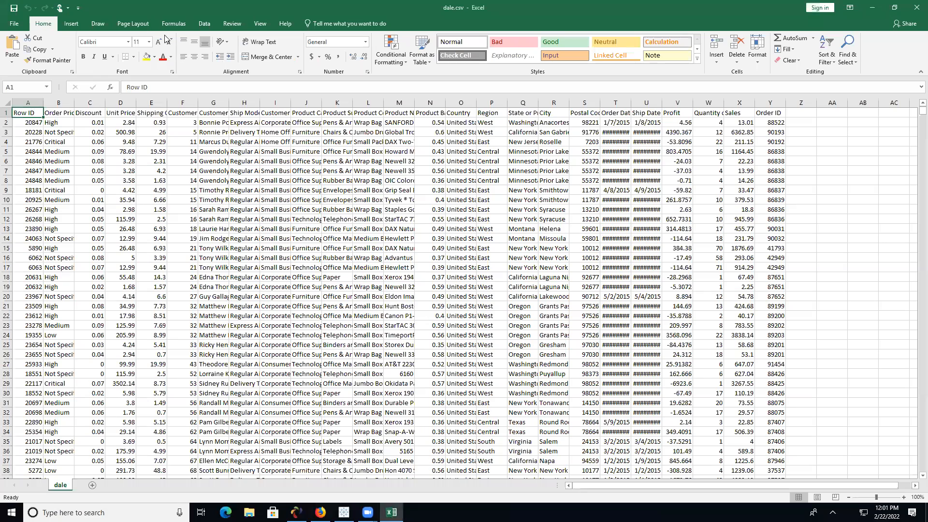
- Bring Excel's dale.csv forward and change Shipping Cost cell E2 to E0.93
click(912, 7)
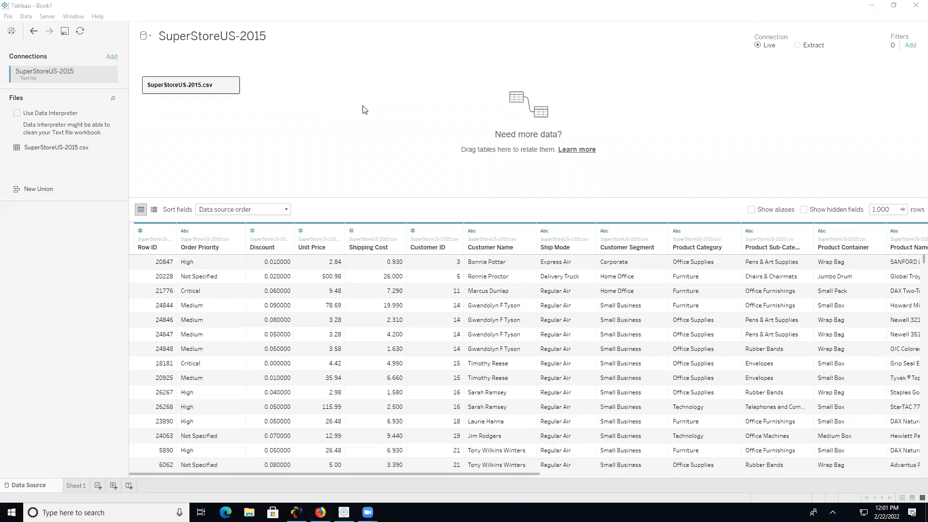
click(872, 5)
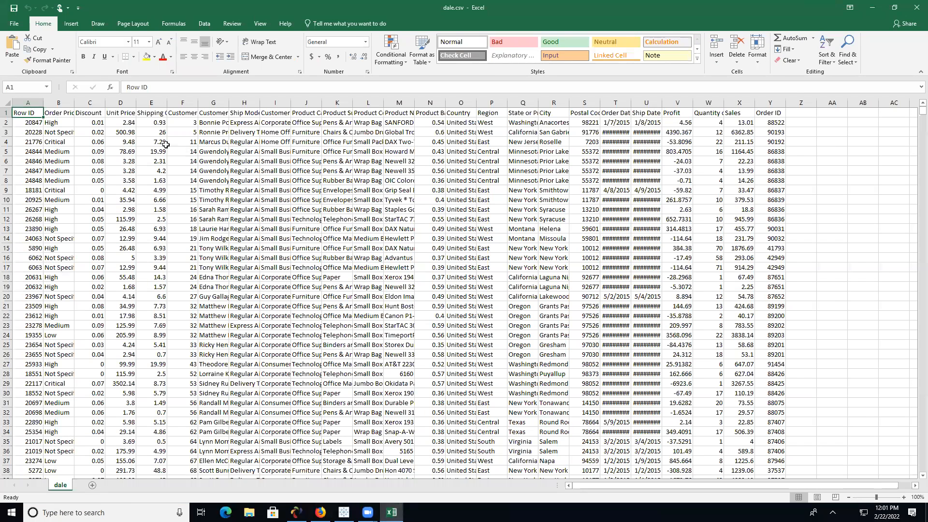
click(156, 124)
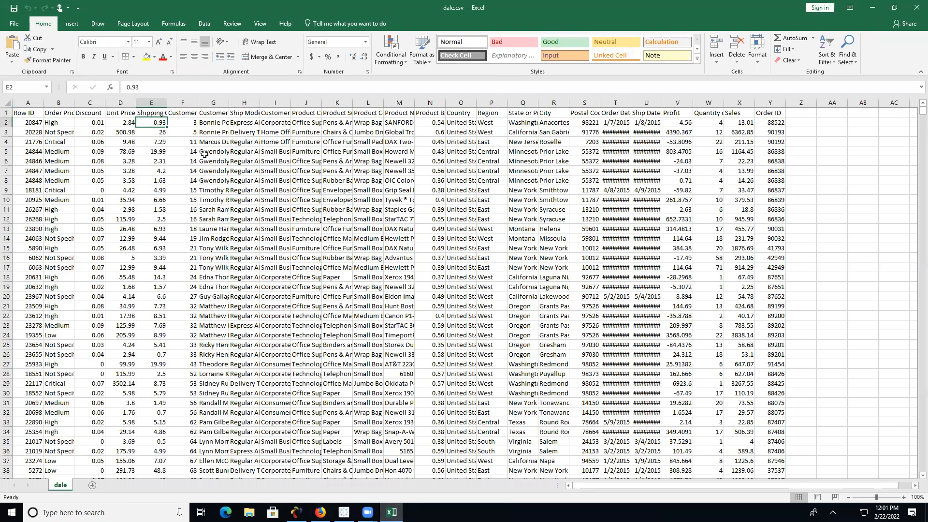
click(128, 88)
text(E)
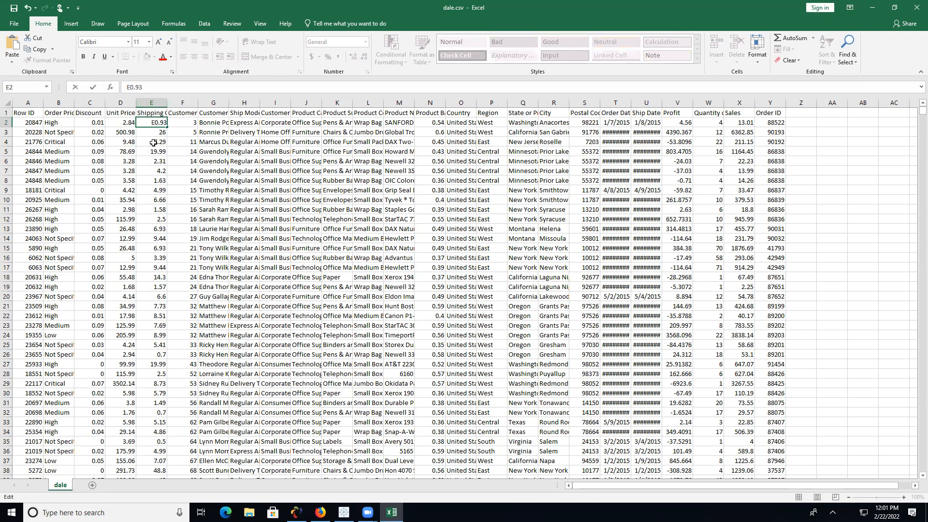
click(155, 142)
- Change cell E4 to D7.29, save dale.csv, and switch back to Tableau
double_click(164, 141)
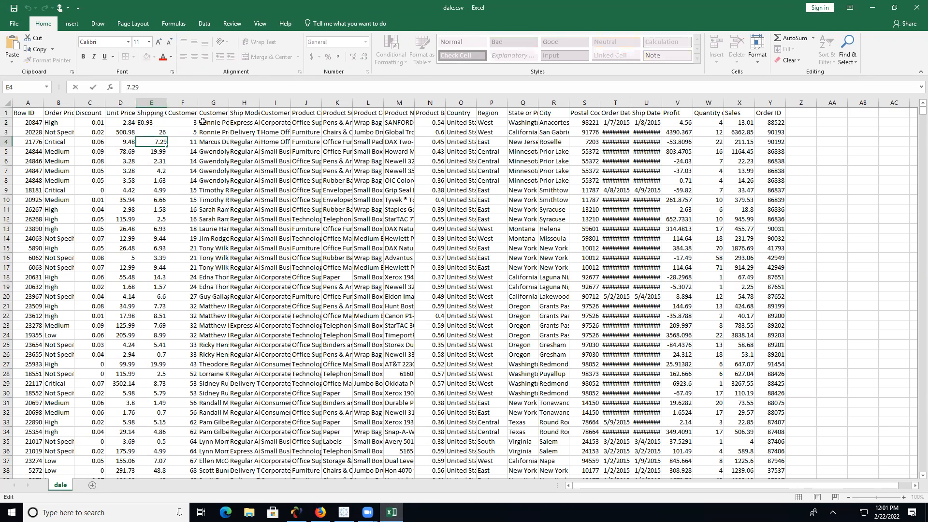
text(D)
click(181, 180)
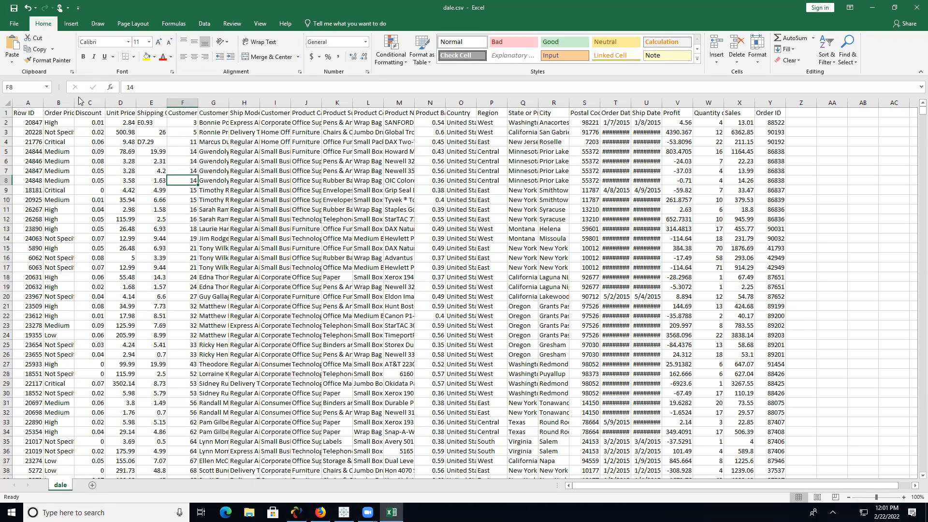
click(15, 9)
click(873, 7)
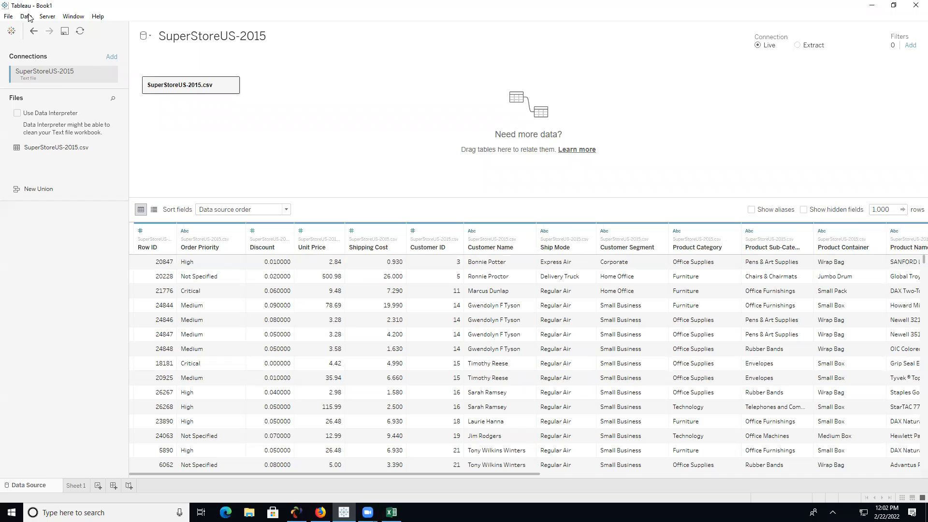
click(26, 16)
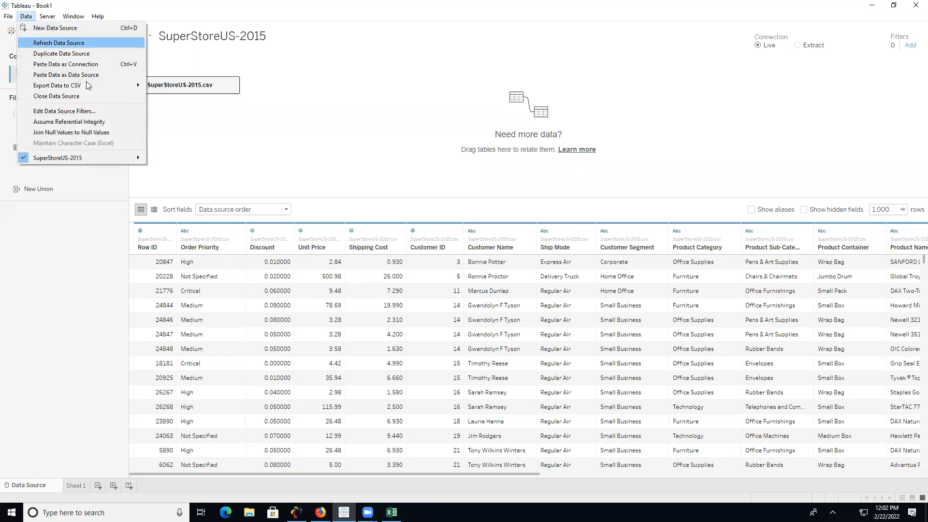
- Close the SuperStoreUS-2015 data source and return to Tableau's start page
click(135, 95)
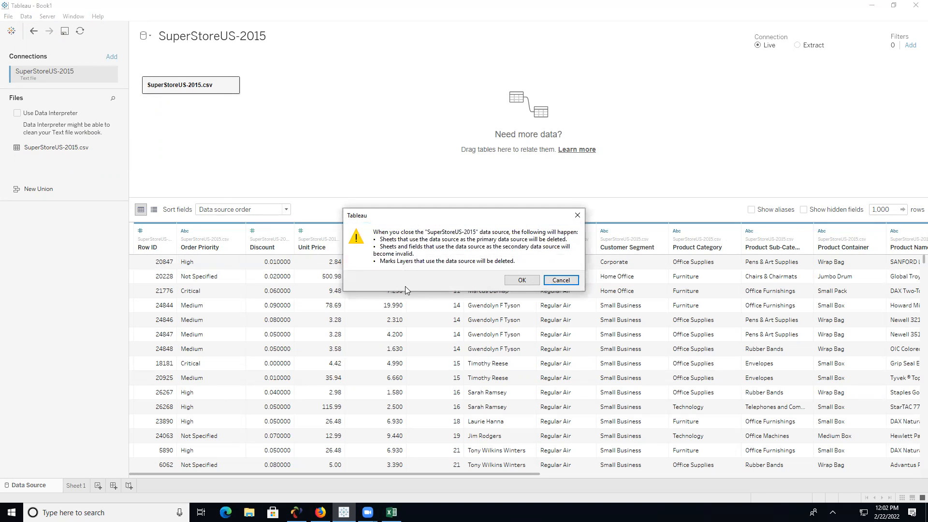
click(522, 280)
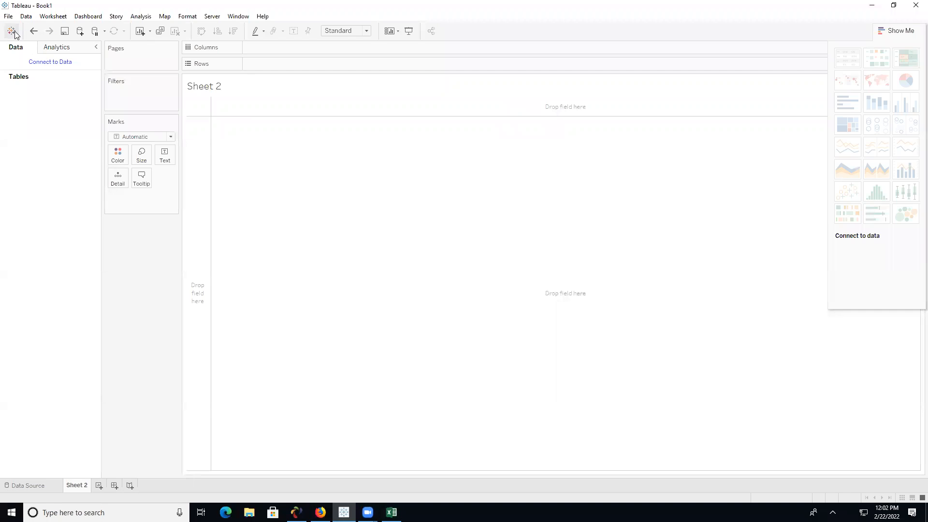
click(11, 31)
- Connect to dale.csv on the Desktop as a text file and inspect a null Shipping Cost
click(56, 148)
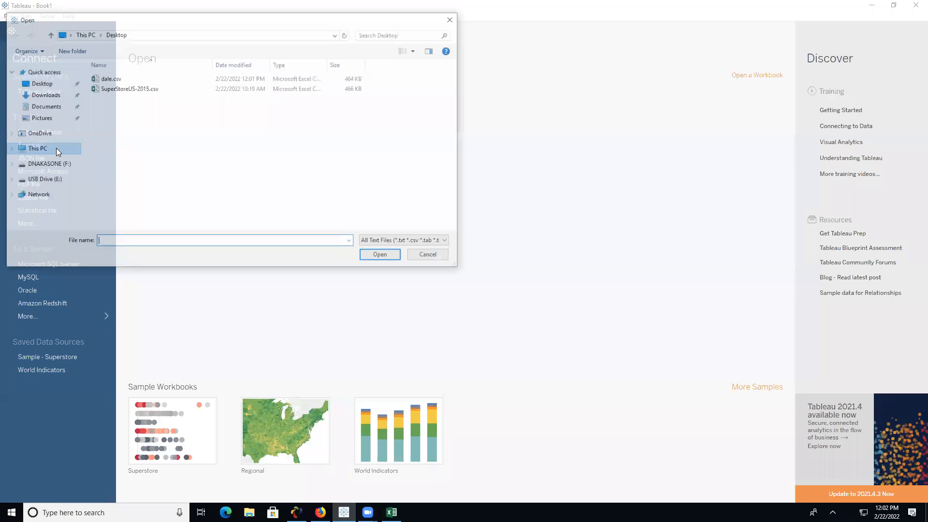
click(121, 78)
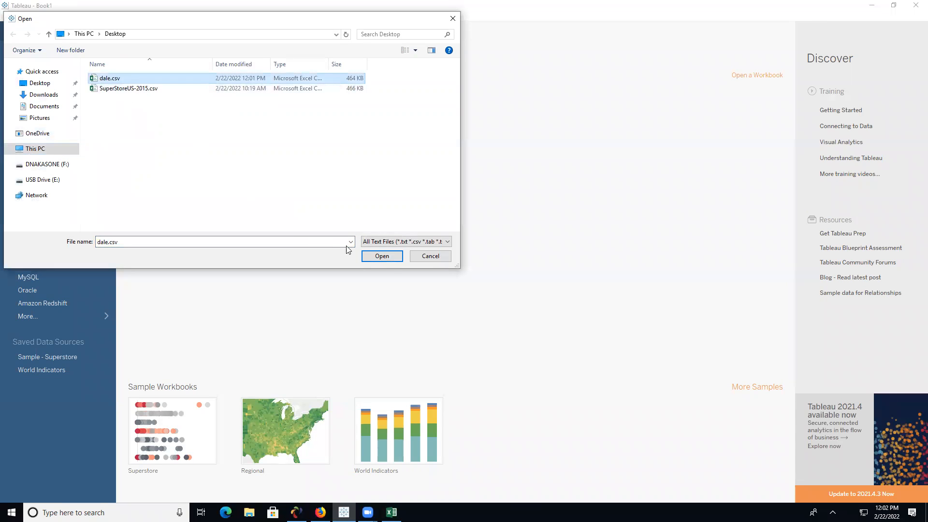
click(390, 260)
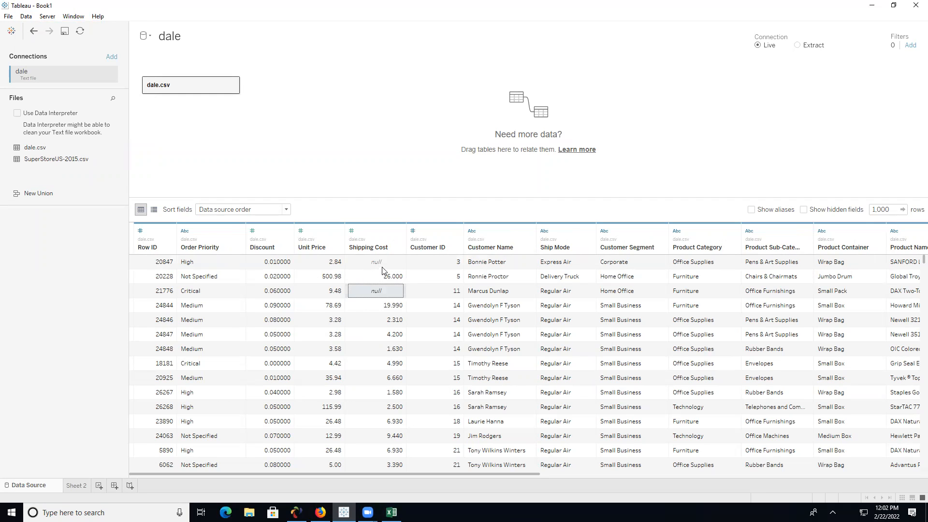
click(384, 266)
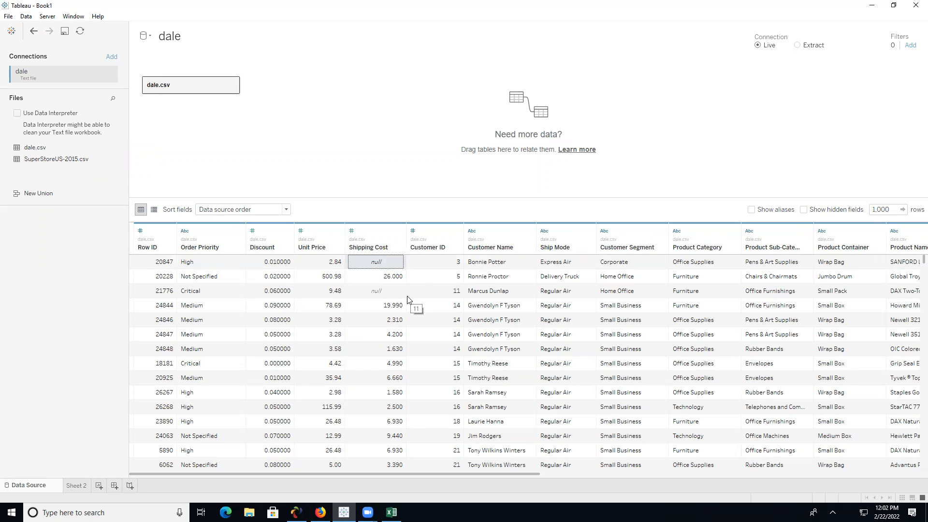
- Glance at the dale fields on Sheet 2, return to the Data Source page, and bring Excel forward
click(83, 486)
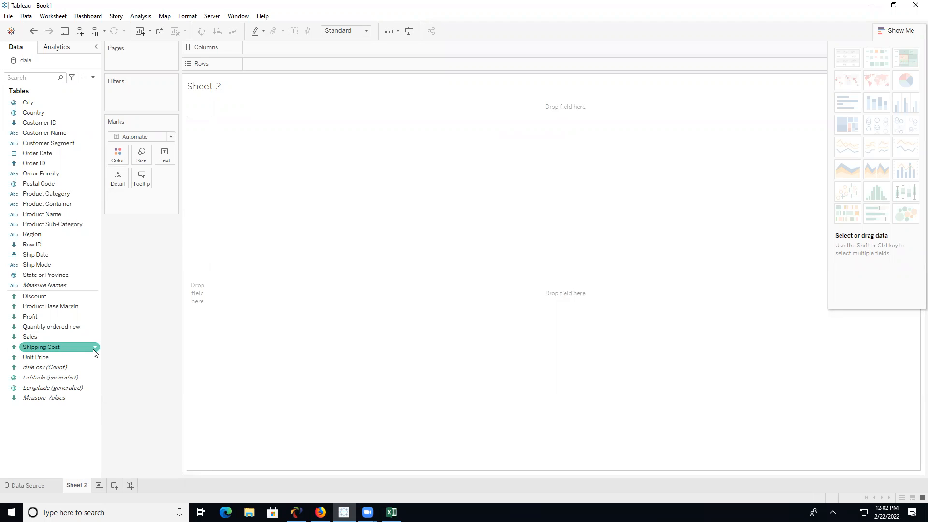
click(33, 484)
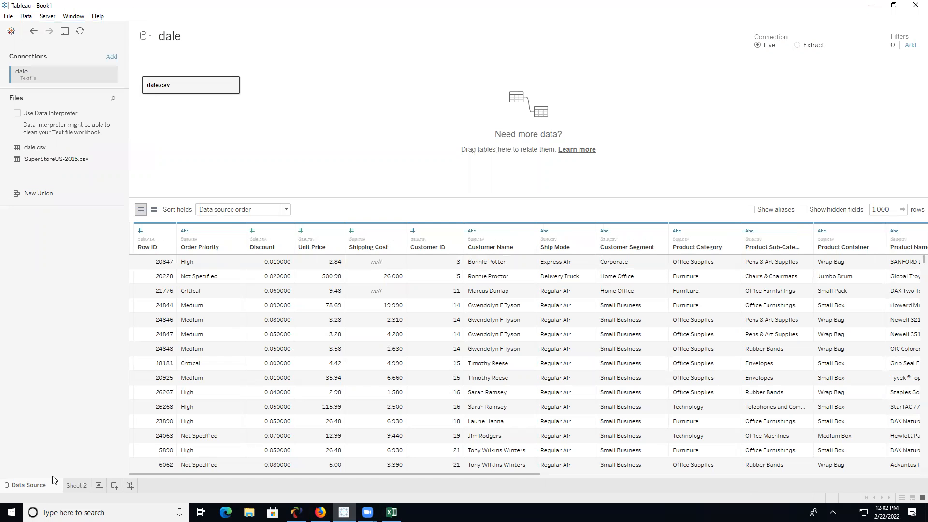
click(392, 512)
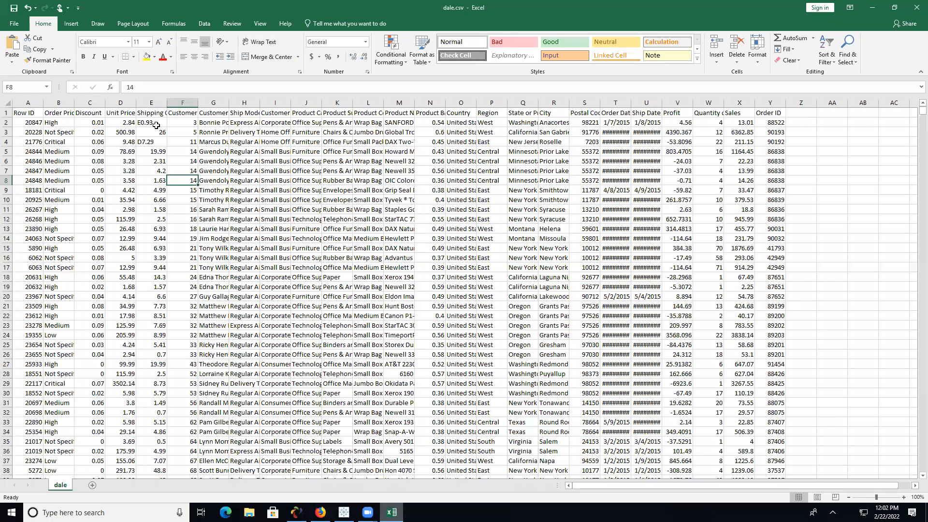
- Remove the stray prefixes so E2 reads 0.93 and E4 reads 7.29
click(154, 124)
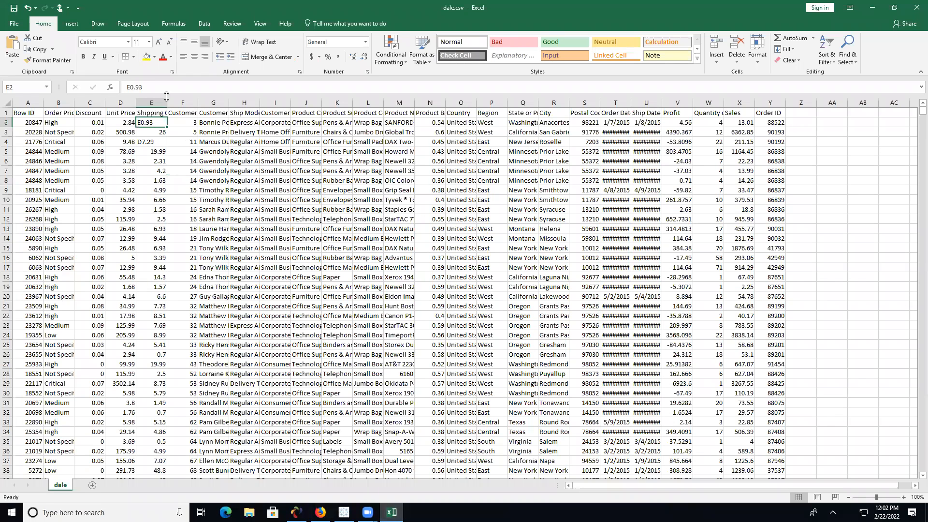
click(131, 88)
key(BackSpace)
key(Tab)
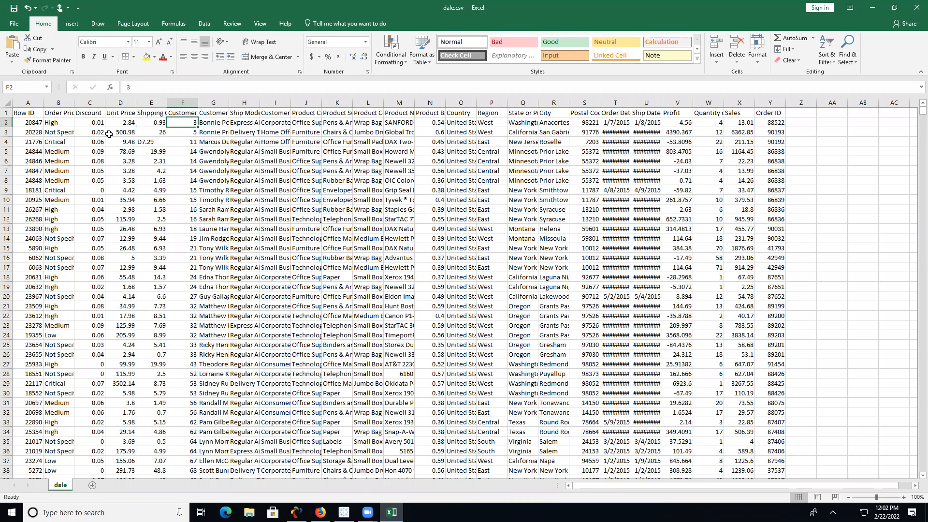
click(158, 144)
click(131, 90)
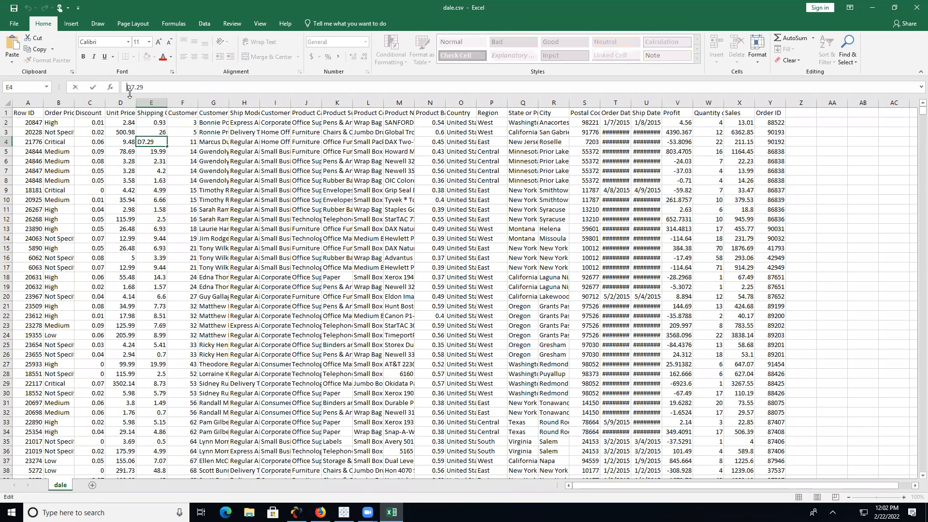
key(BackSpace)
key(Tab)
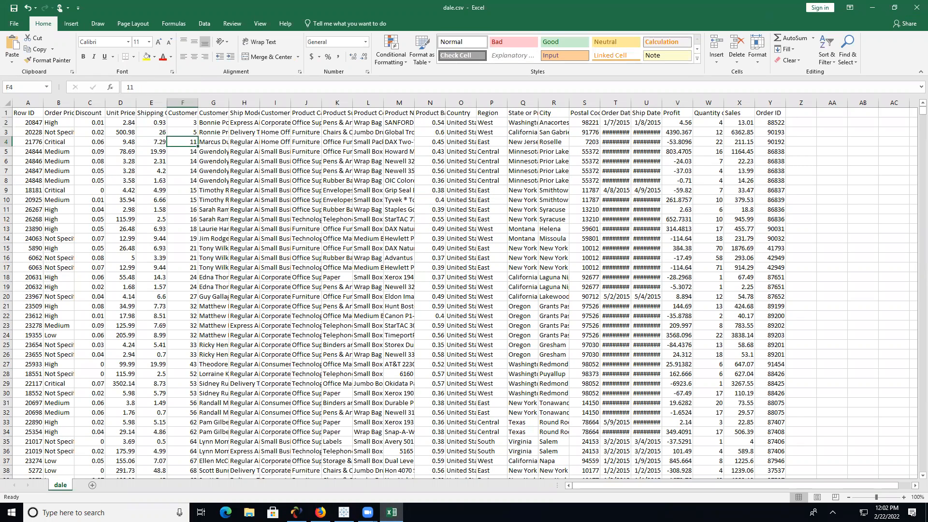
- Close Excel, saving over dale.csv as CSV and confirming the replacement
click(911, 10)
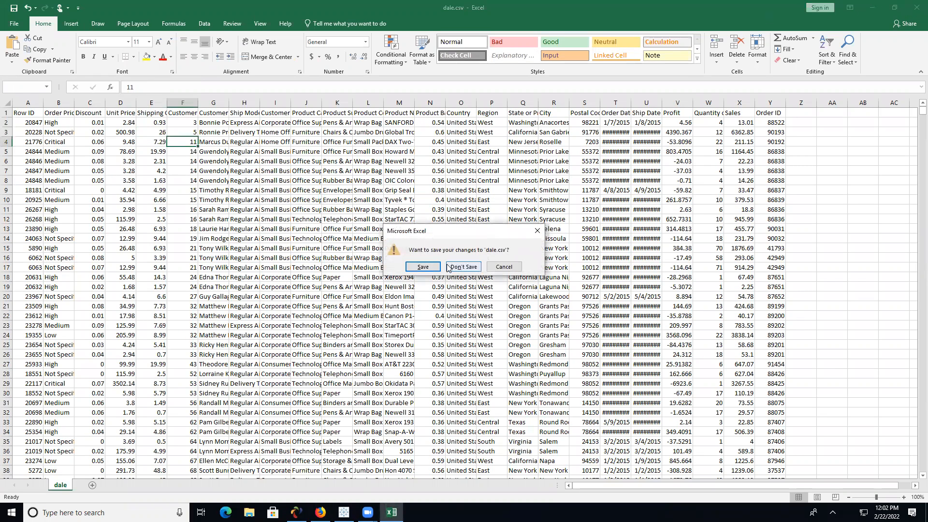
click(430, 269)
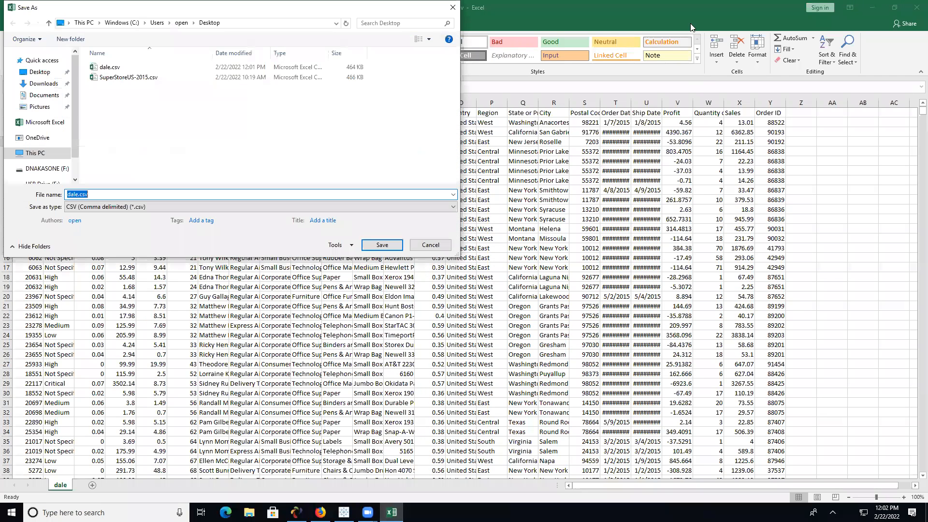
click(112, 69)
click(383, 243)
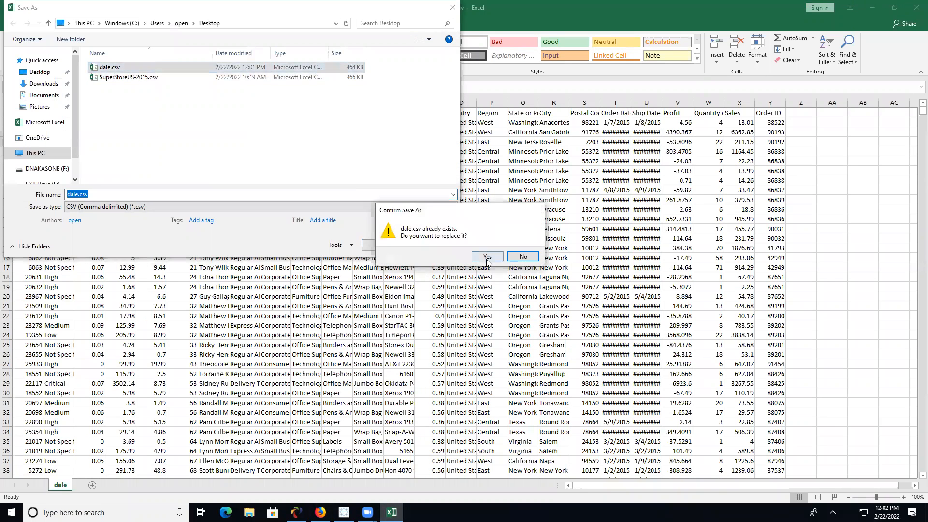
click(488, 257)
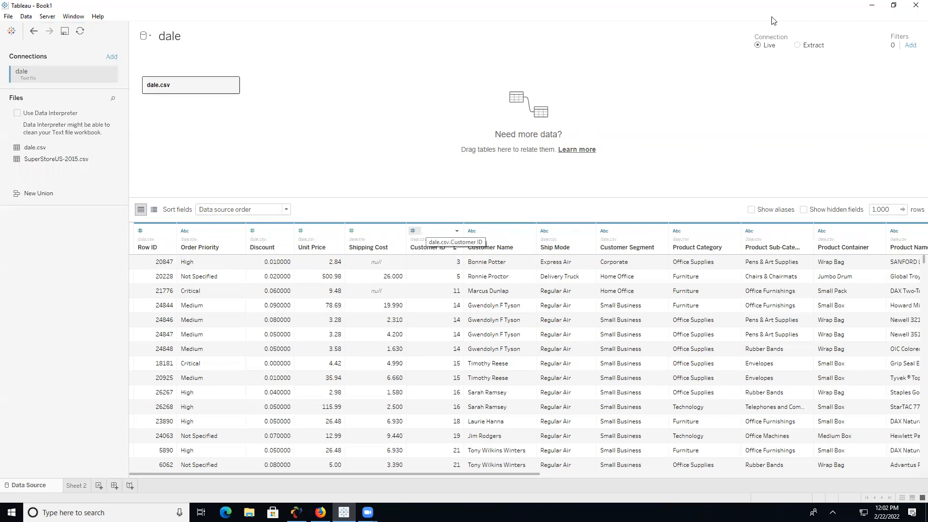
- In Tableau, close the dale data source and return to the start page
click(31, 17)
click(65, 92)
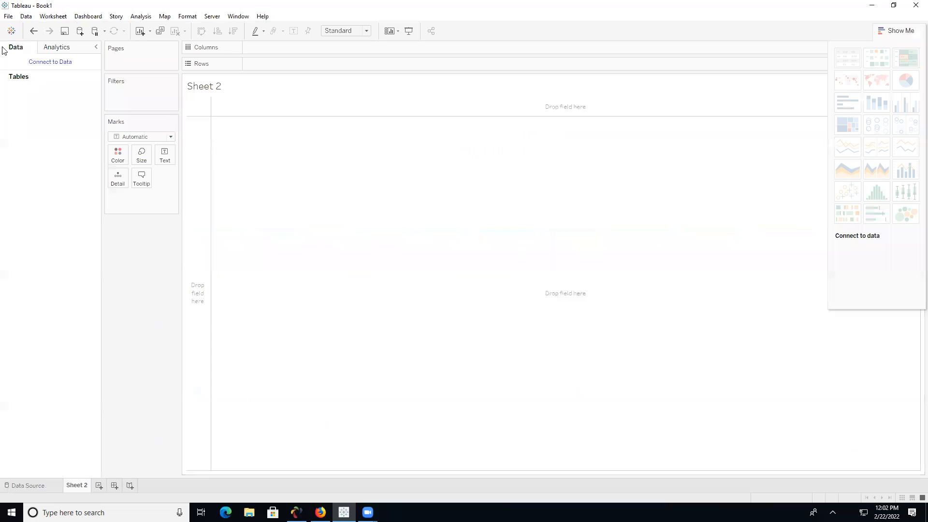
click(11, 30)
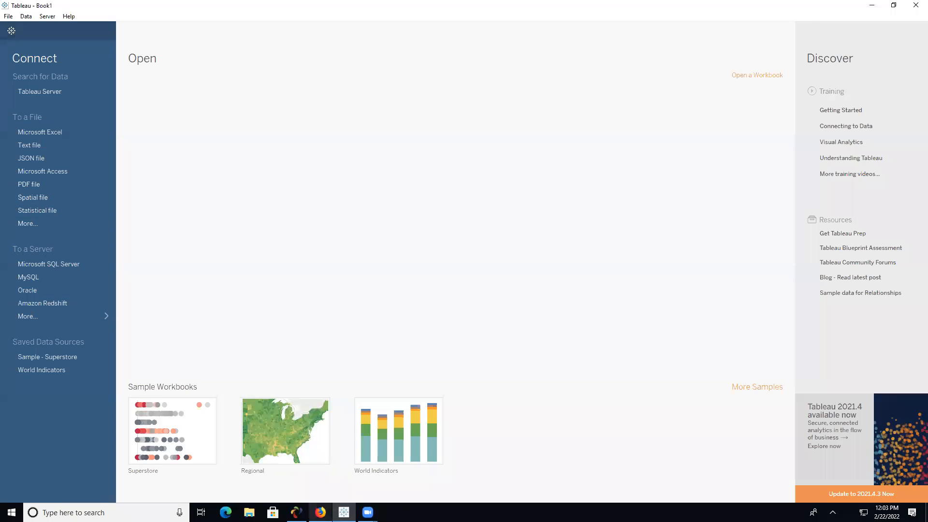
- Open Tableau's MySQL driver download page for Windows 64-bit in Firefox
click(320, 513)
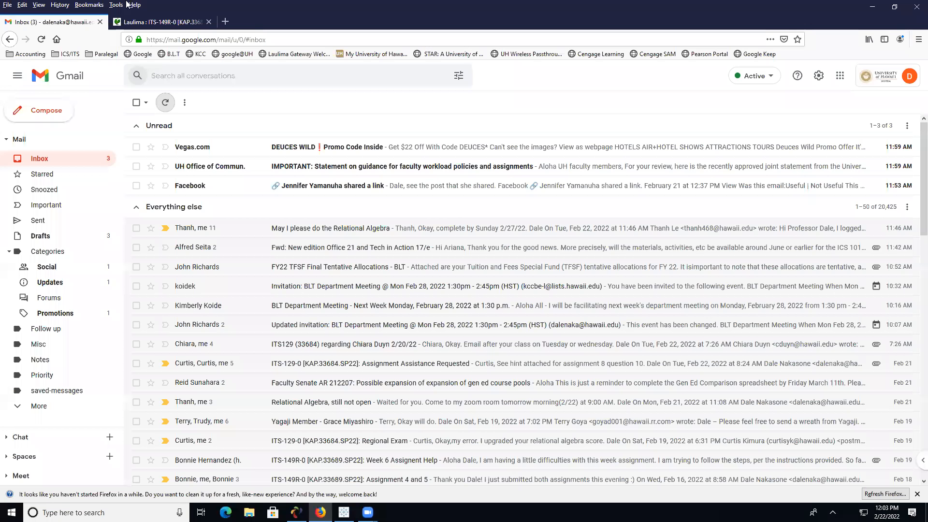
click(865, 8)
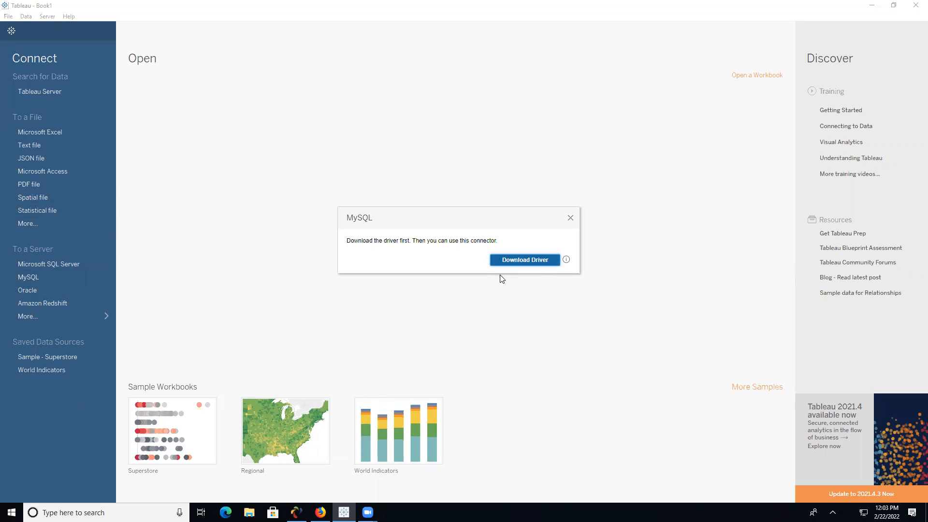
click(534, 264)
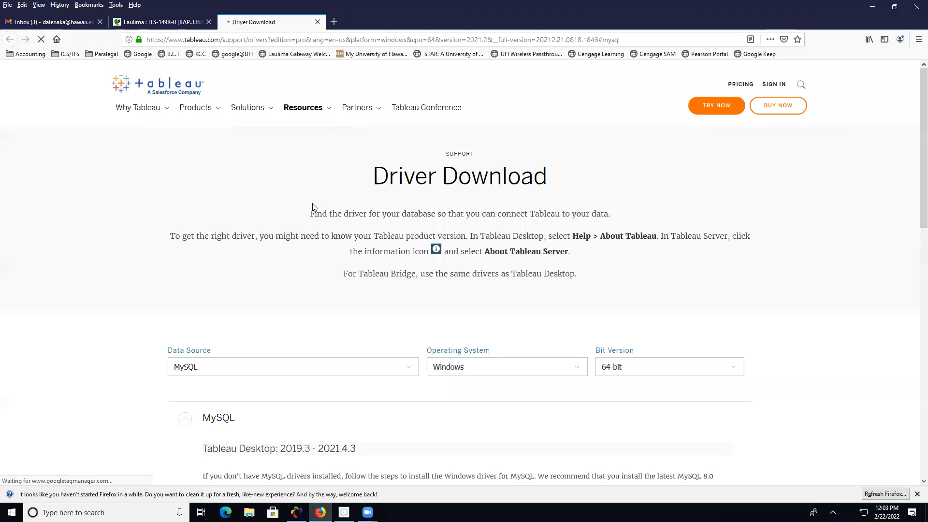
- On the MySQL site, show Connector/ODBC 8.0.28 downloads with Microsoft Windows selected
scroll(382, 283, down, 3)
scroll(383, 282, down, 2)
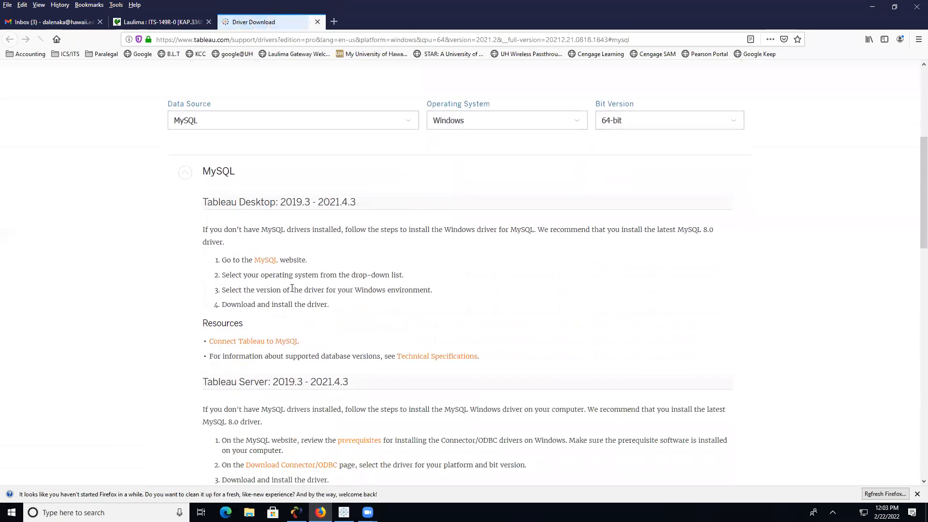
click(265, 259)
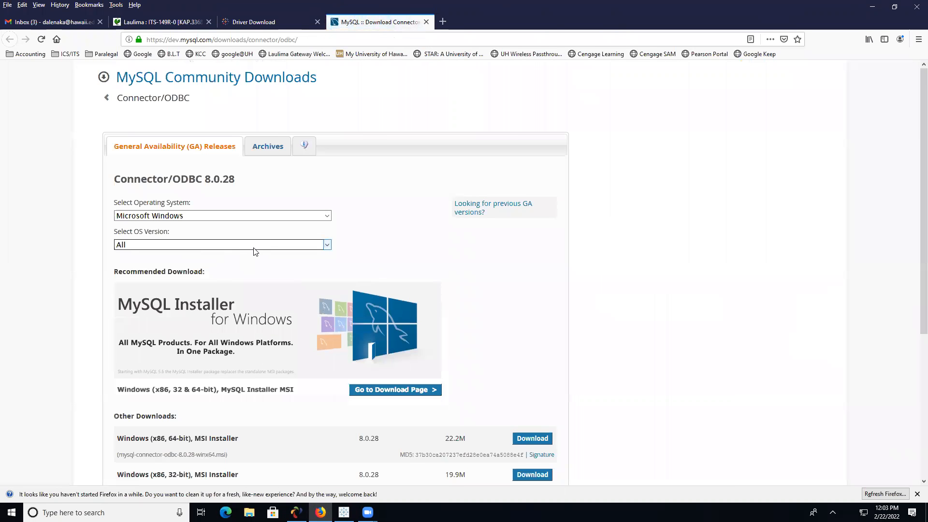
scroll(255, 252, down, 2)
scroll(254, 253, up, 2)
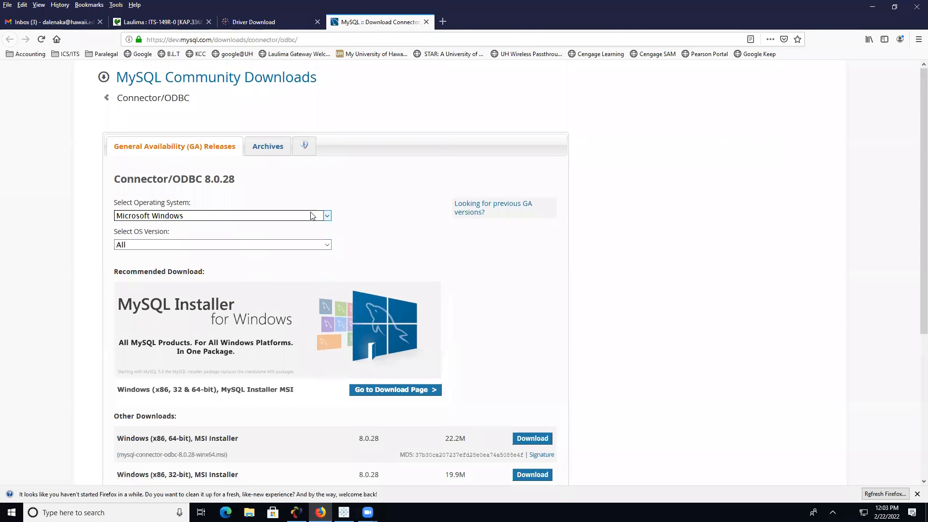
click(295, 216)
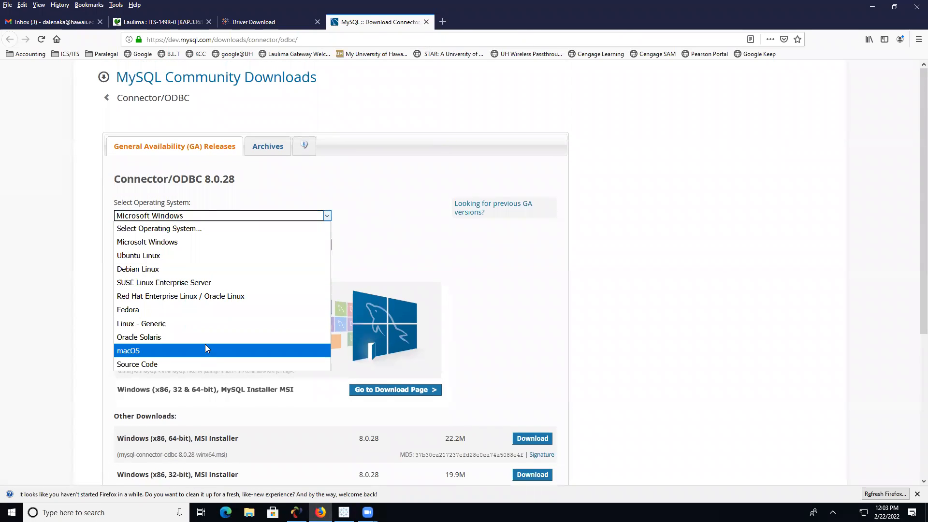
click(341, 232)
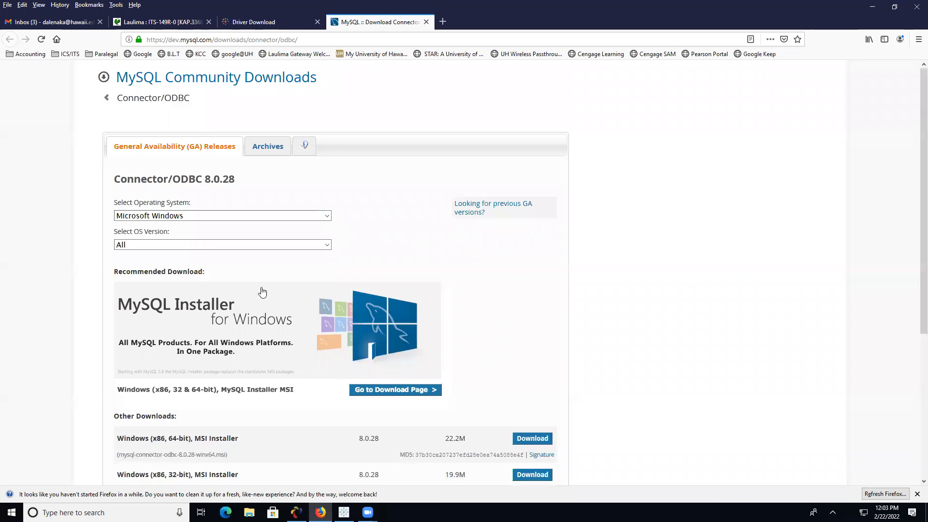
scroll(321, 305, down, 2)
scroll(315, 331, down, 1)
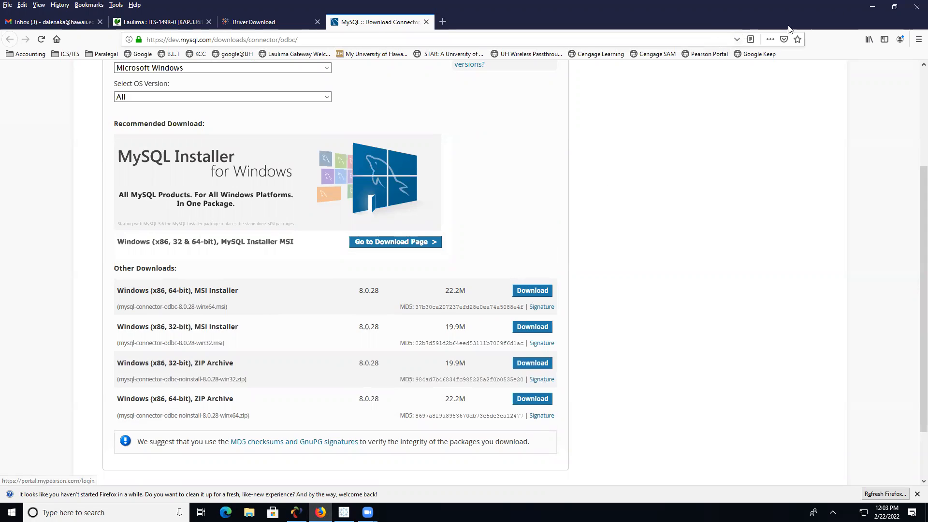
- Dismiss Tableau's error and minimize Firefox and Tableau to show the desktop
click(871, 6)
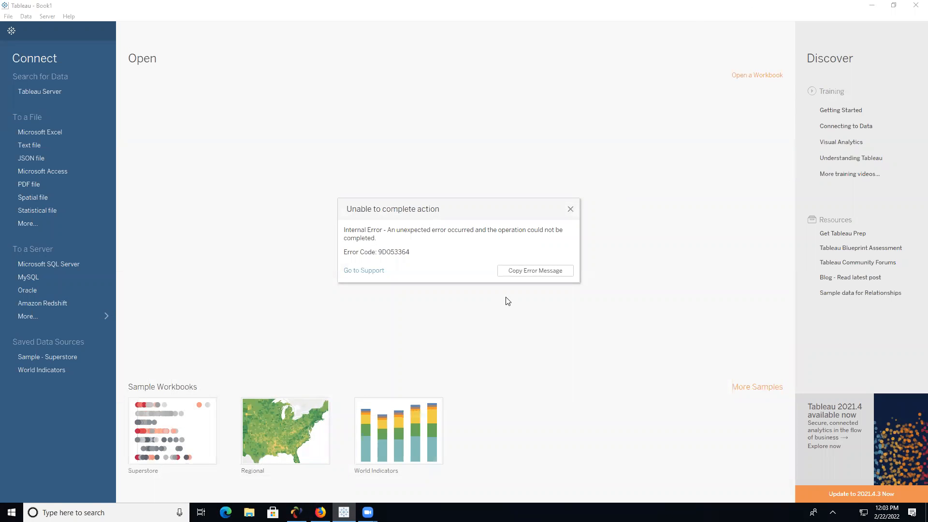
click(571, 210)
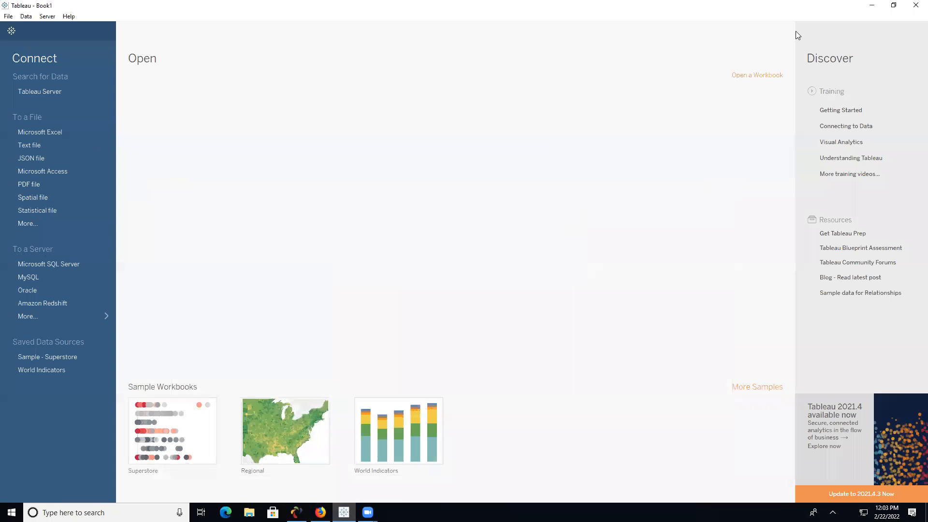
click(872, 6)
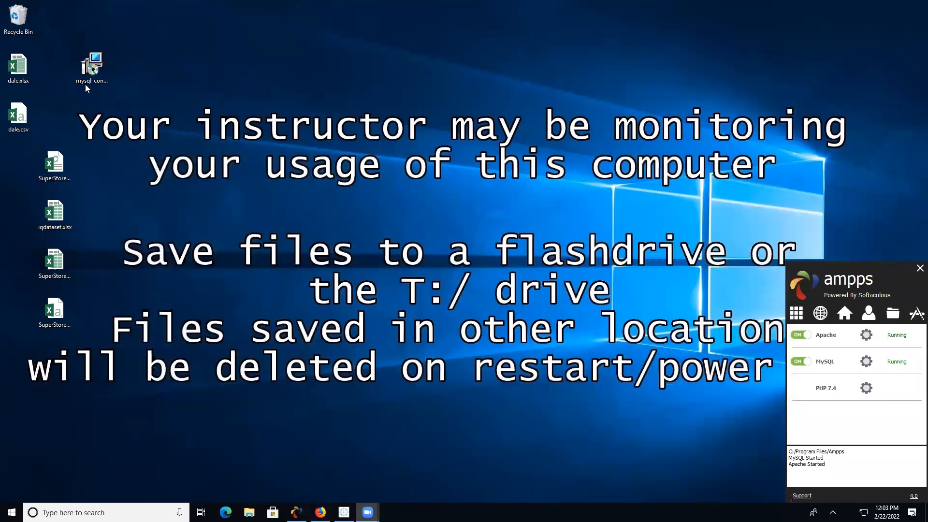
- Install MySQL Connector/ODBC 8.0 from the .msi with the Typical setup, accepting the license
click(91, 88)
double_click(91, 88)
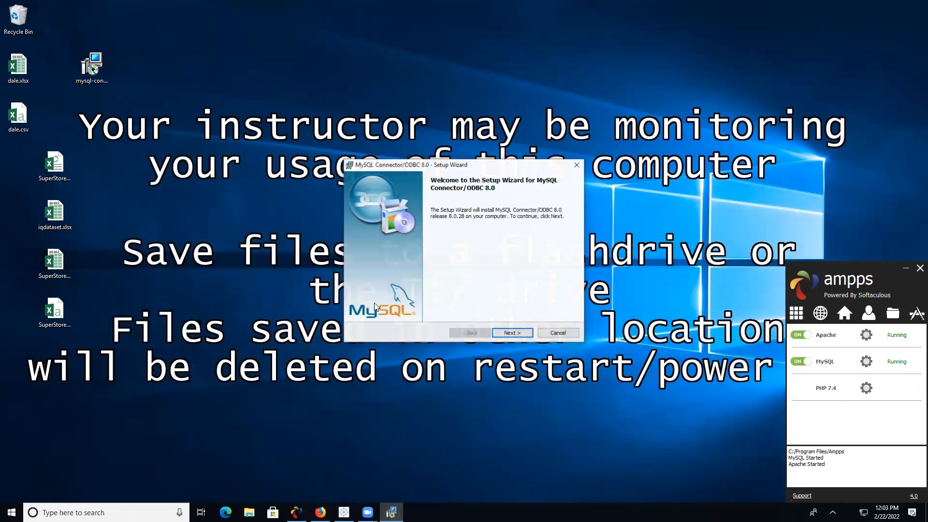
key(Return)
click(393, 299)
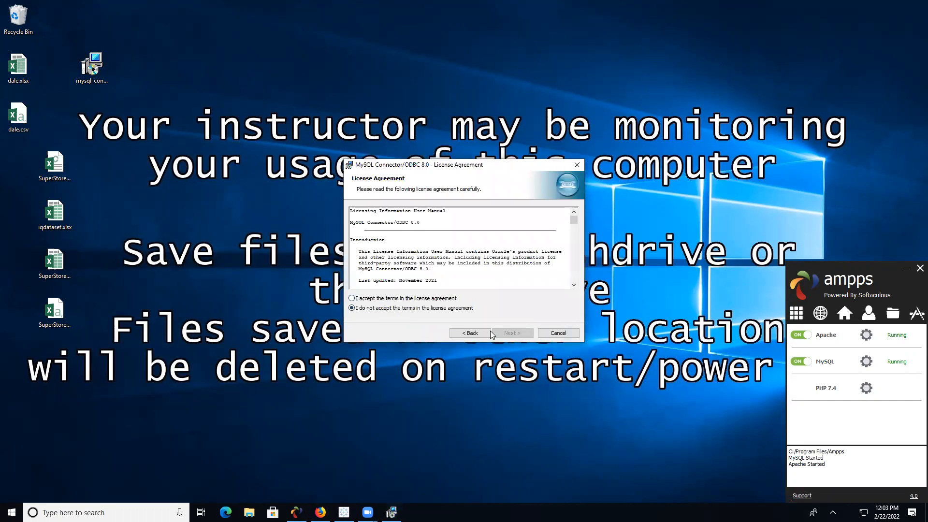
click(509, 333)
click(509, 333)
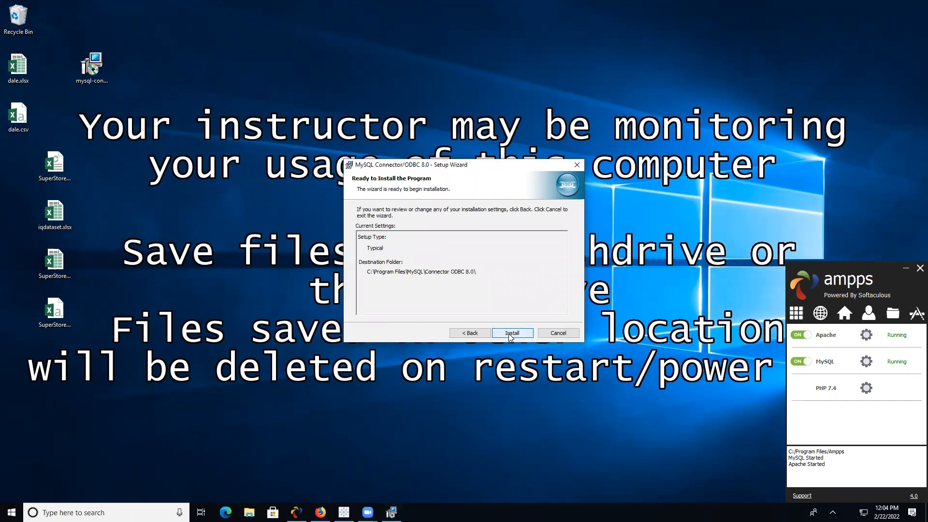
click(509, 333)
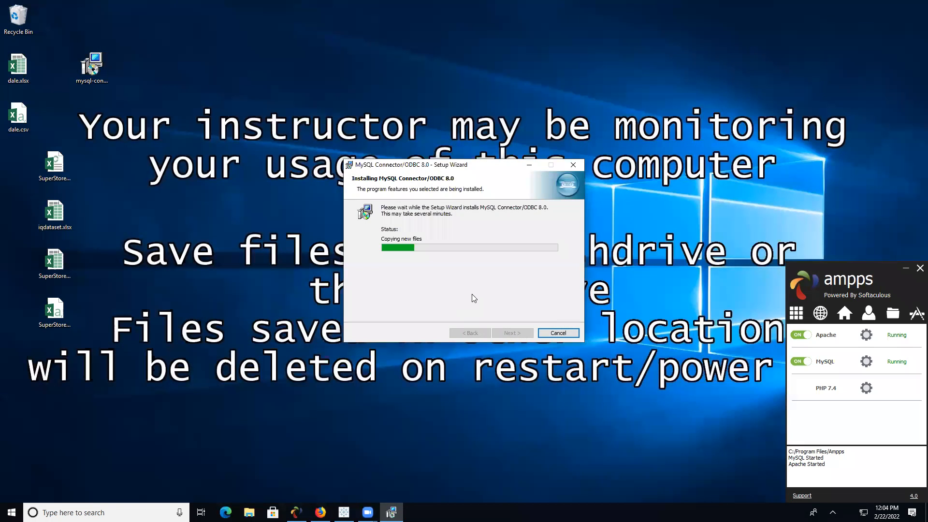
click(524, 334)
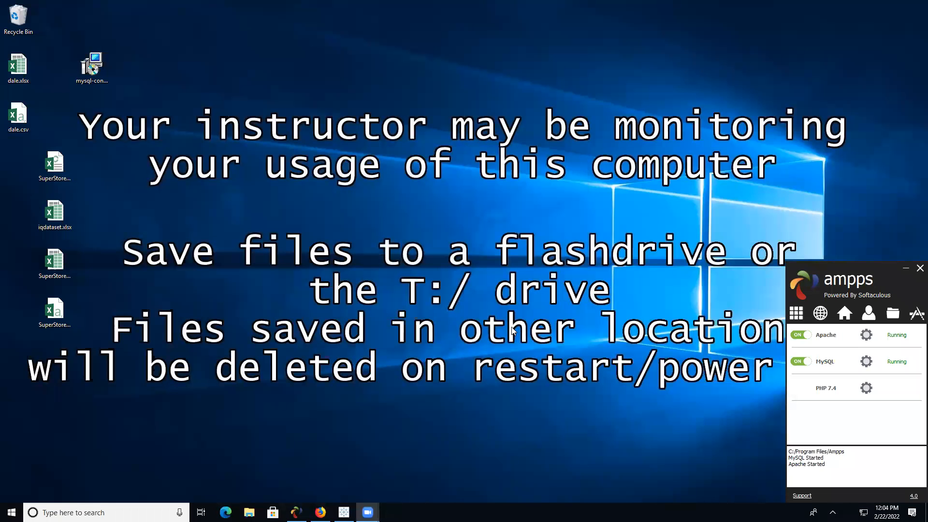
- Retry the MySQL connector, dismiss the driver-needed prompt, and exit Tableau
click(344, 512)
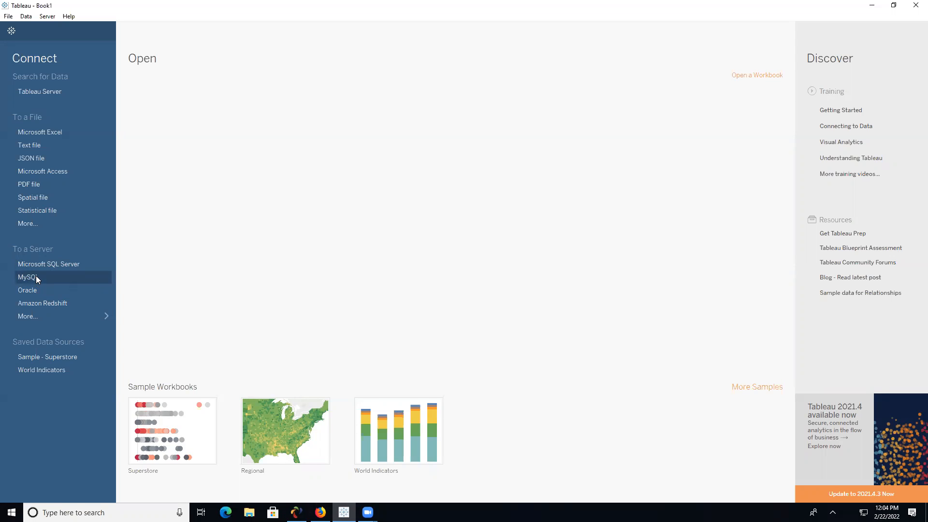
click(54, 277)
mouse_move(571, 257)
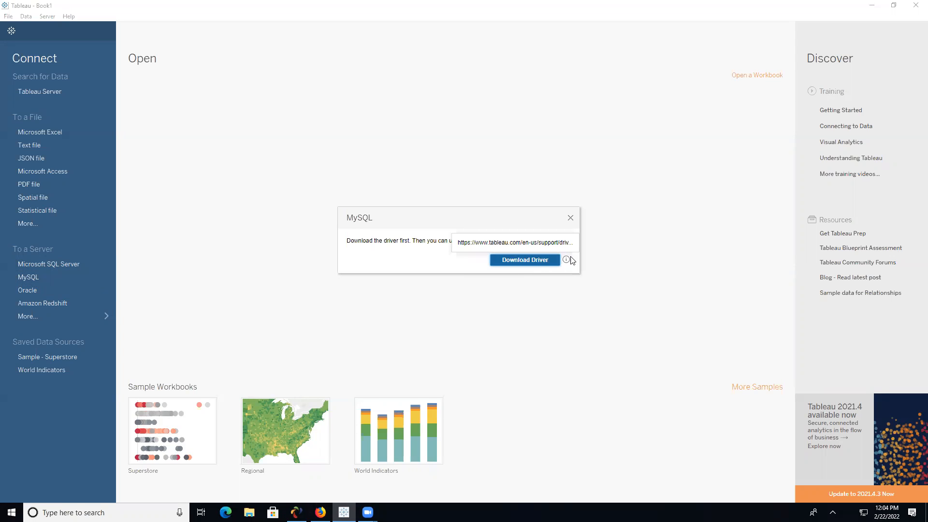
click(571, 218)
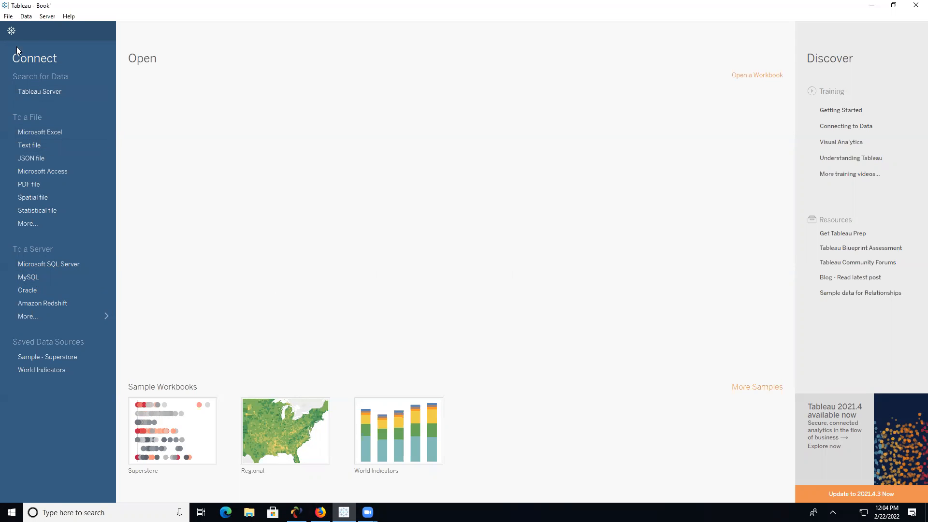
click(8, 16)
click(22, 98)
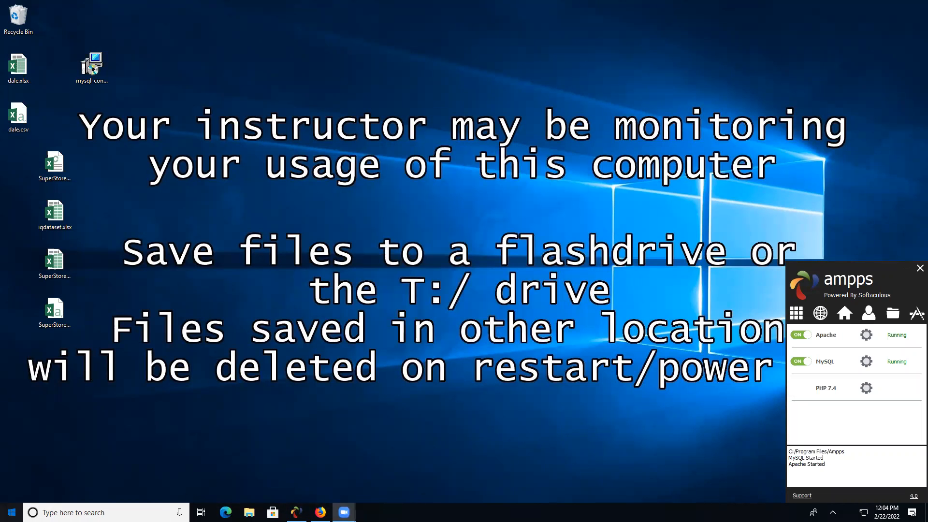
- Relaunch Tableau from the Start menu and skip the offered update
click(12, 513)
scroll(78, 386, down, 10)
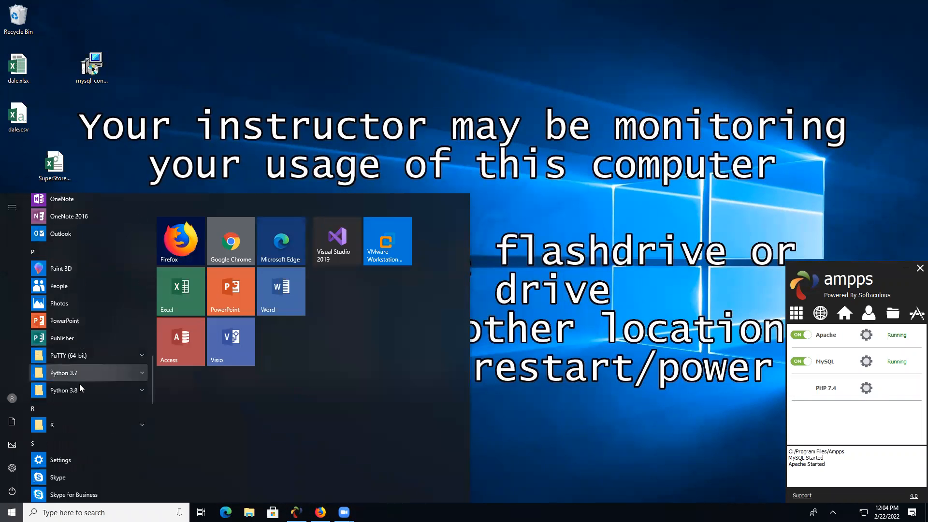
scroll(79, 386, down, 3)
scroll(79, 384, up, 5)
scroll(79, 377, up, 3)
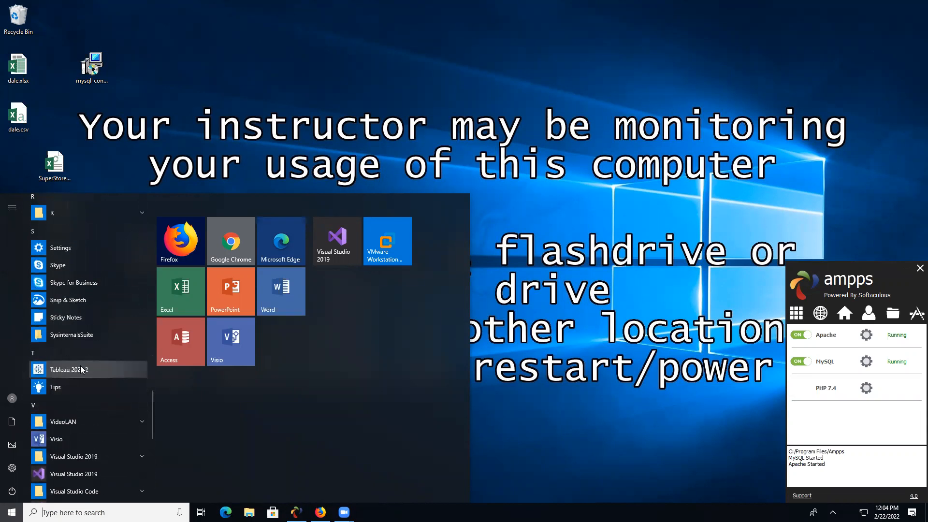
click(81, 366)
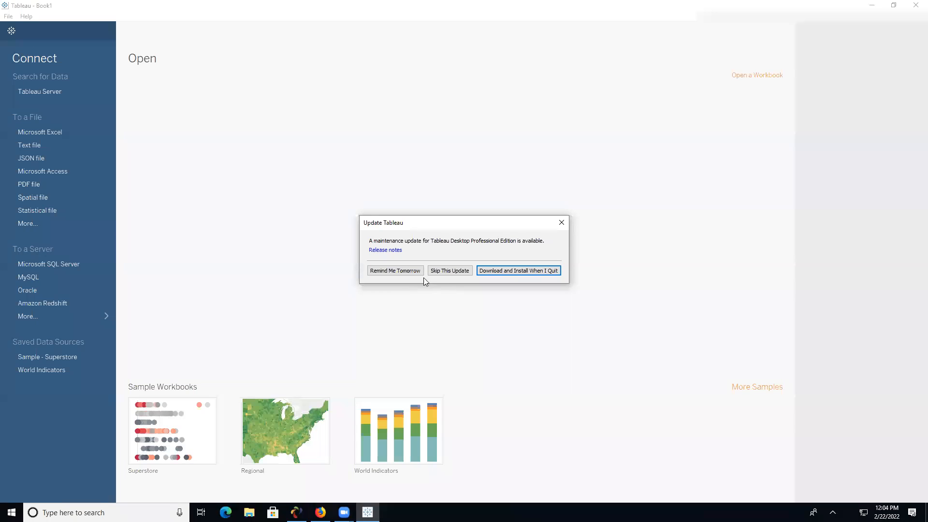
click(452, 271)
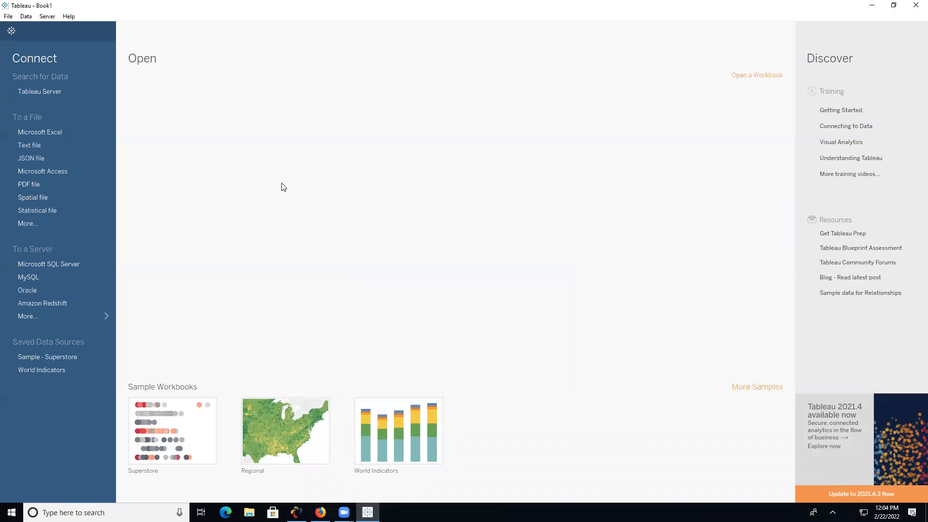
- Open the MySQL connection form on port 3306, check AMPPS, then return to Firefox
click(51, 279)
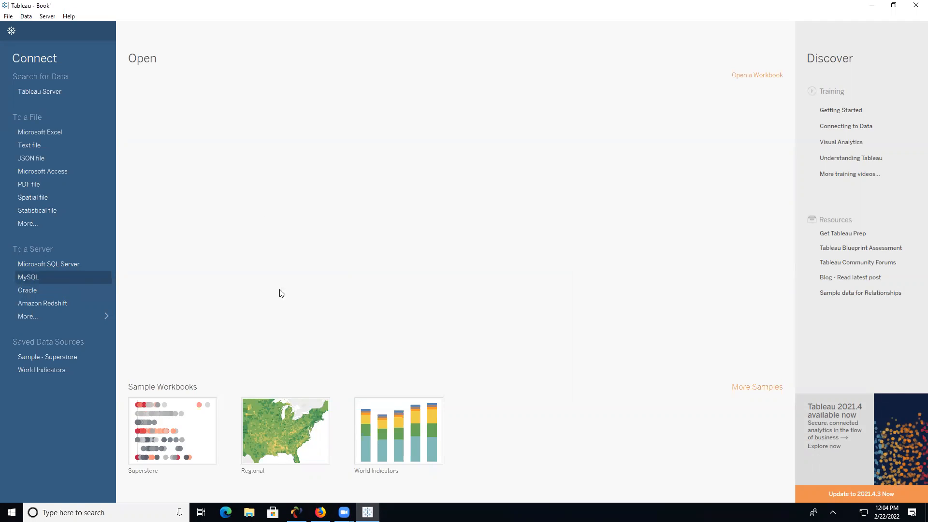
click(478, 197)
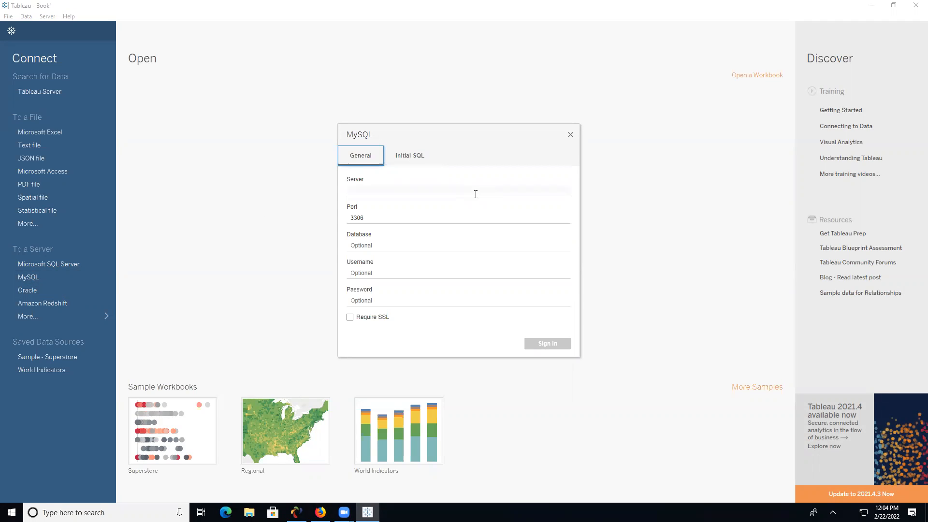
click(475, 194)
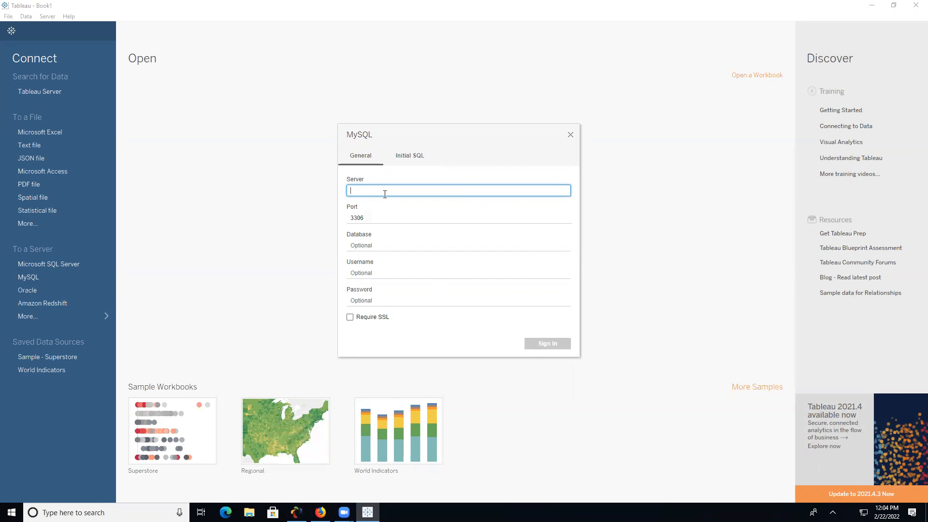
click(296, 513)
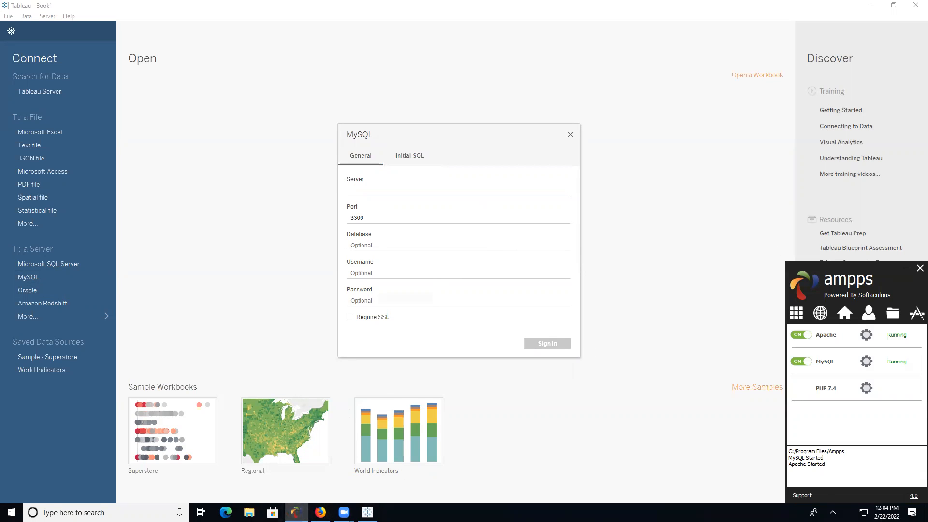
click(320, 512)
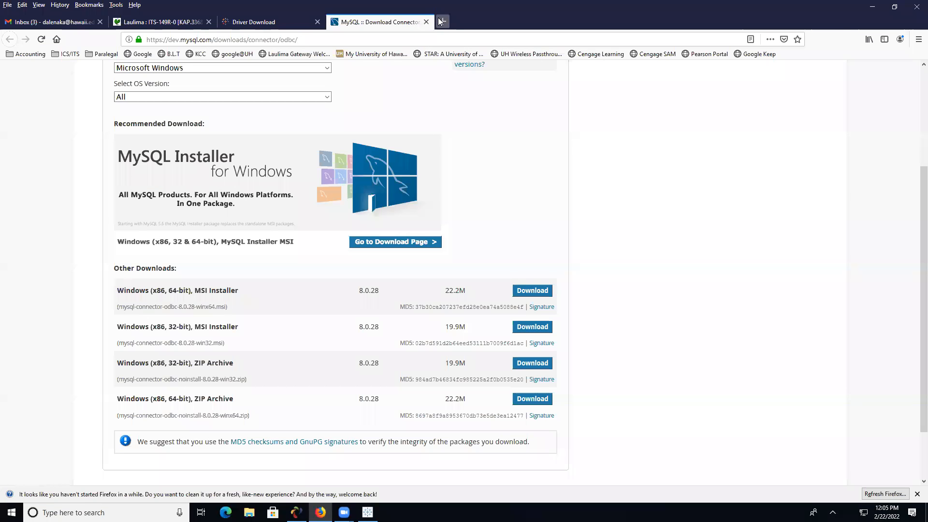
- Load localhost/phpmyadmin in a new Firefox tab
click(441, 21)
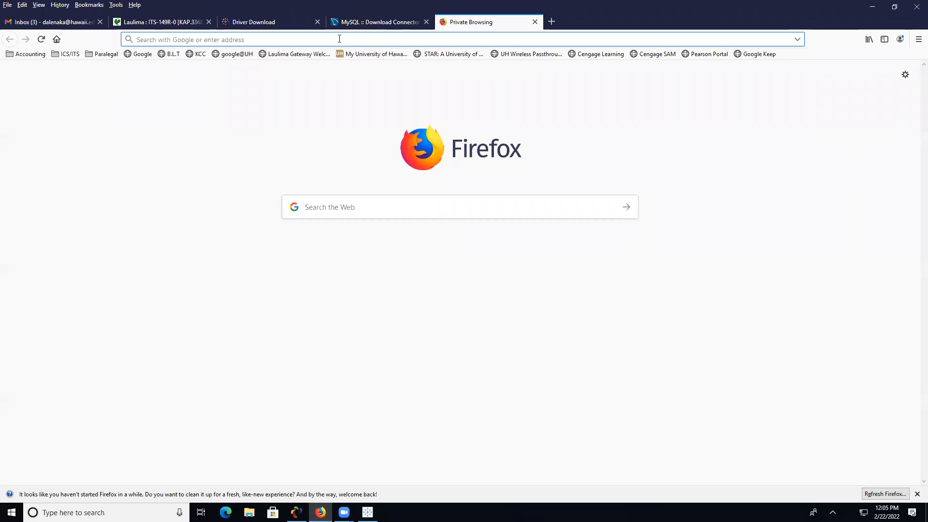
text(localhos)
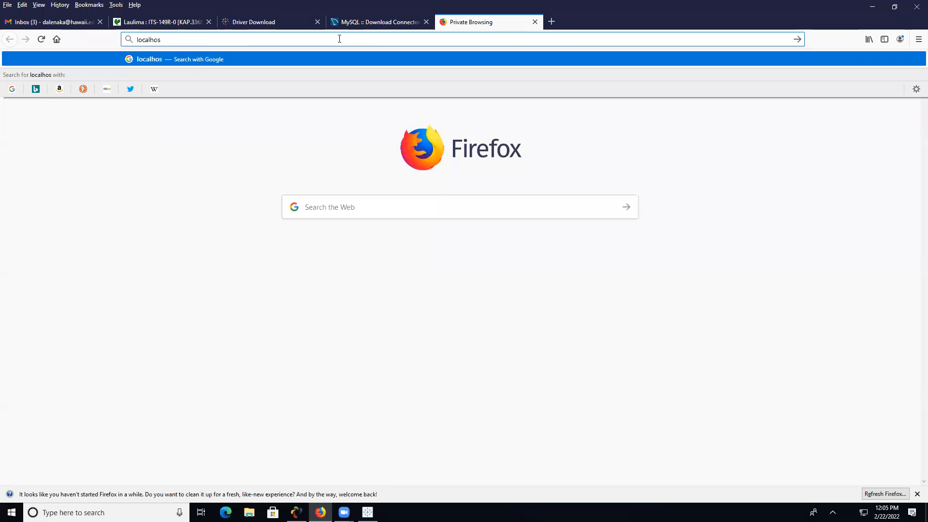
text(t/ph)
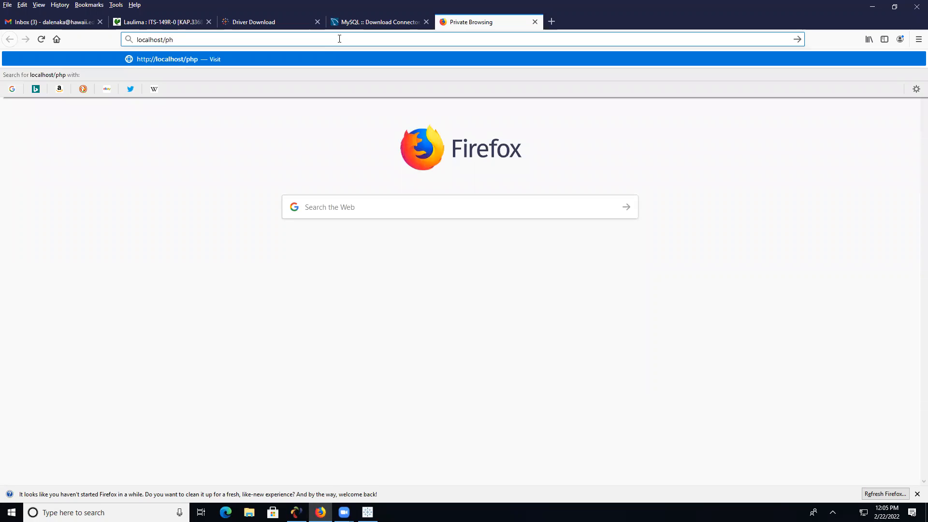
text(pmyadmin)
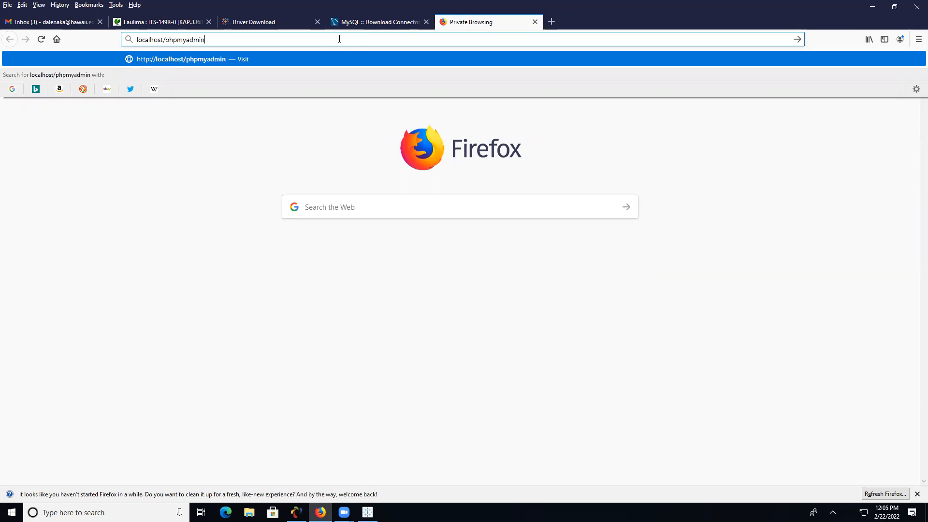
click(296, 513)
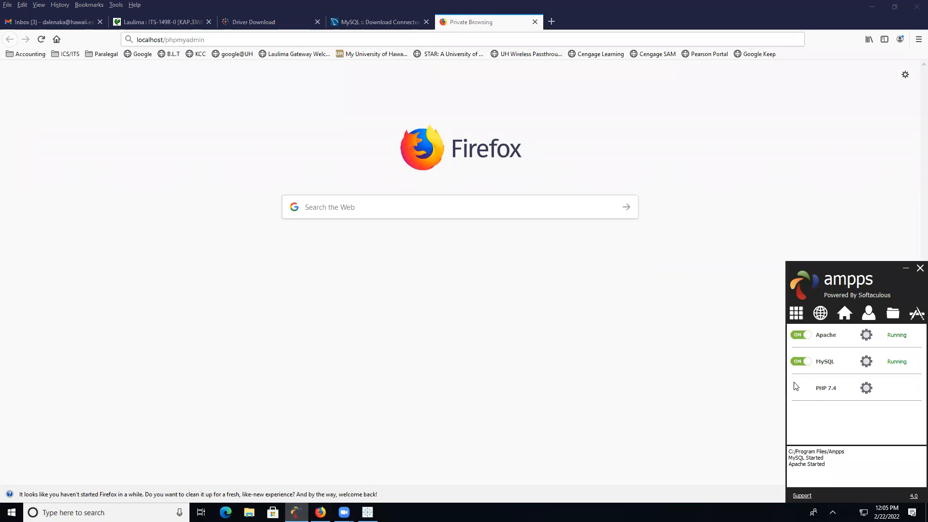
click(291, 35)
key(Return)
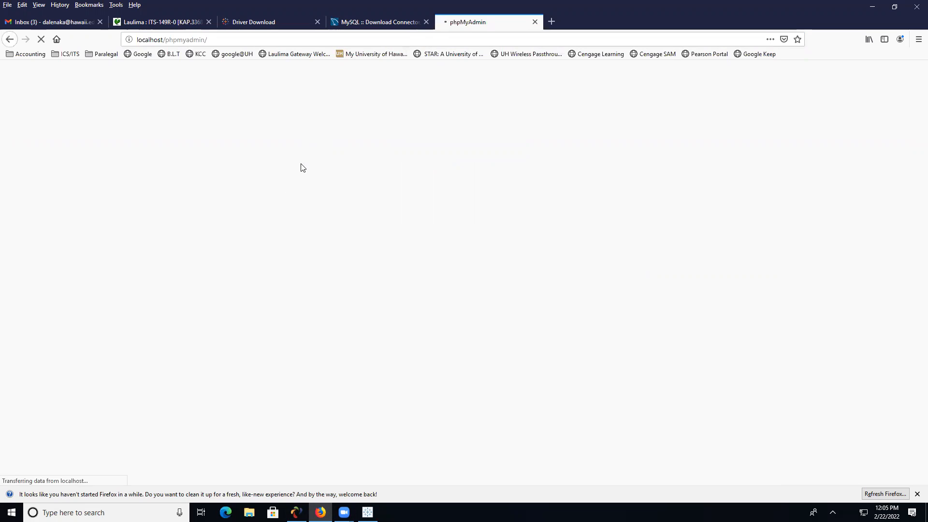
- Log in to phpMyAdmin as root with the account password and view User accounts
text(root)
key(Tab)
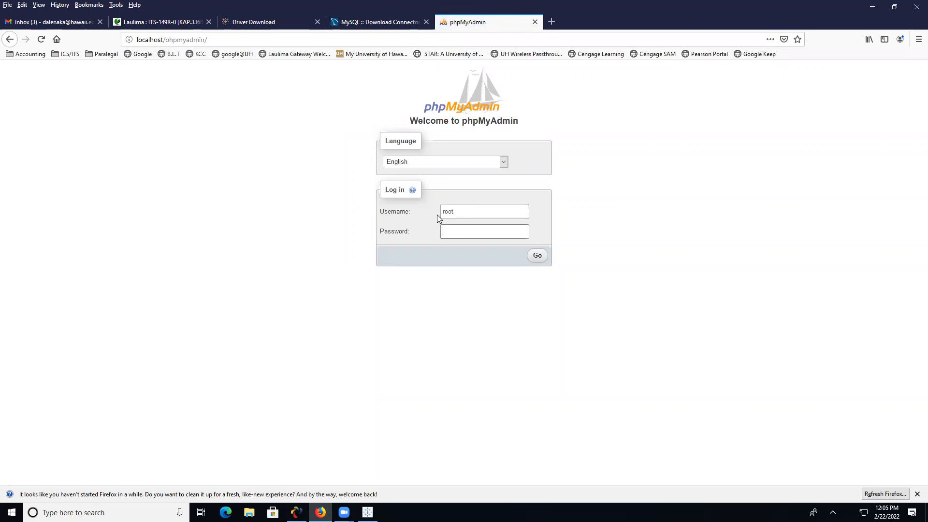
text(•••••)
click(537, 256)
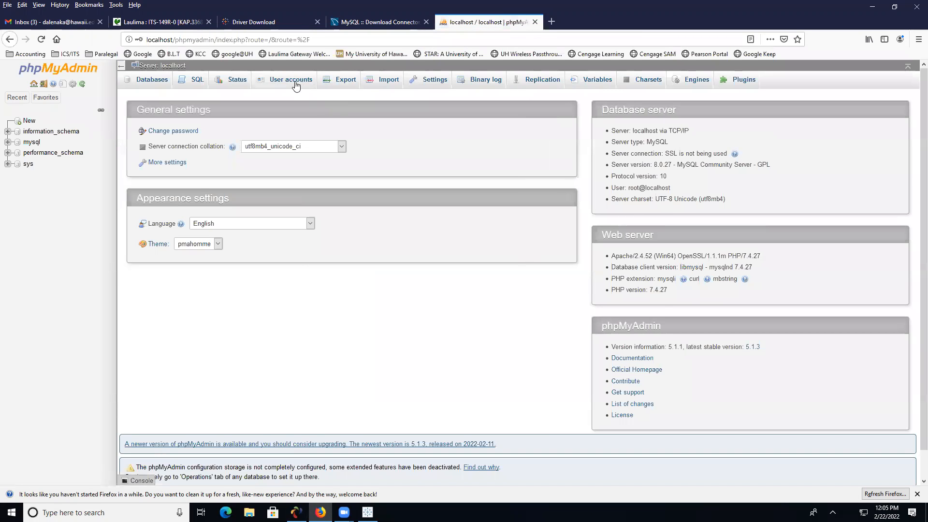
click(296, 86)
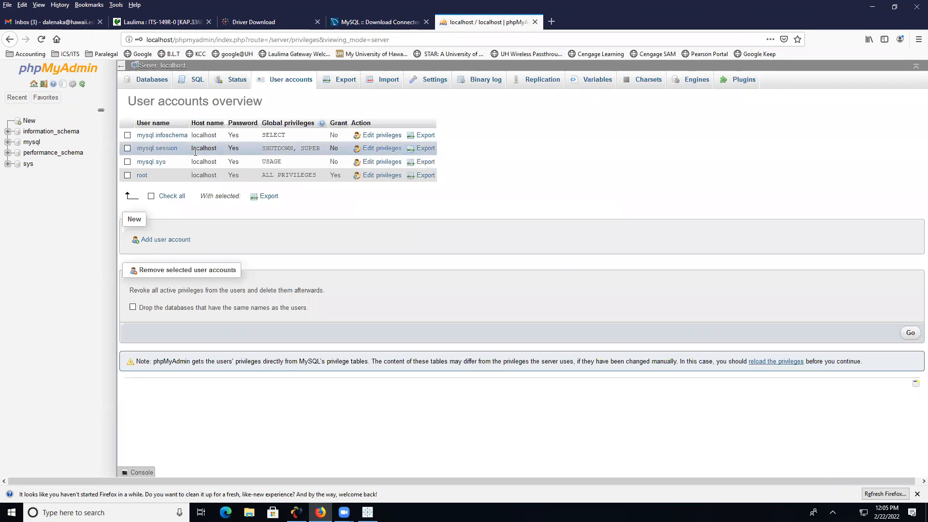
- Start a new user account and enter its user name and password twice
click(175, 240)
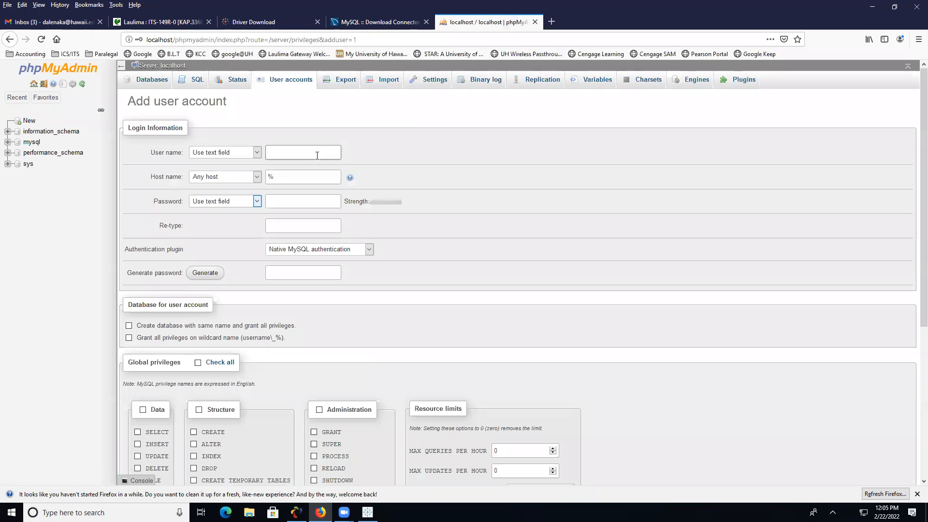
text(da)
click(273, 199)
text(dale)
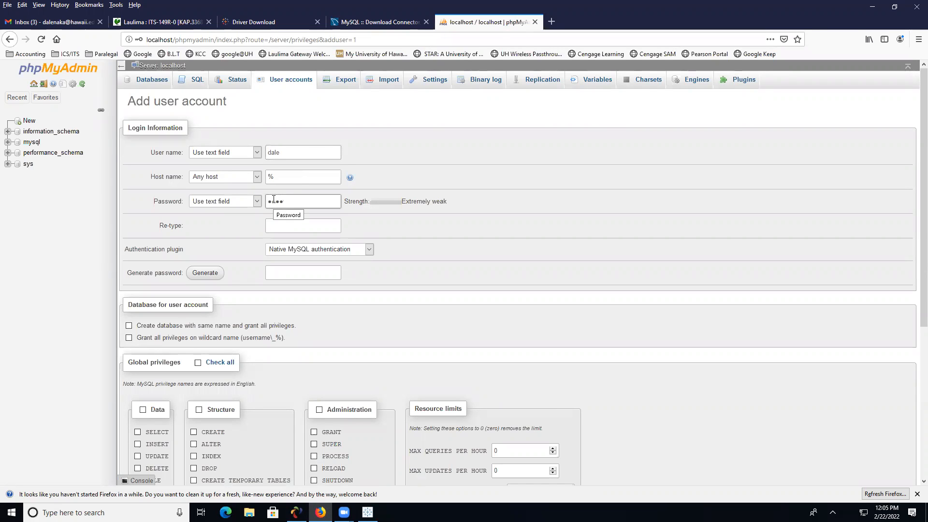
text(d•••••••)
click(277, 222)
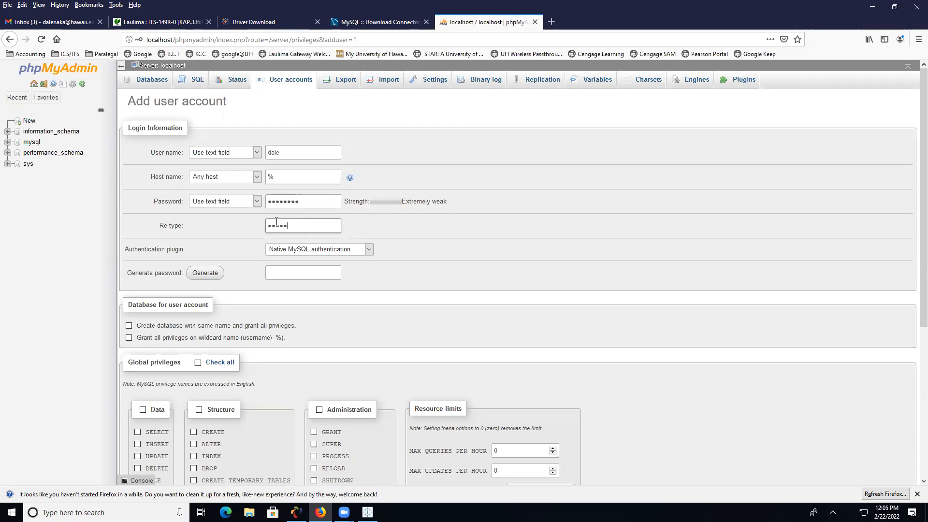
- Grant all Data and Structure global privileges, create the account, and return home
click(143, 410)
click(198, 410)
scroll(372, 333, down, 4)
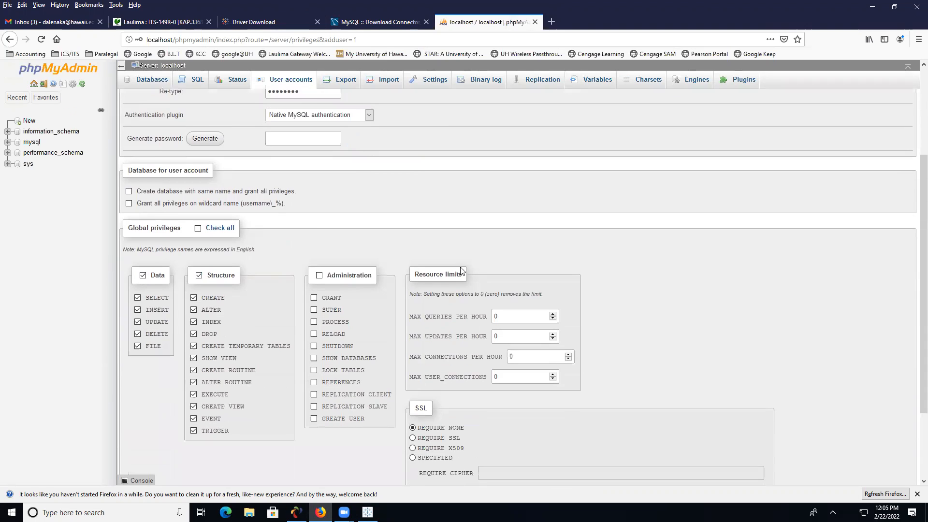
scroll(579, 338, down, 2)
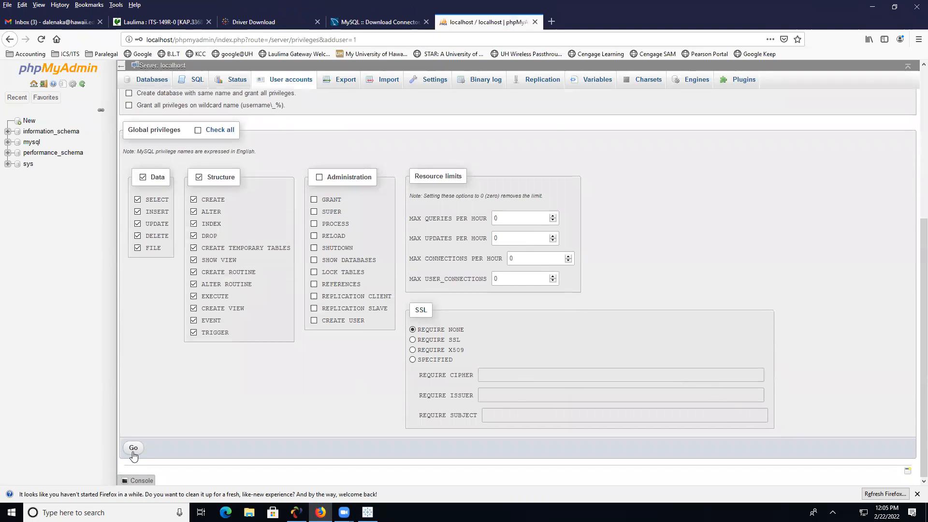
click(133, 450)
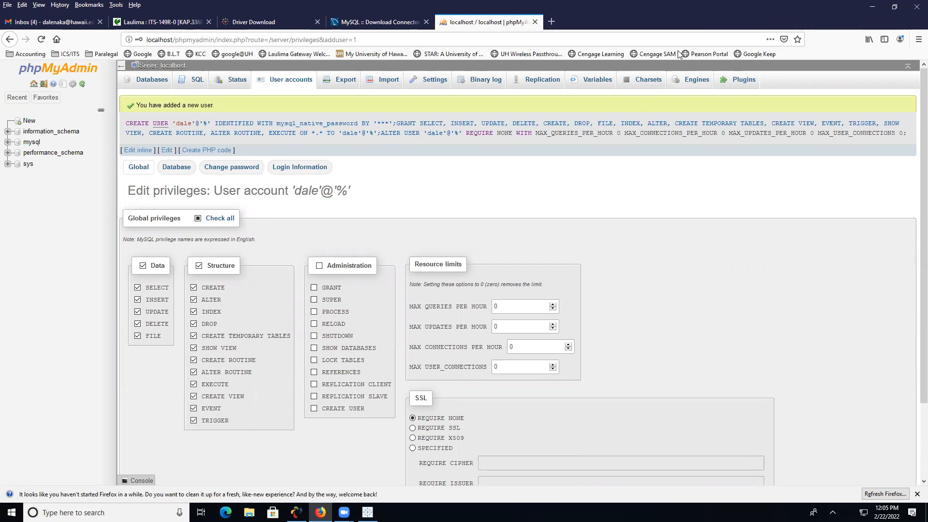
click(56, 75)
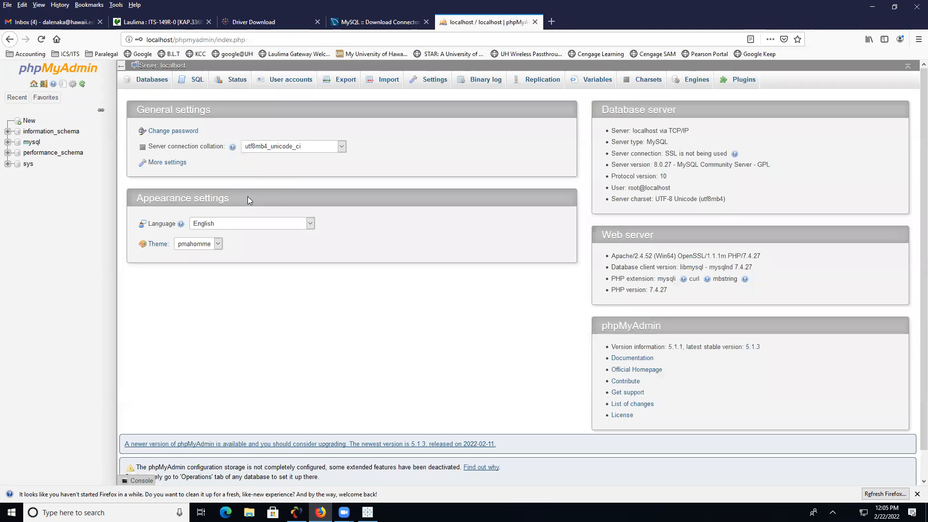
- Look over the server Import page's file chooser and format list unchanged, then minimize the browser
click(391, 87)
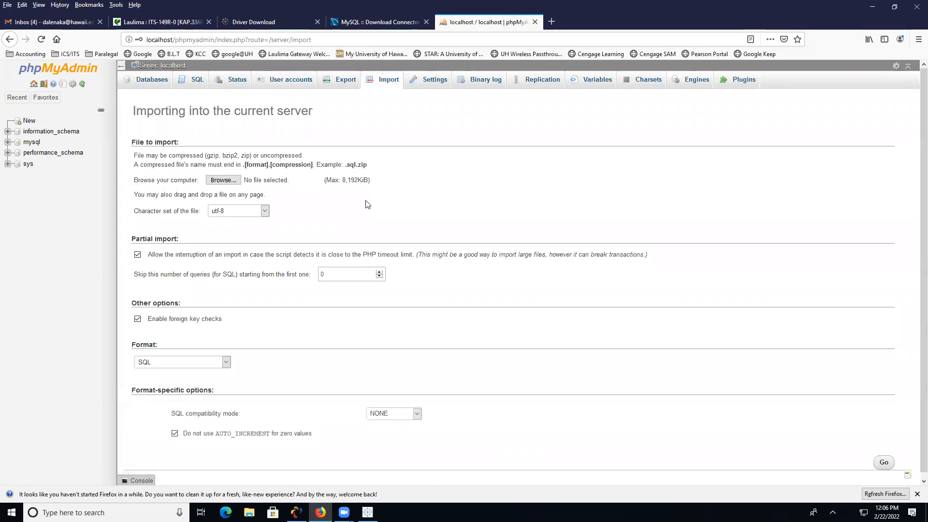
click(215, 181)
click(433, 244)
click(225, 362)
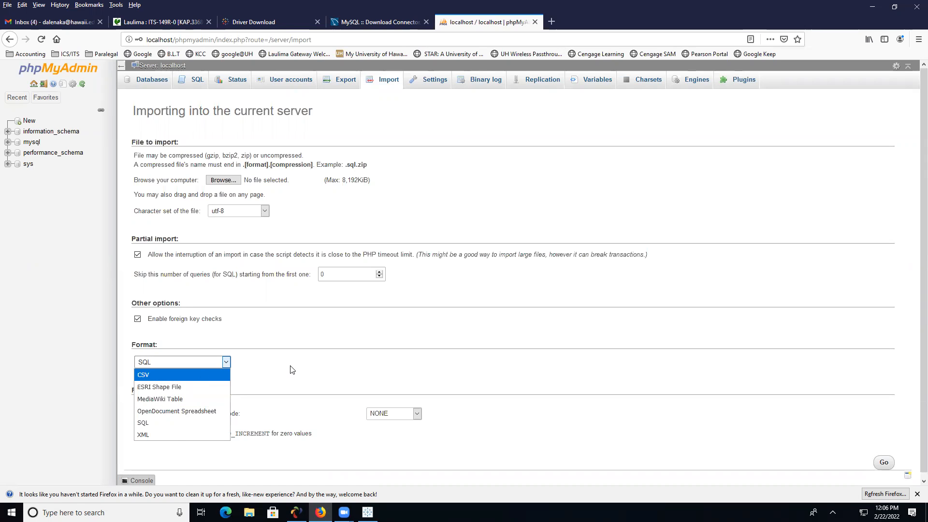
click(337, 339)
click(875, 8)
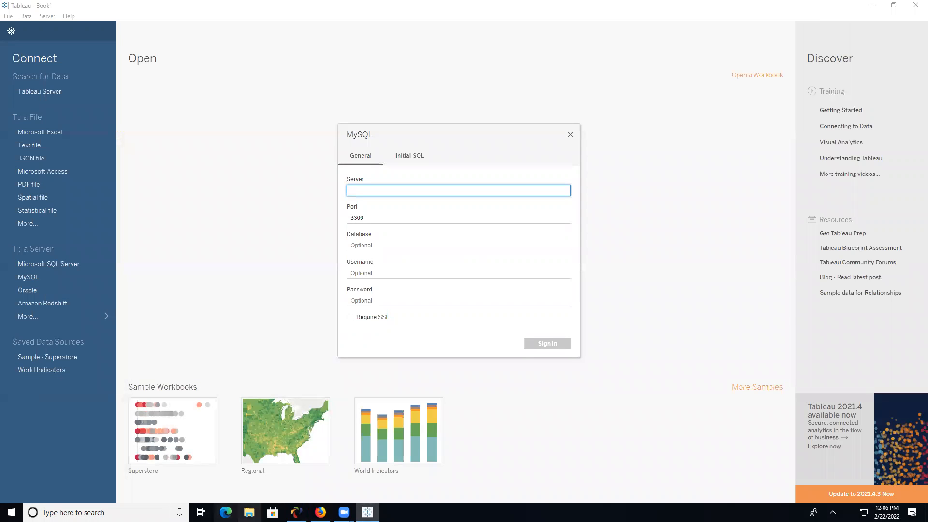
- Locate SuperStoreUS-2015.ods in the Desktop folder, then return to phpMyAdmin's Import page
click(249, 512)
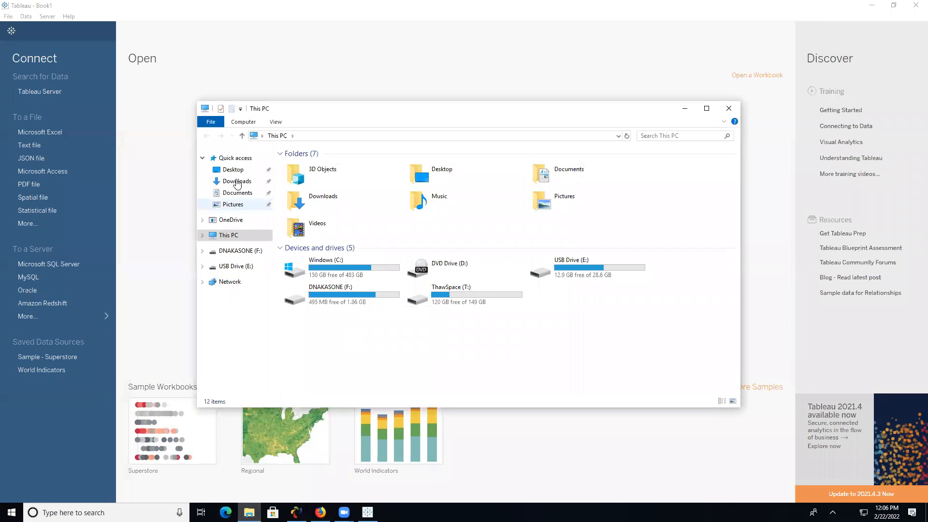
click(233, 170)
click(351, 218)
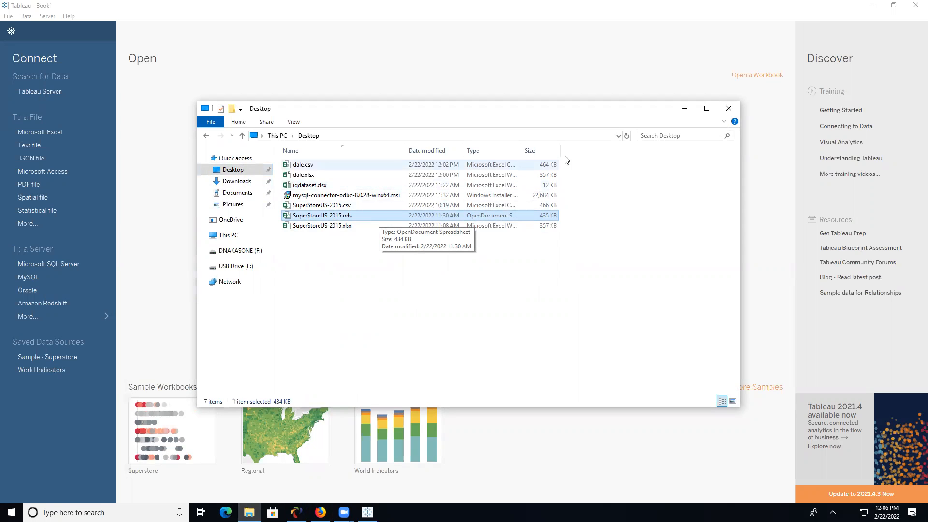
click(730, 111)
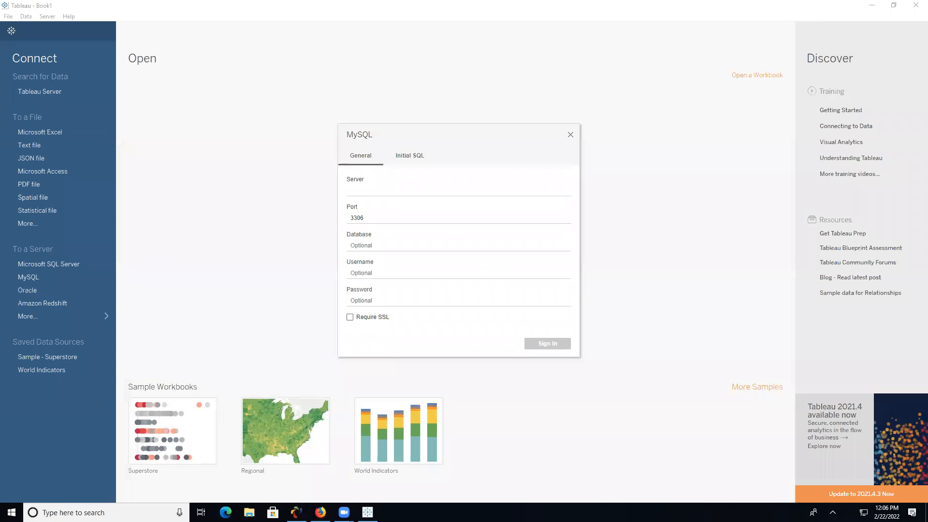
click(296, 512)
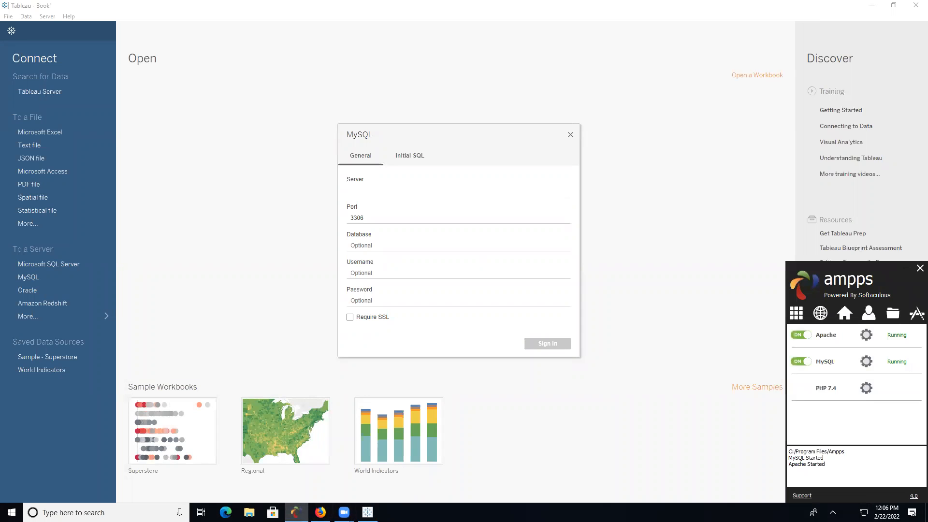
click(321, 512)
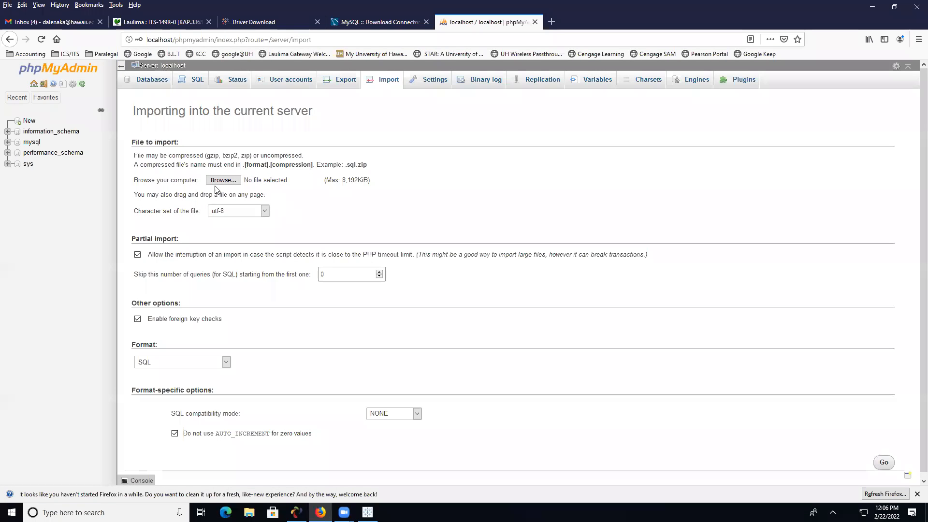
- Import SuperStoreUS-2015.ods with its first line treated as column names
click(222, 181)
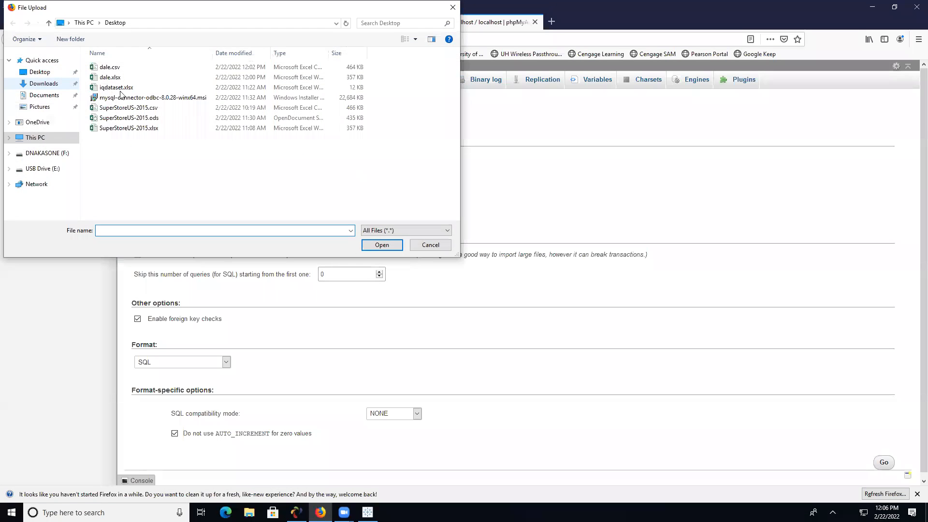
click(130, 117)
click(387, 243)
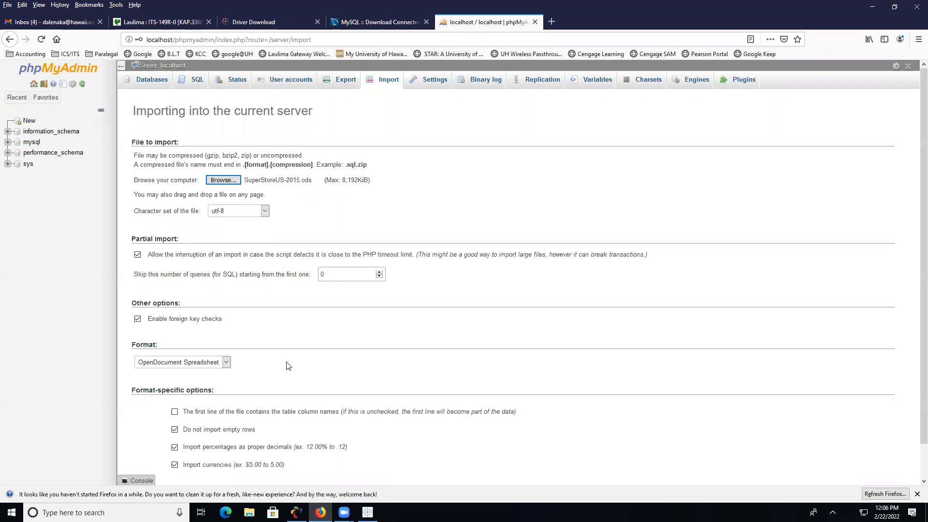
click(175, 412)
scroll(418, 307, down, 2)
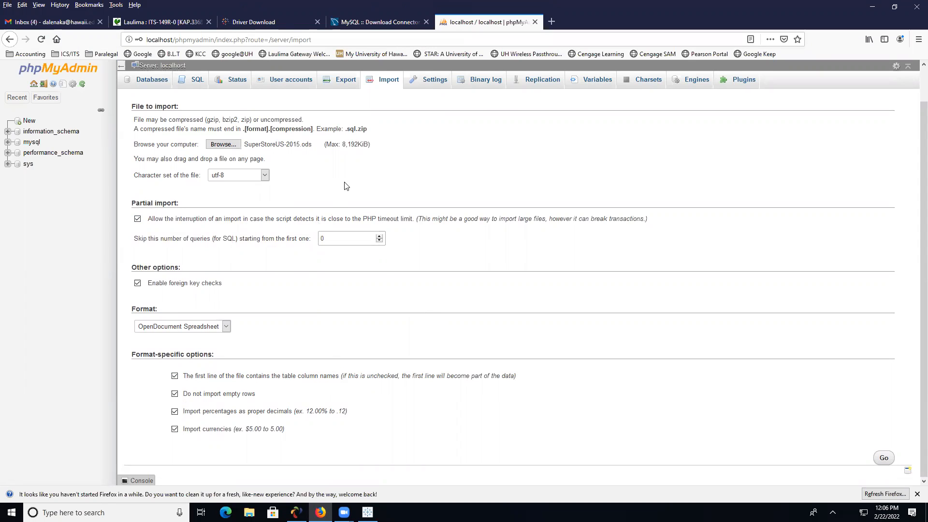
click(885, 458)
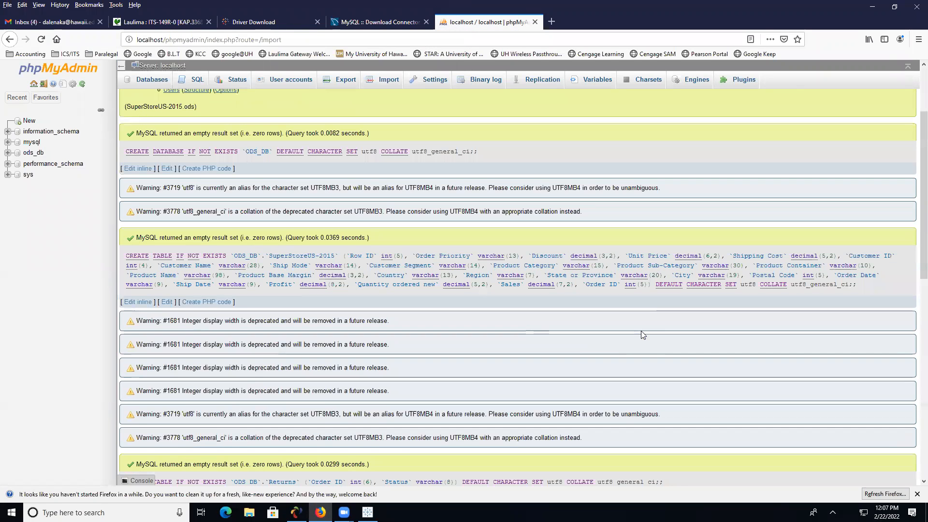
- Review the 1952, 1634 and 4 row import results, then open SuperStoreUS-2015.ods in Excel
scroll(641, 333, down, 5)
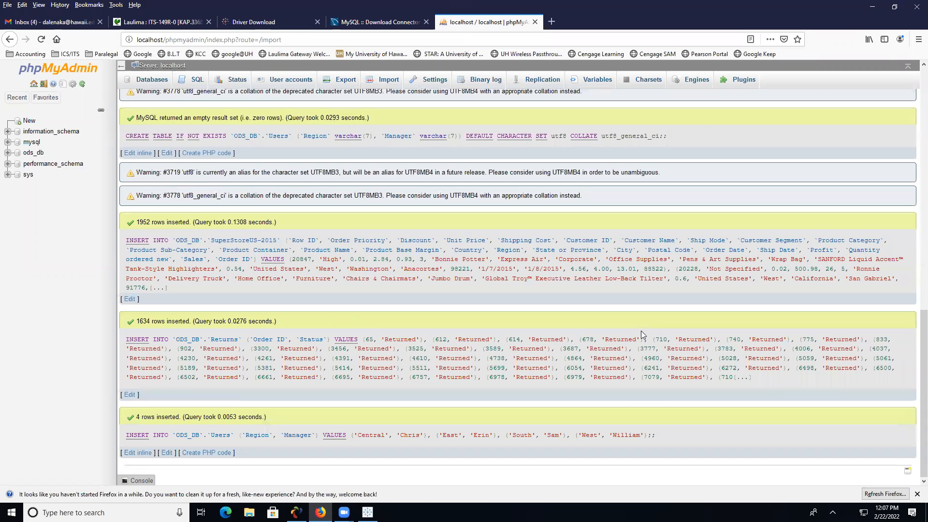
scroll(641, 331, up, 3)
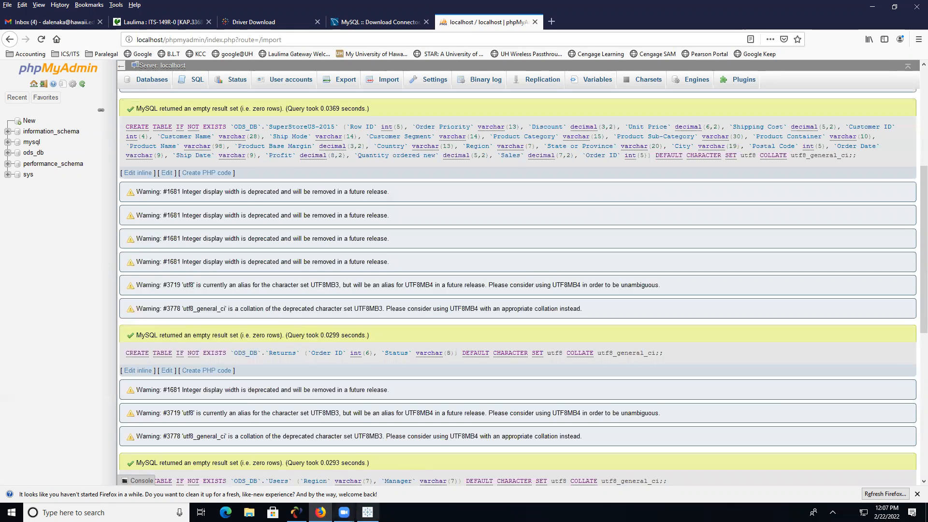
click(249, 512)
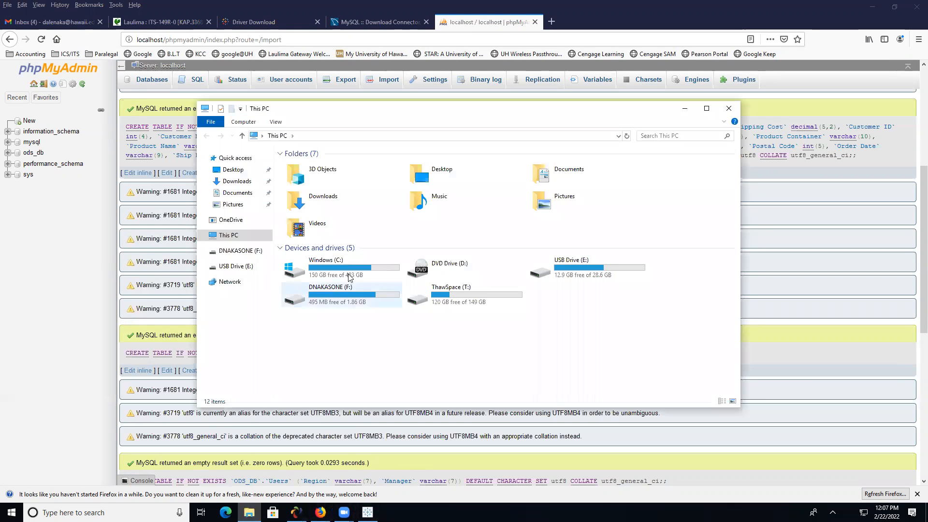
click(233, 169)
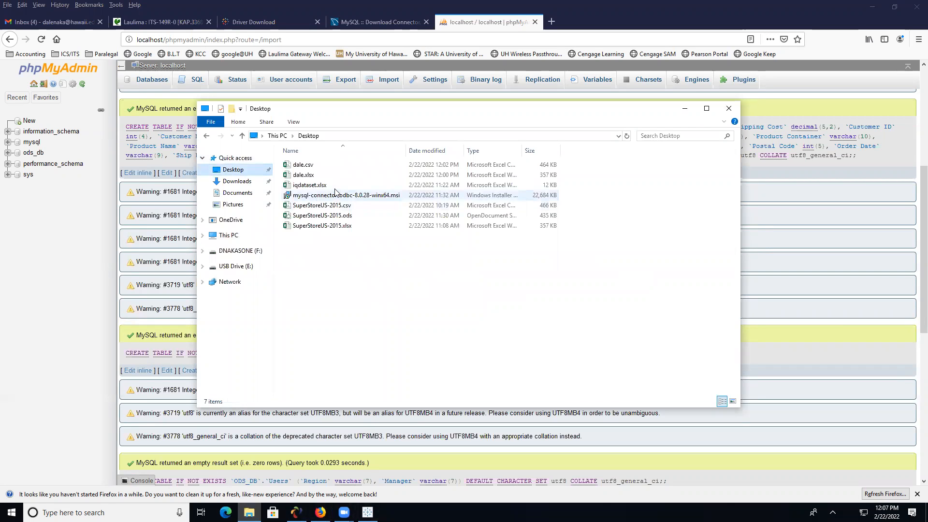
double_click(355, 216)
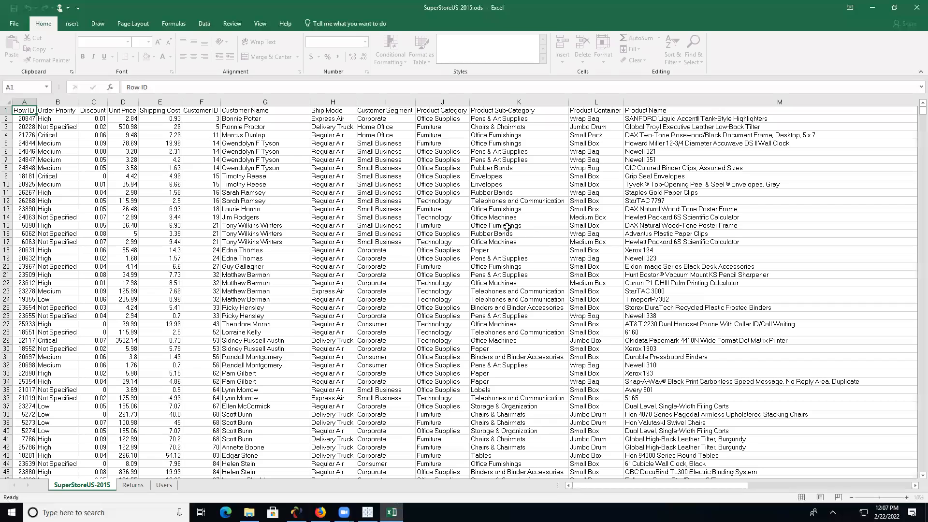
- Inspect the sheet's values, including Profit in V2 and V6, then close Excel and File Explorer
click(148, 143)
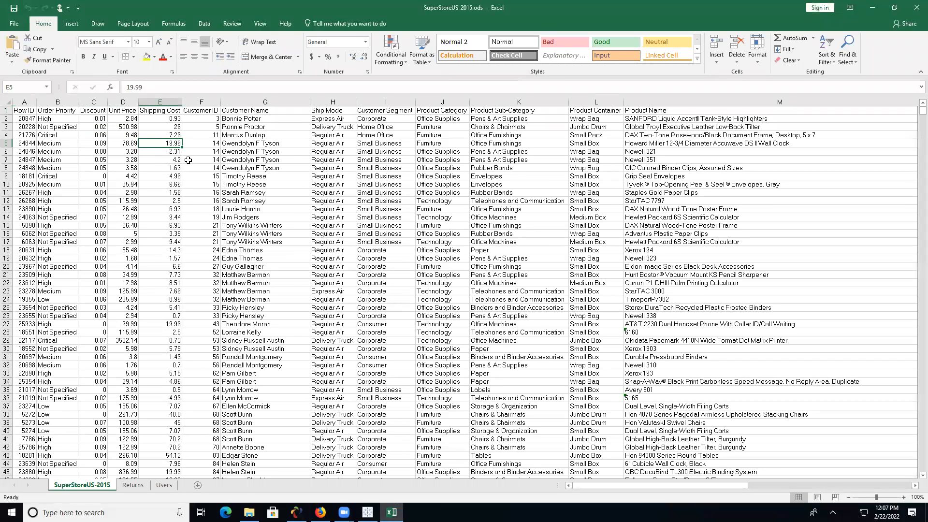
drag(130, 120, 206, 217)
click(365, 42)
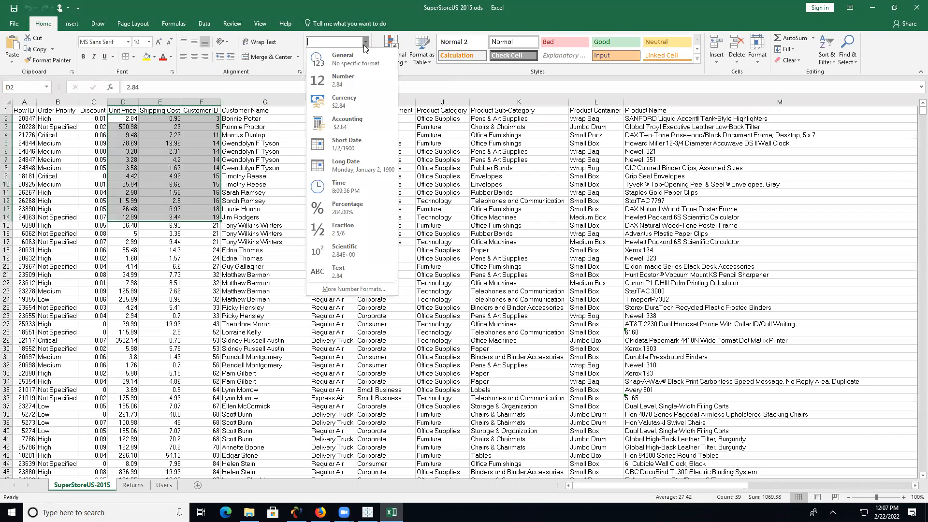
click(366, 17)
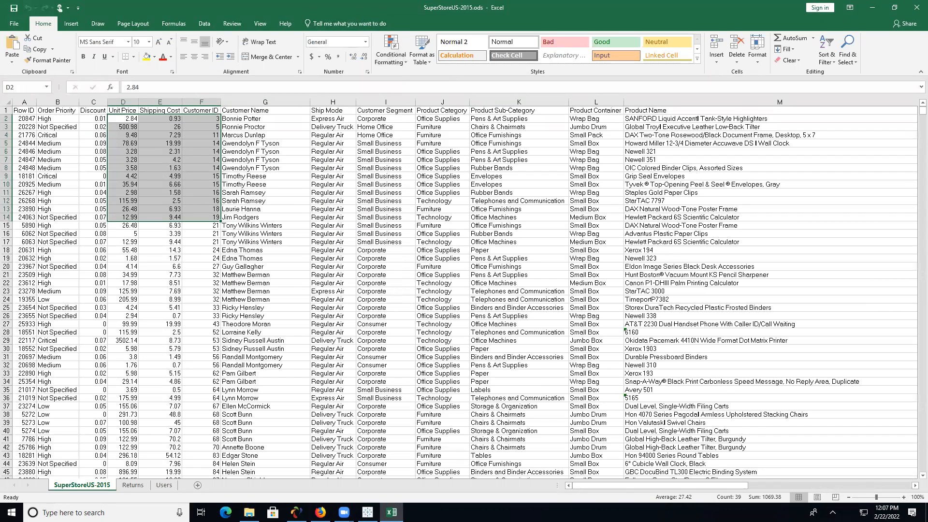
drag(624, 485, 801, 482)
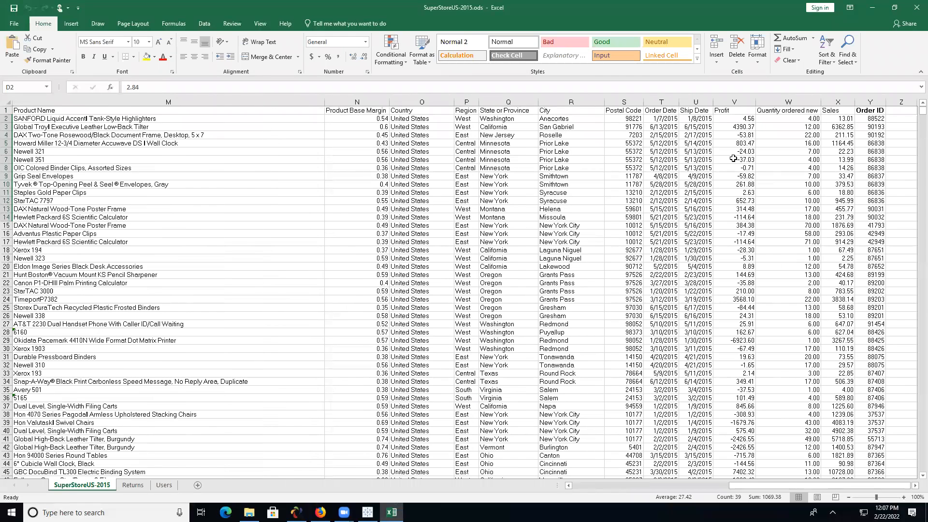
click(729, 120)
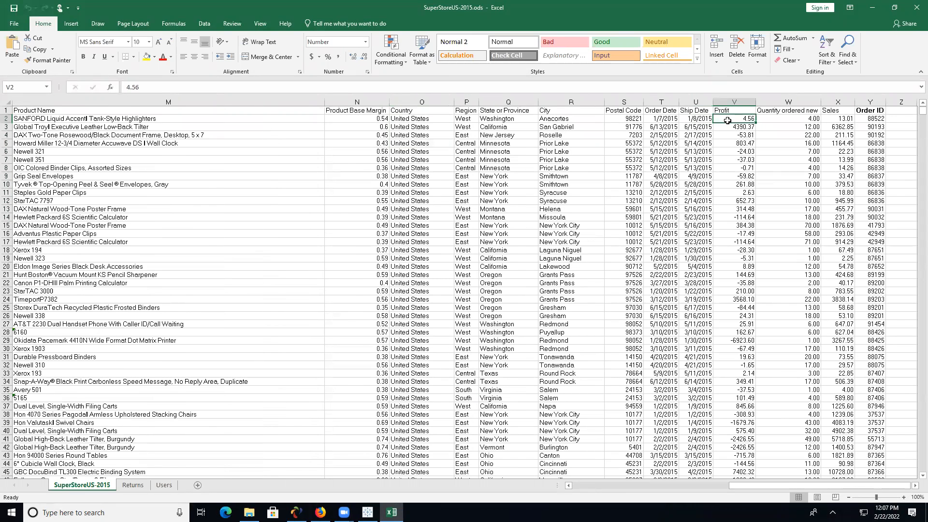
click(746, 153)
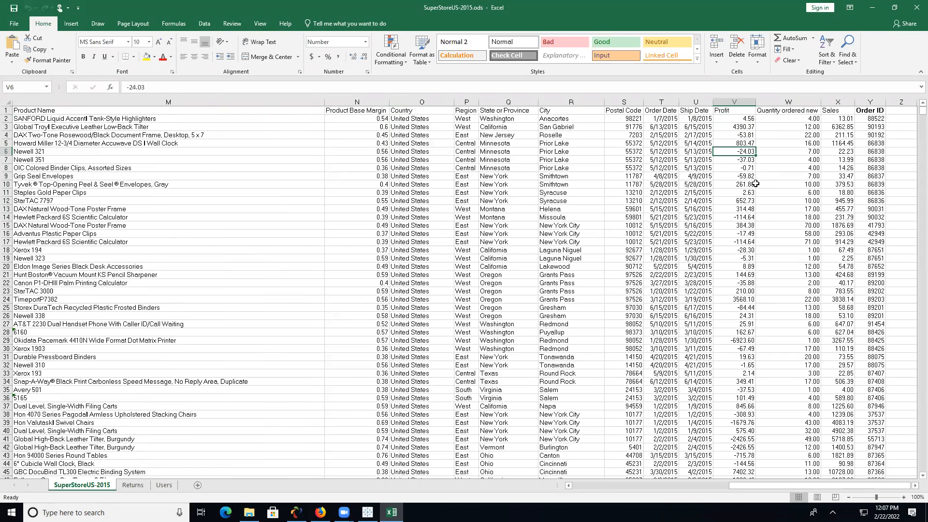
click(915, 8)
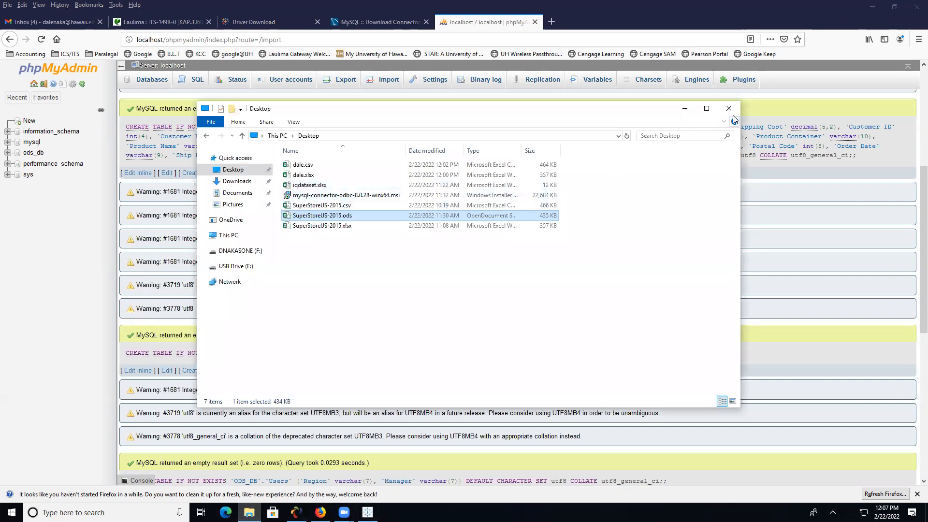
click(729, 109)
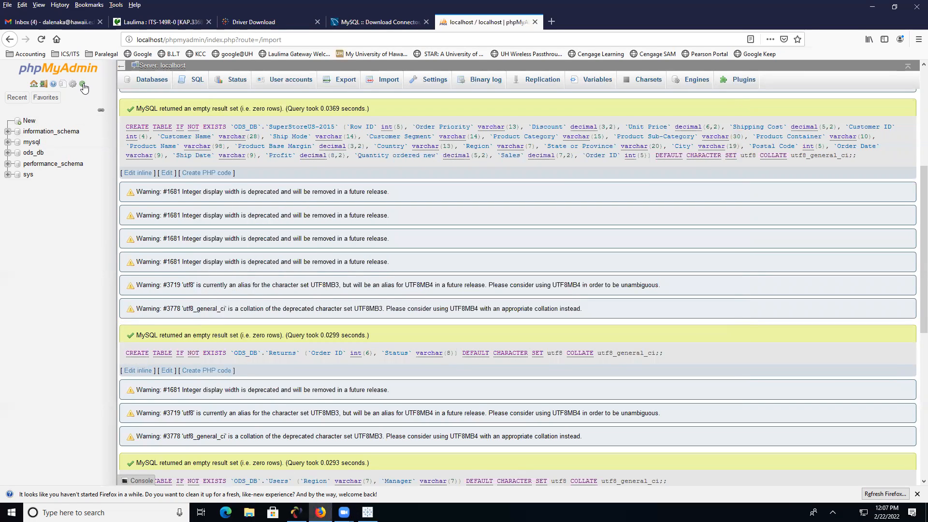
- Rename the ods_db database to superstore from its Operations page
click(38, 154)
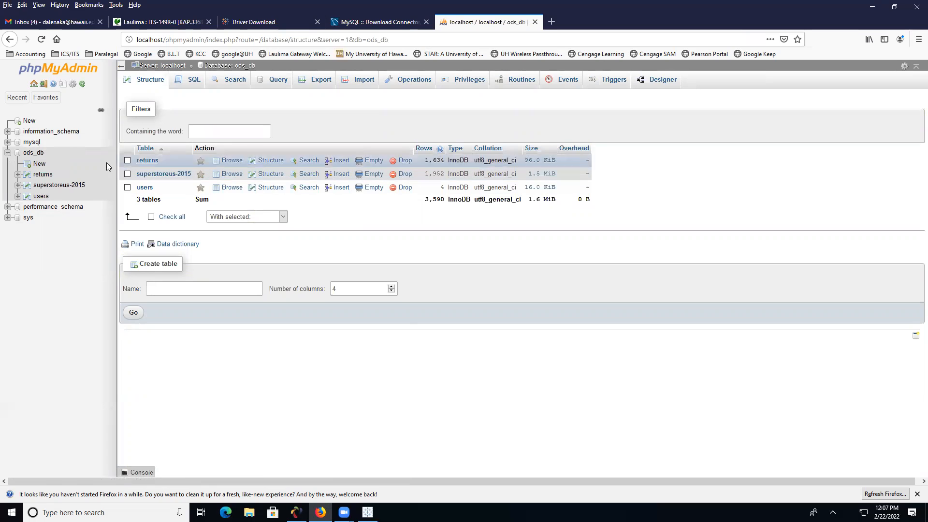
click(33, 153)
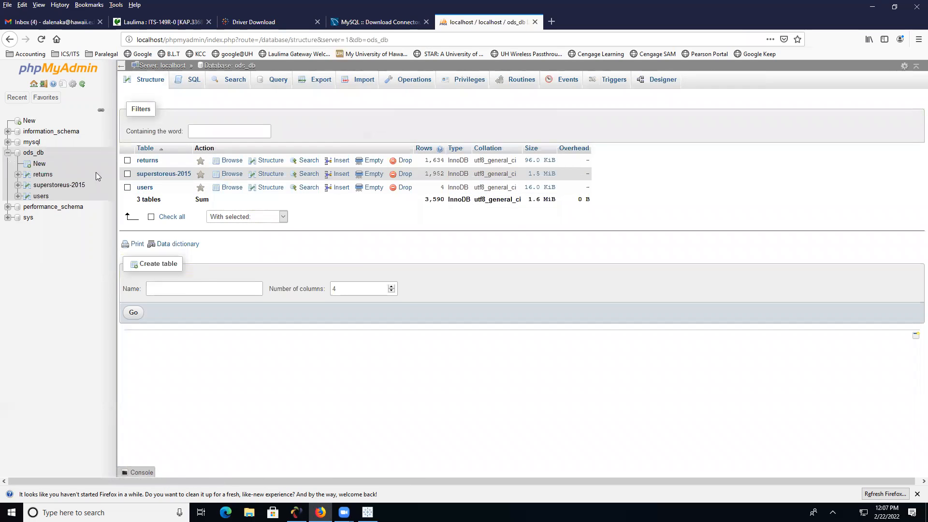
click(419, 87)
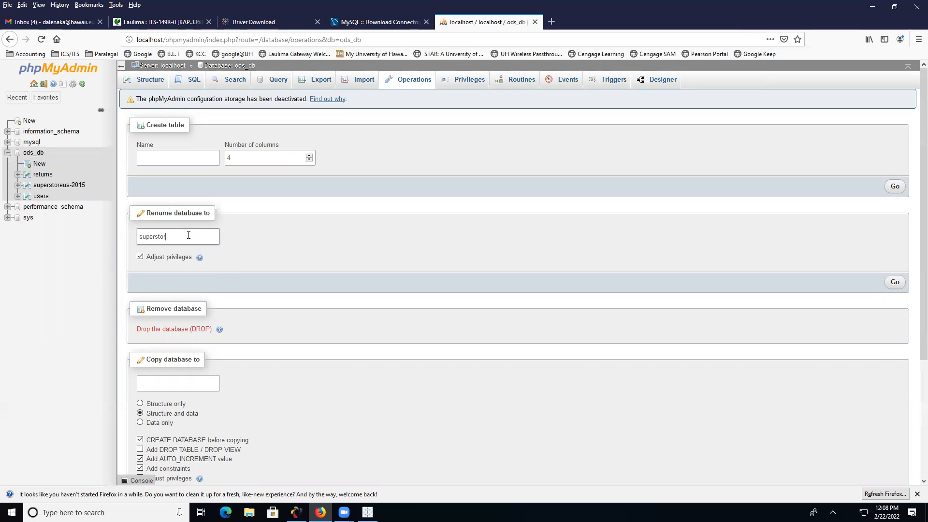
click(895, 282)
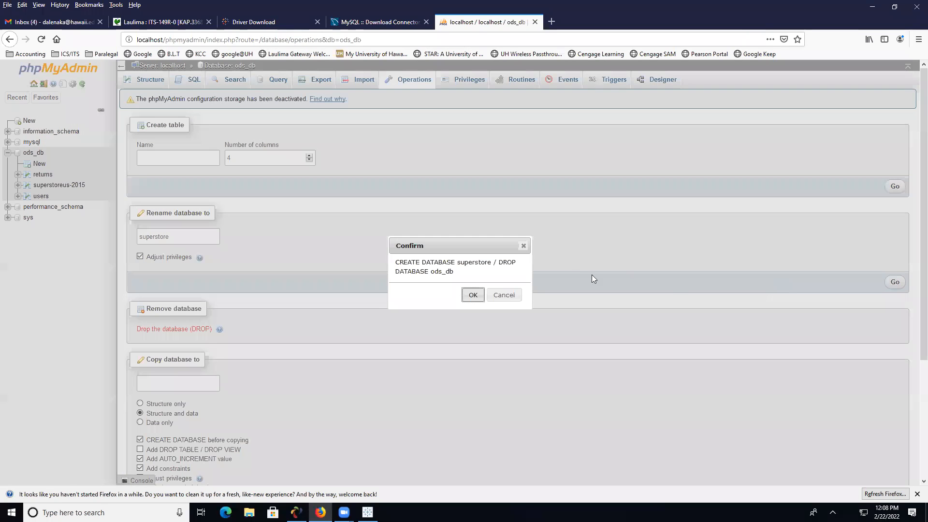
click(472, 296)
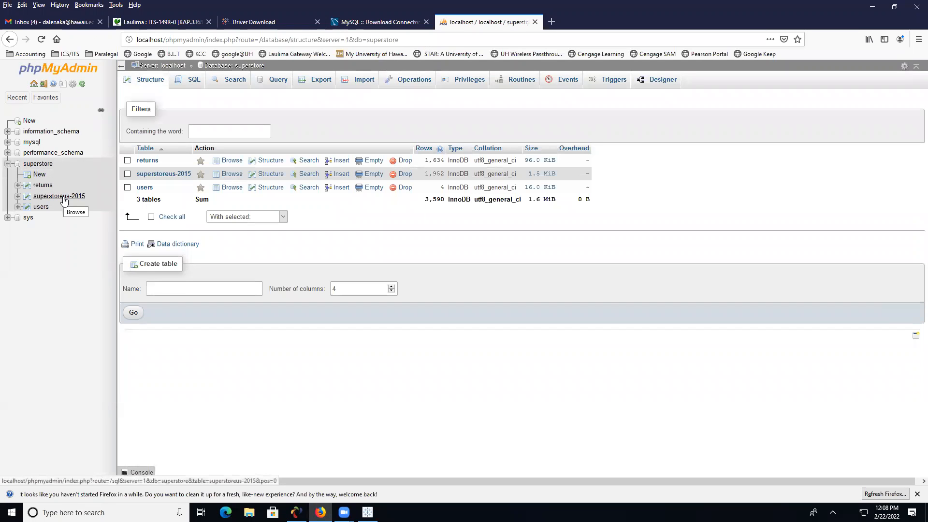
click(63, 198)
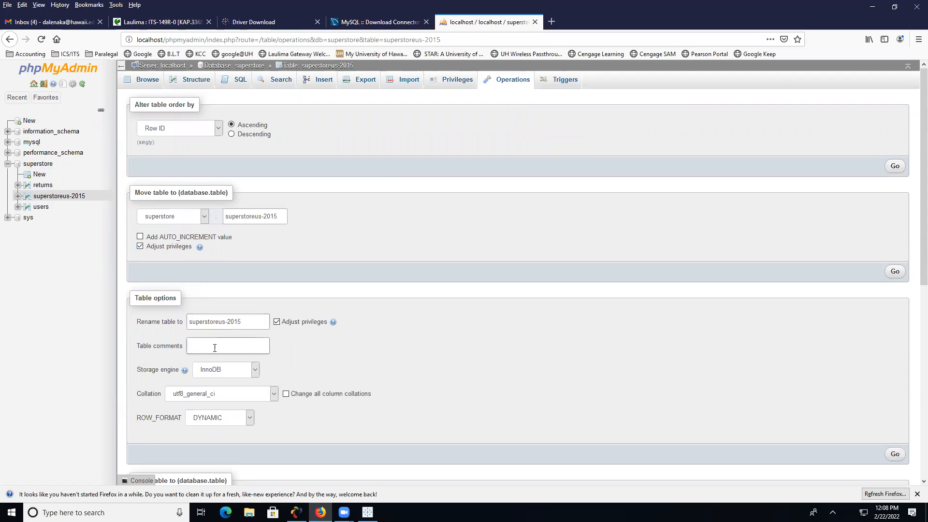
- Rename the superstoreus-2015 table to sstore
drag(241, 321, 275, 322)
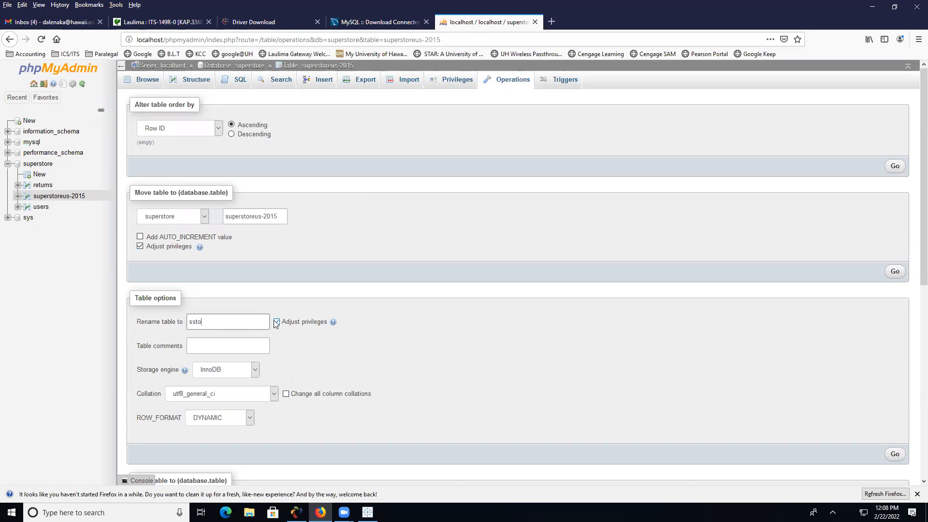
scroll(369, 347, down, 3)
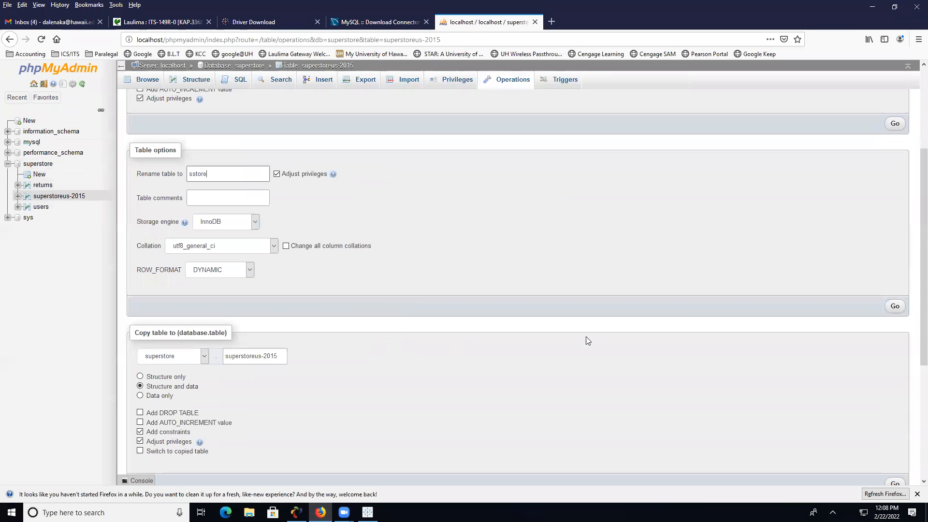
click(898, 307)
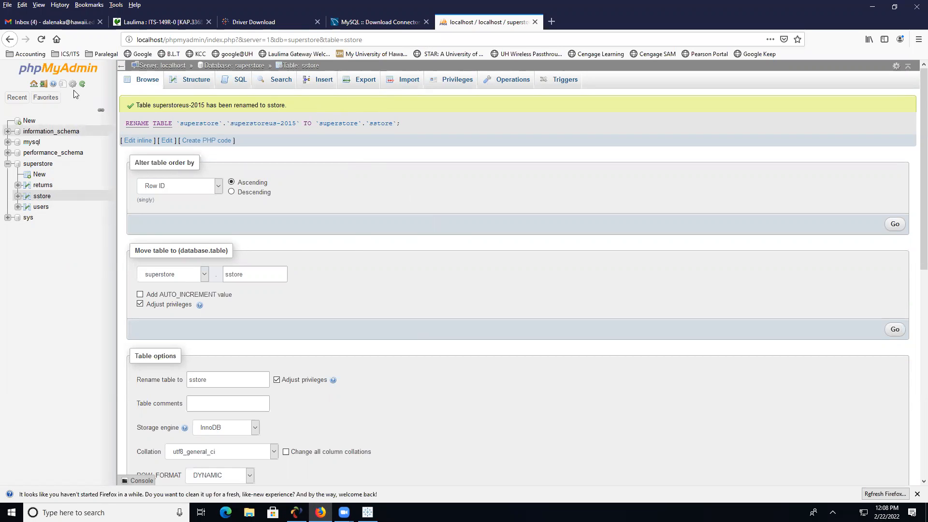
- Check the server's user accounts, then switch back to Tableau's MySQL dialog
click(264, 90)
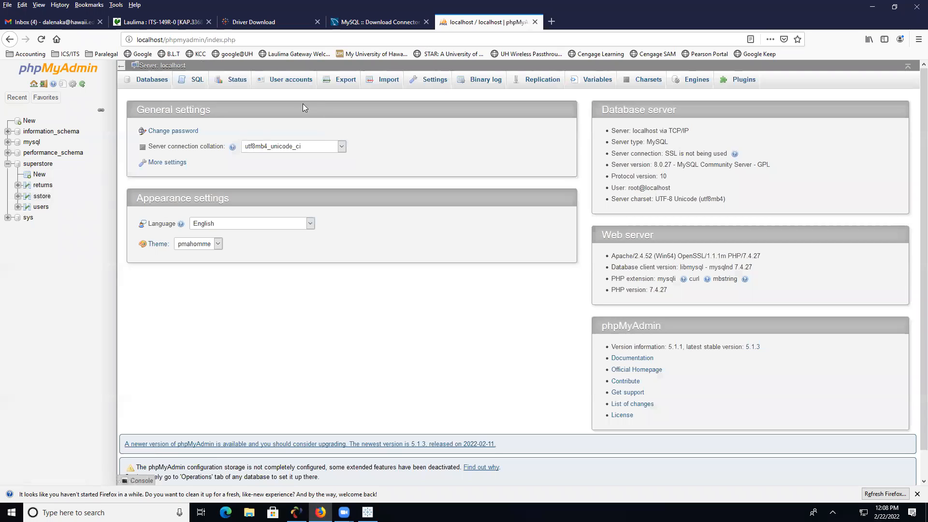
click(290, 79)
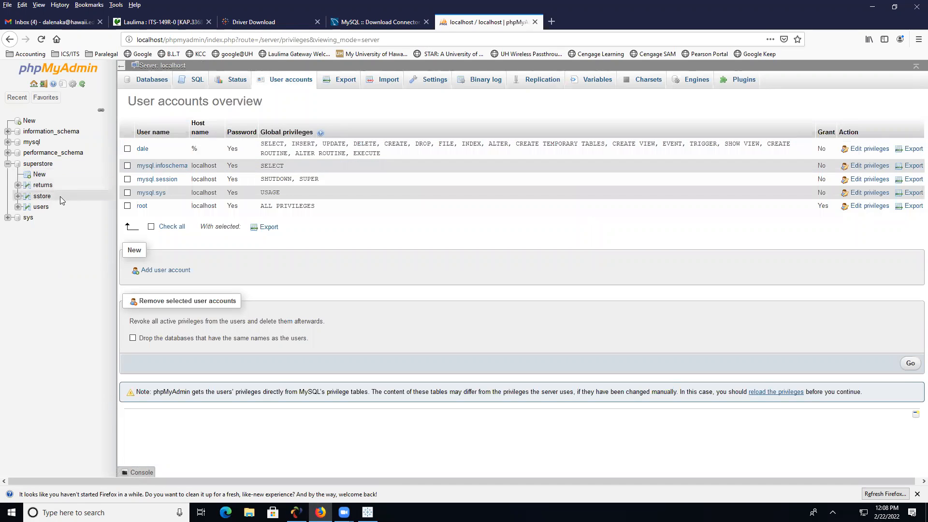
click(367, 512)
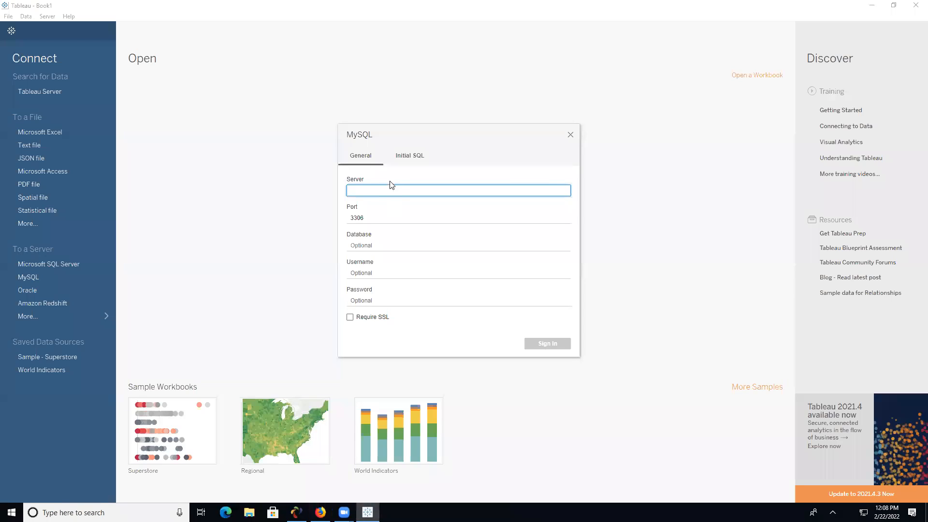
- Sign in to MySQL with server localhost, database superstore, and the new user's credentials
text(localhost)
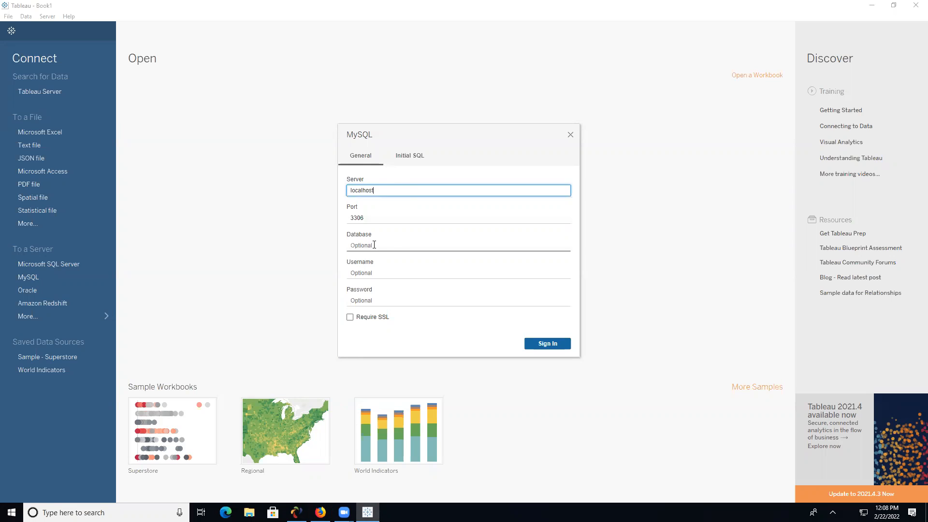
click(375, 245)
text(superstore)
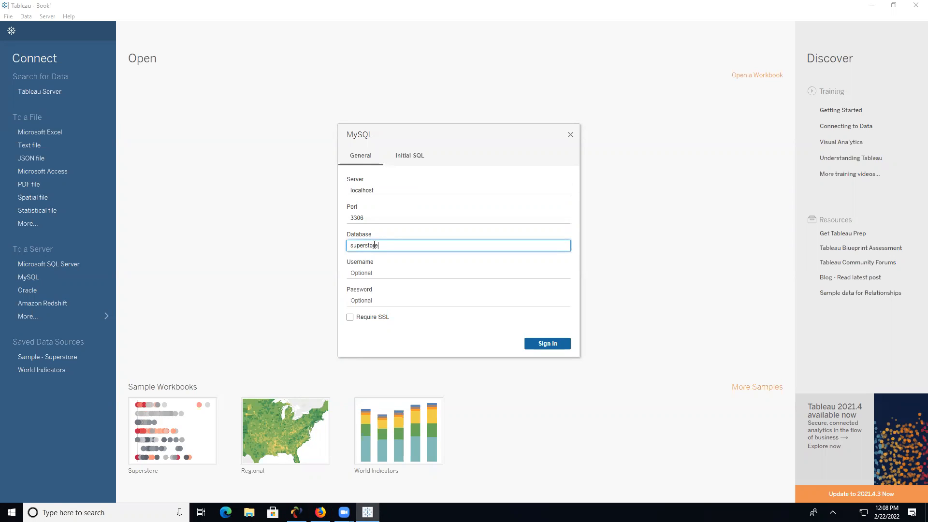
click(368, 269)
text(dale)
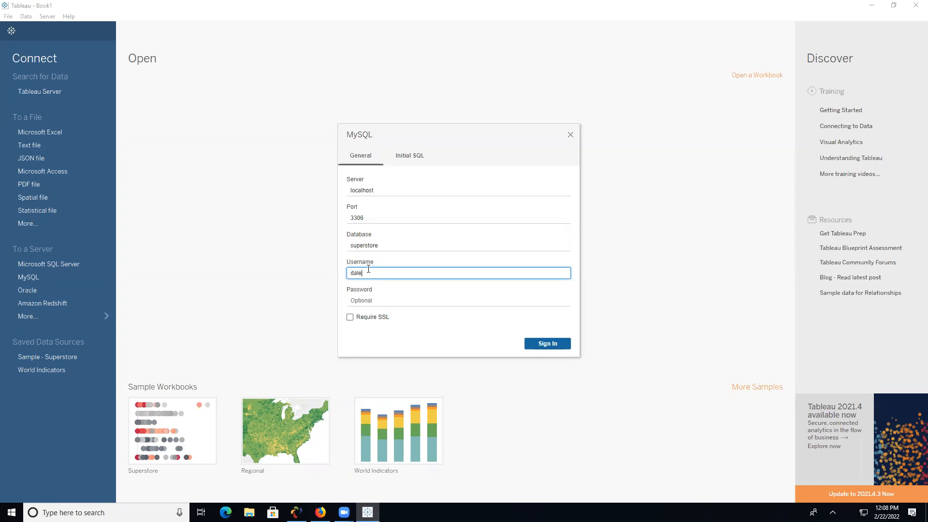
click(388, 299)
text(••)
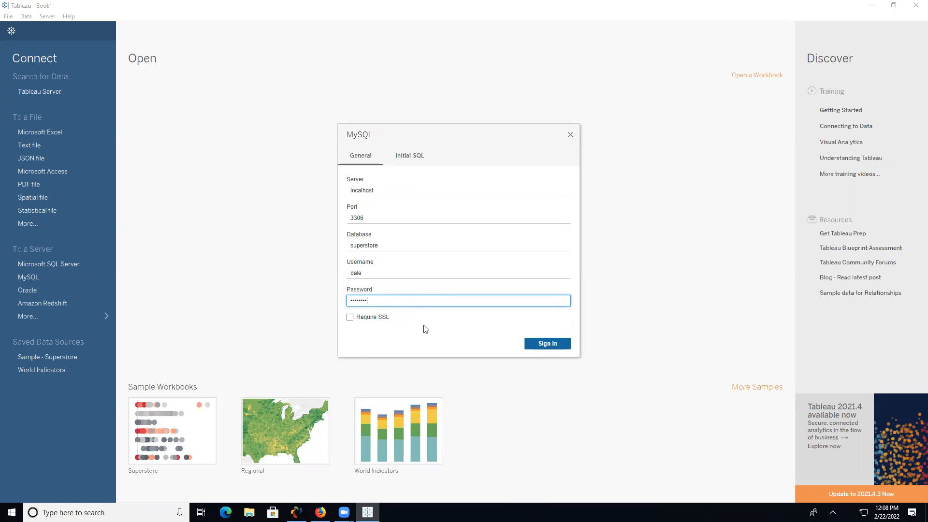
click(546, 344)
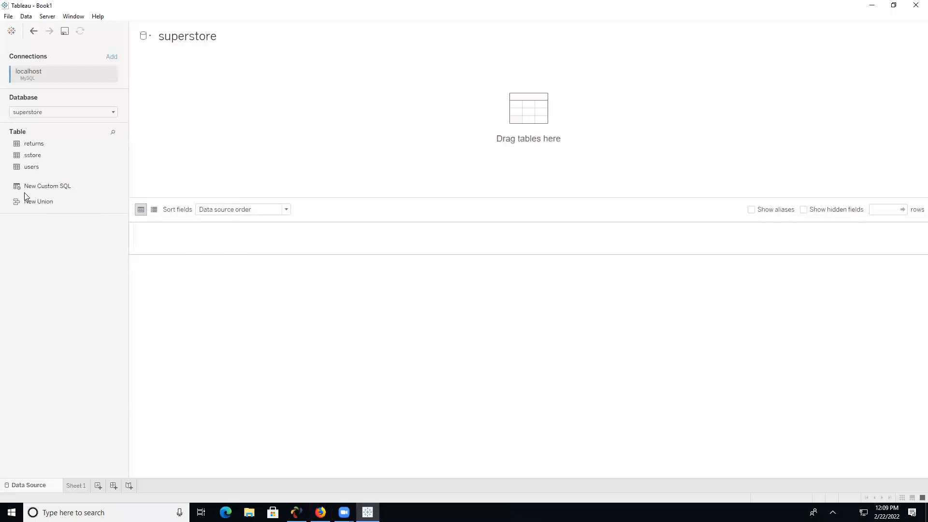
- Add sstore and returns to the canvas related on Order ID, preview rows, and add a sheet
click(43, 156)
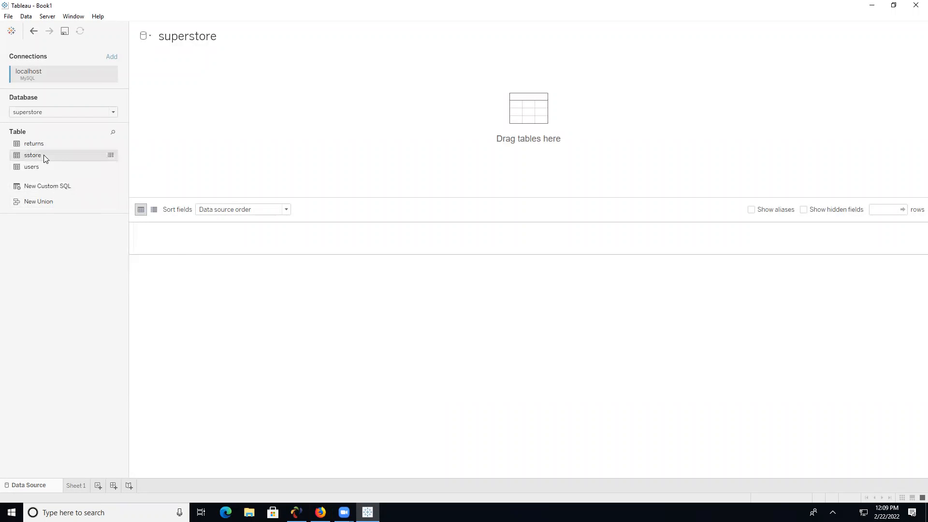
drag(80, 155, 256, 155)
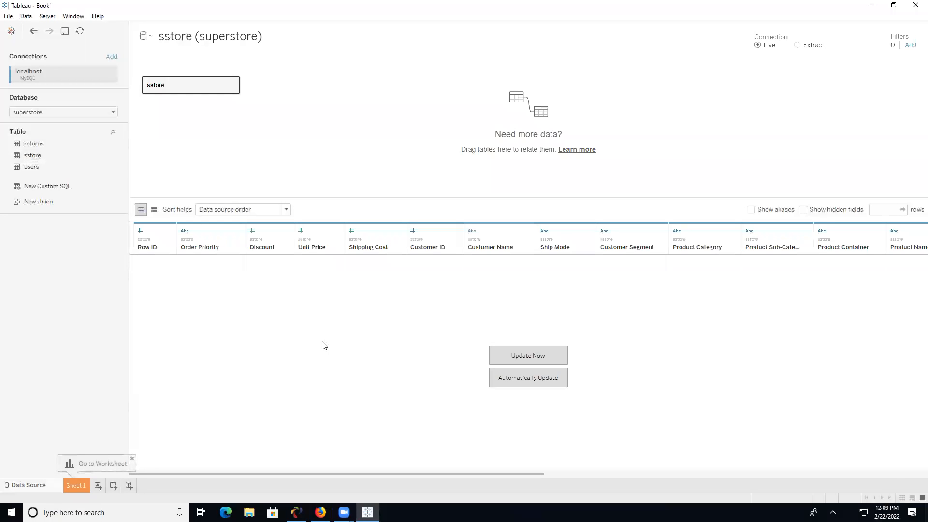
click(540, 355)
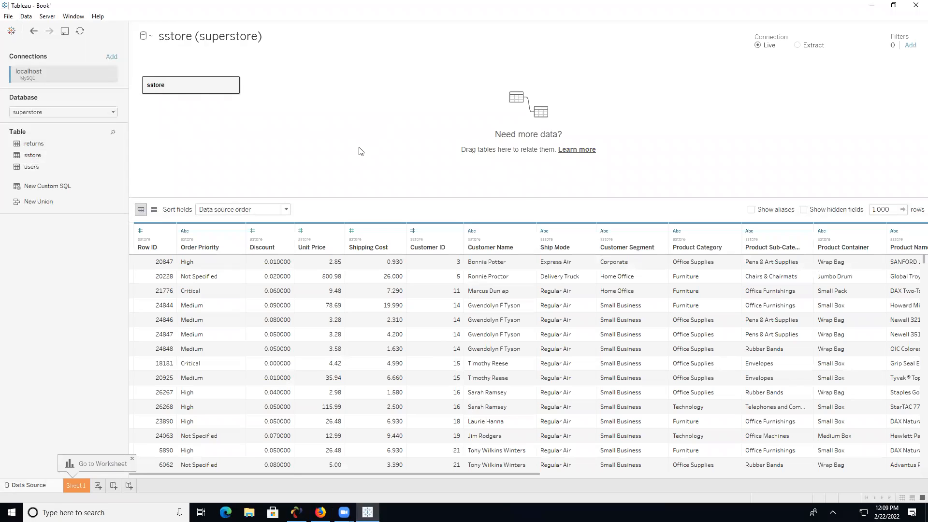
drag(51, 145, 345, 184)
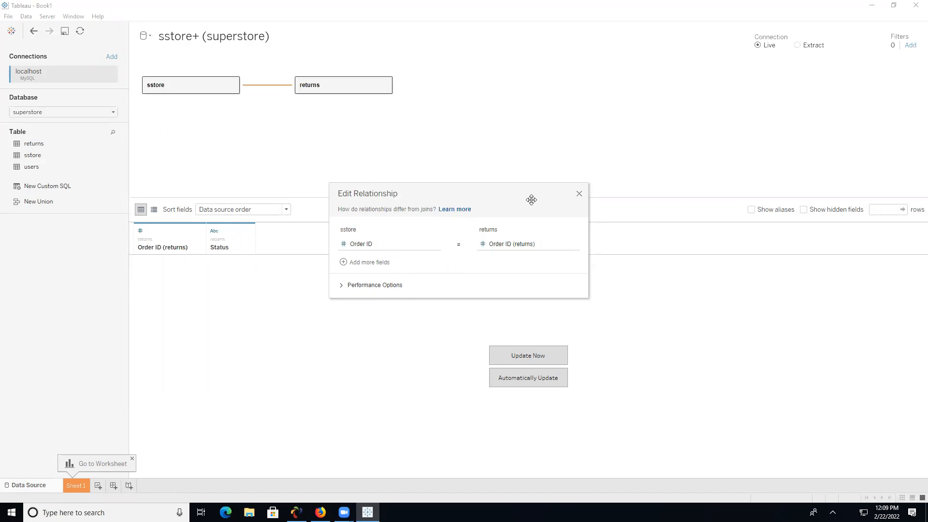
click(578, 196)
click(527, 355)
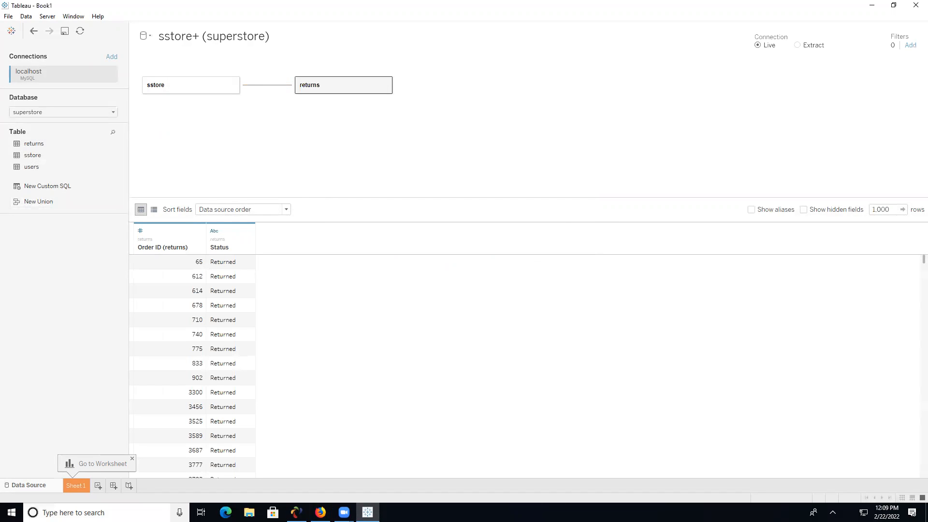
click(97, 486)
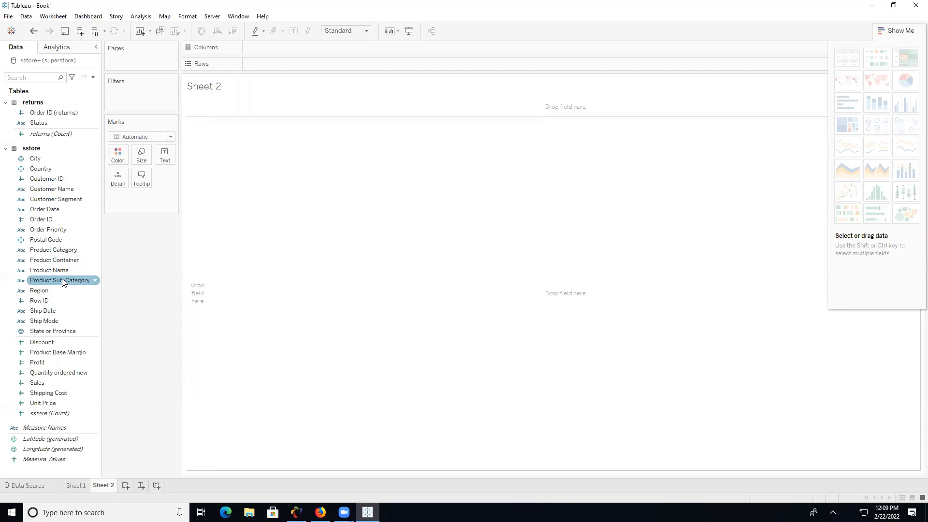
- Close the sstore+ data source and return to the Start page
click(27, 16)
mouse_move(95, 98)
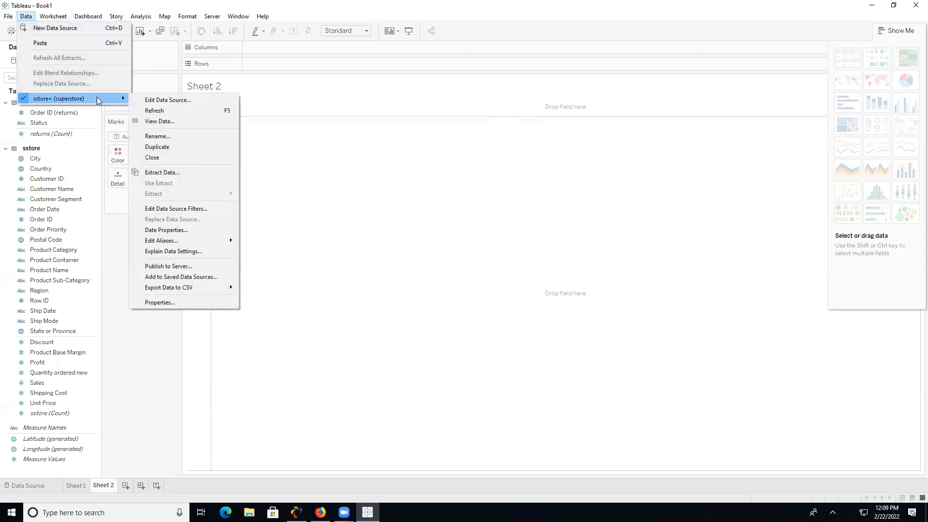
click(183, 157)
click(11, 30)
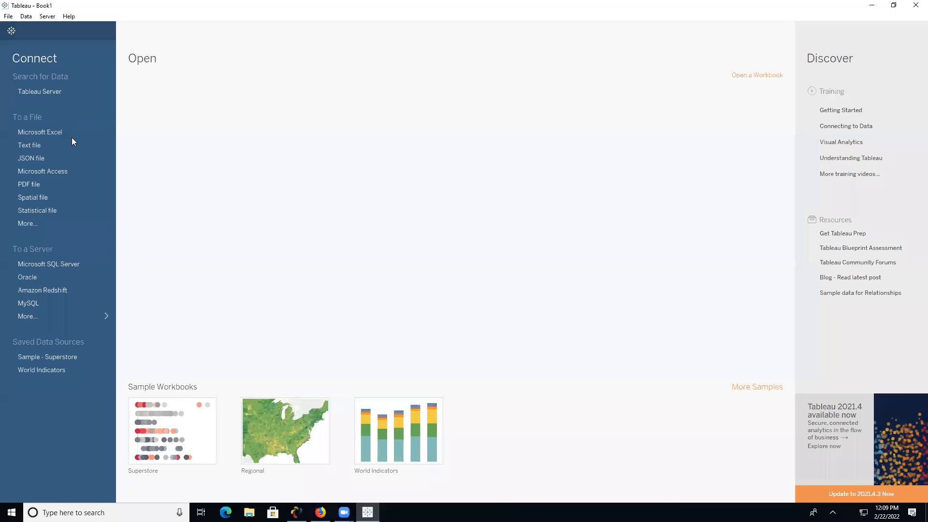